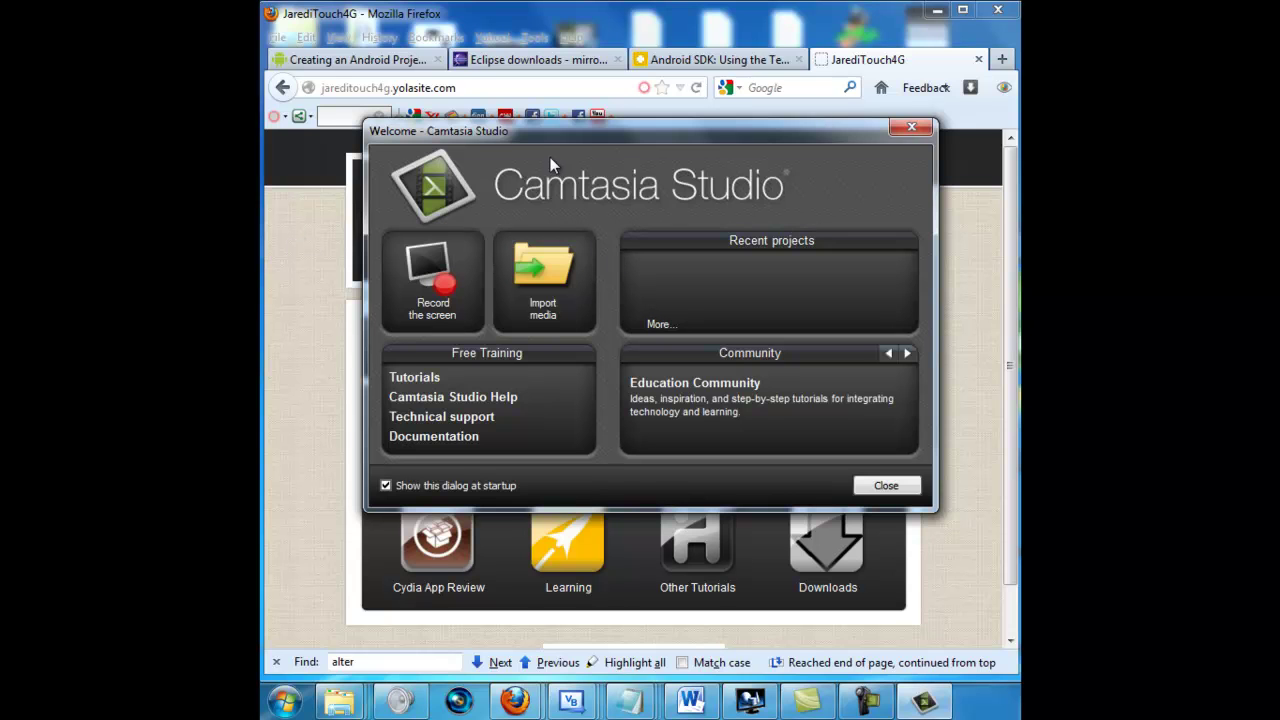
Open the screen recorder from the welcome window.
{"action": "left_click_drag", "start_coordinate": [553, 133], "coordinate": [560, 156]}
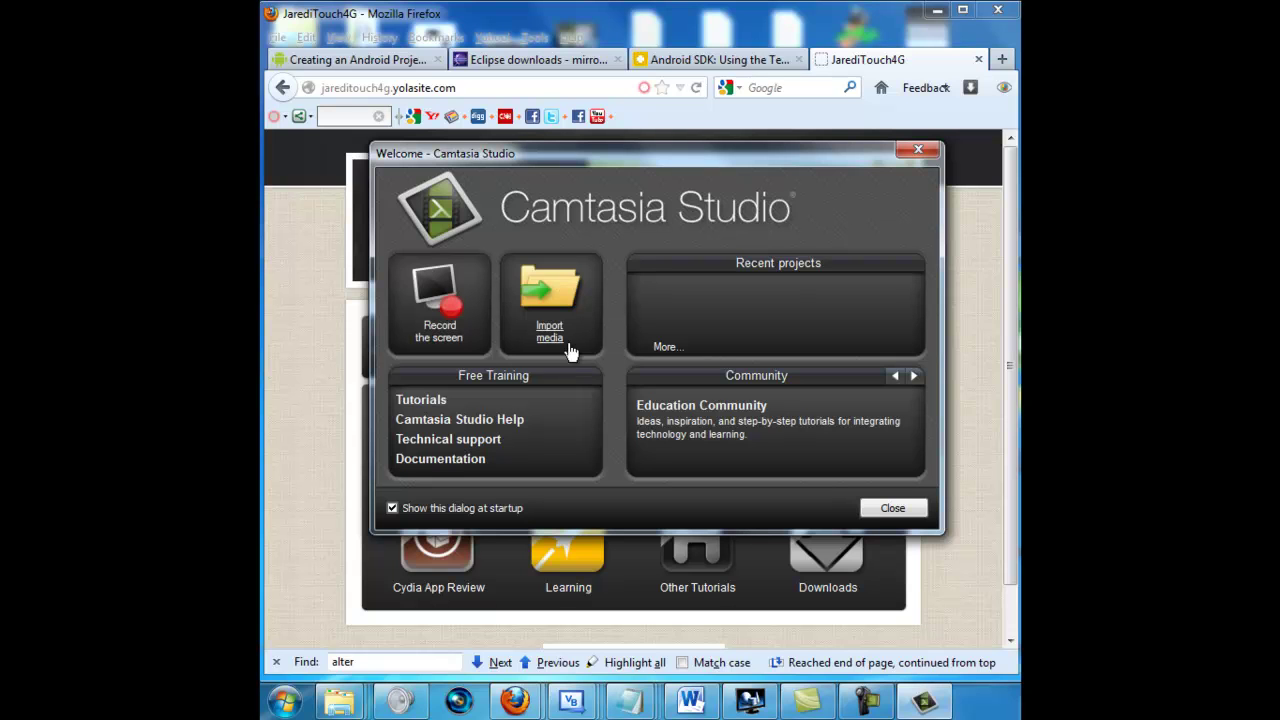
{"action": "left_click", "coordinate": [432, 347]}
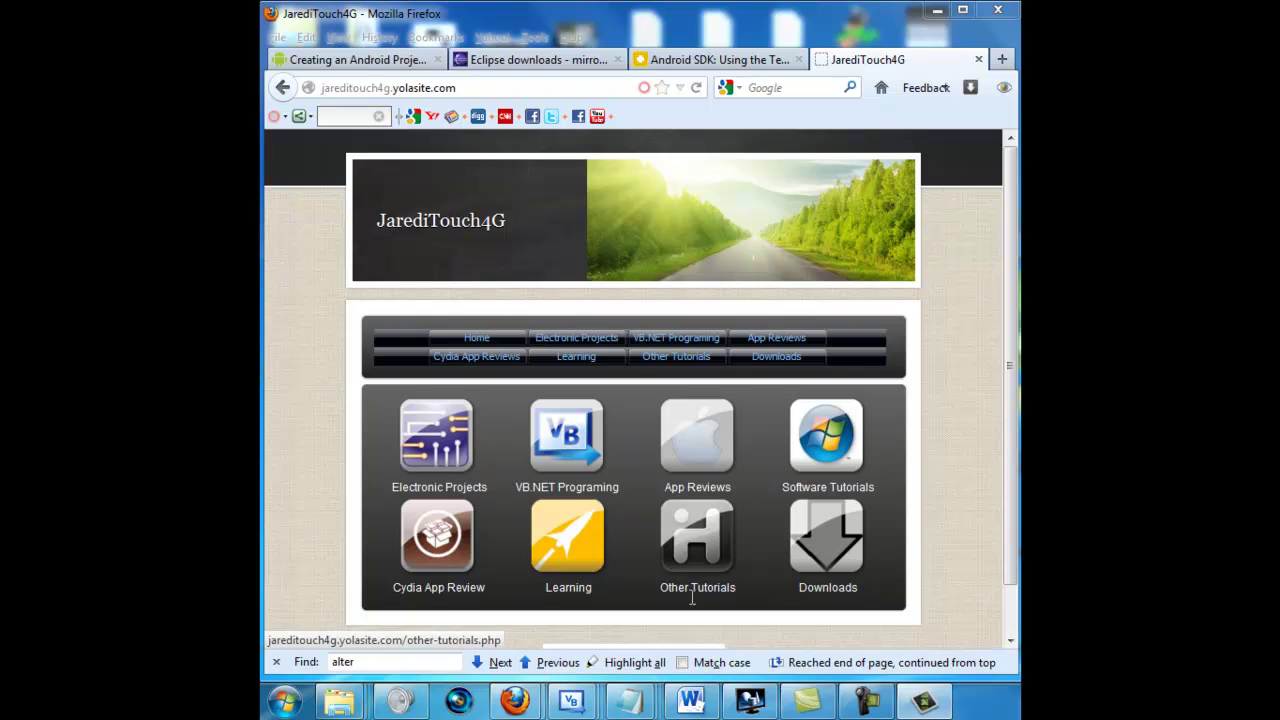
{"action": "key", "text": "F9"}
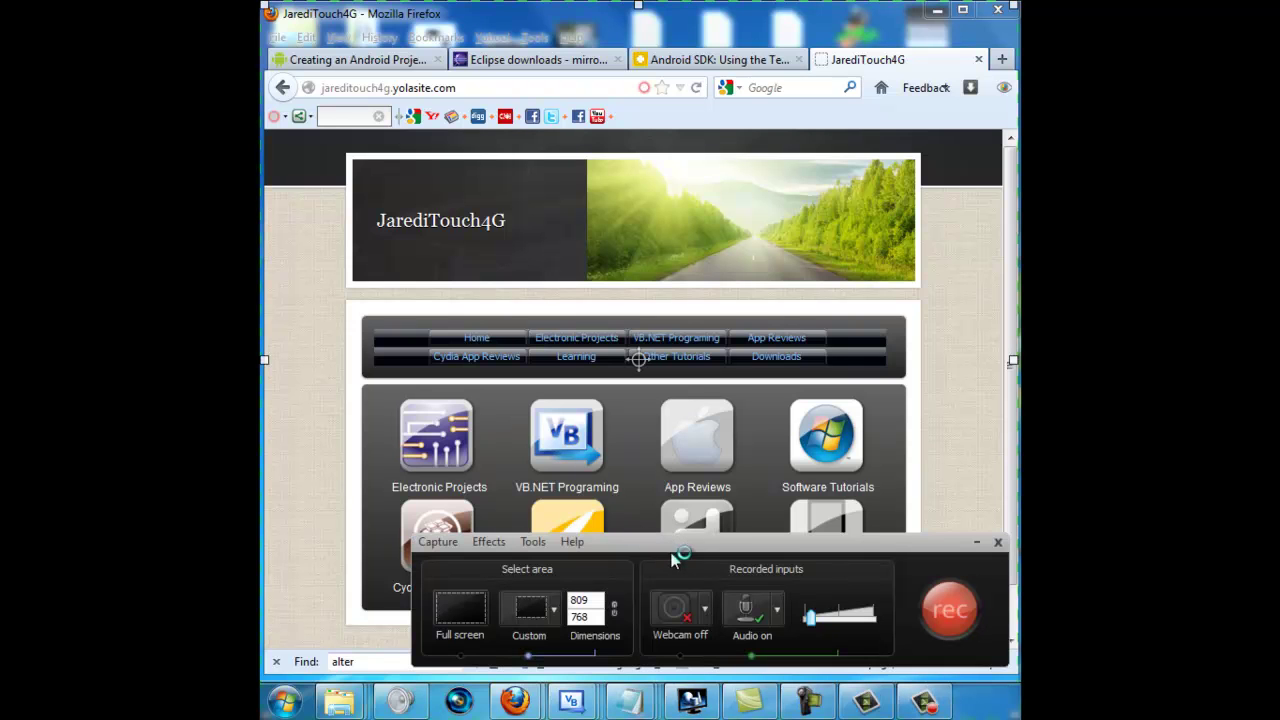
Review the recorder's audio input choices and its available capture commands.
{"action": "left_click", "coordinate": [779, 613]}
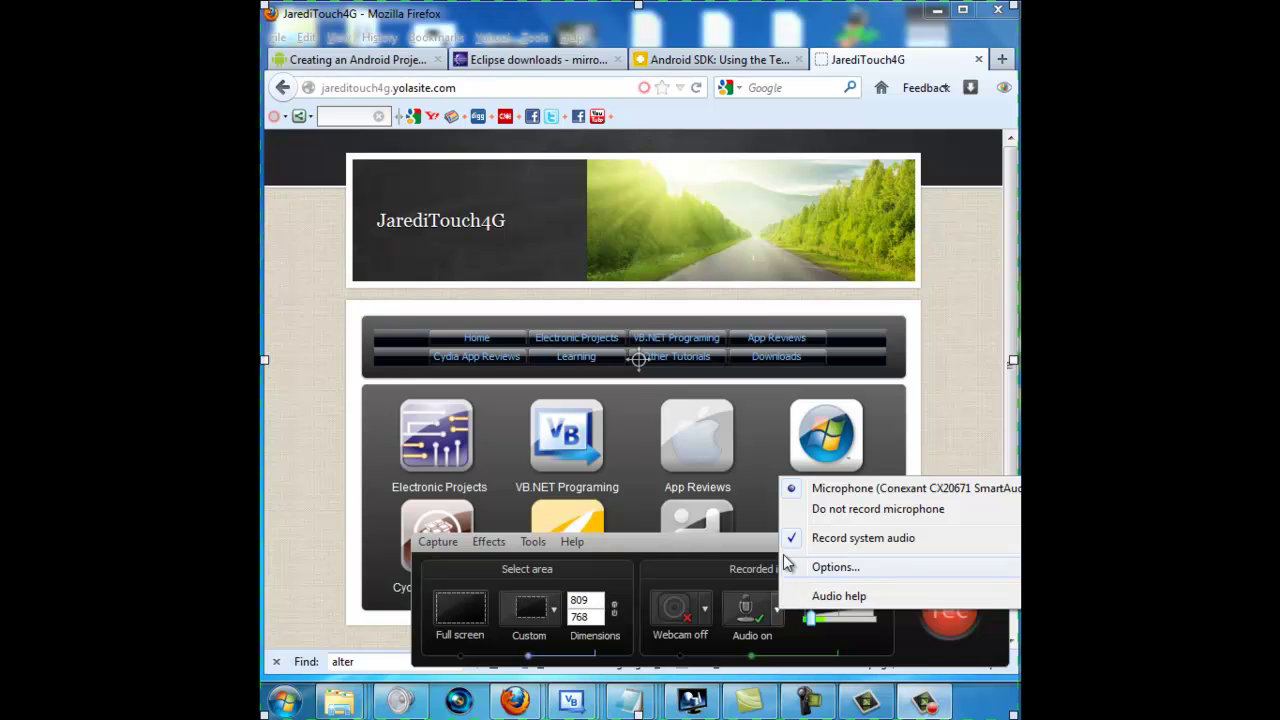
{"action": "left_click", "coordinate": [707, 550]}
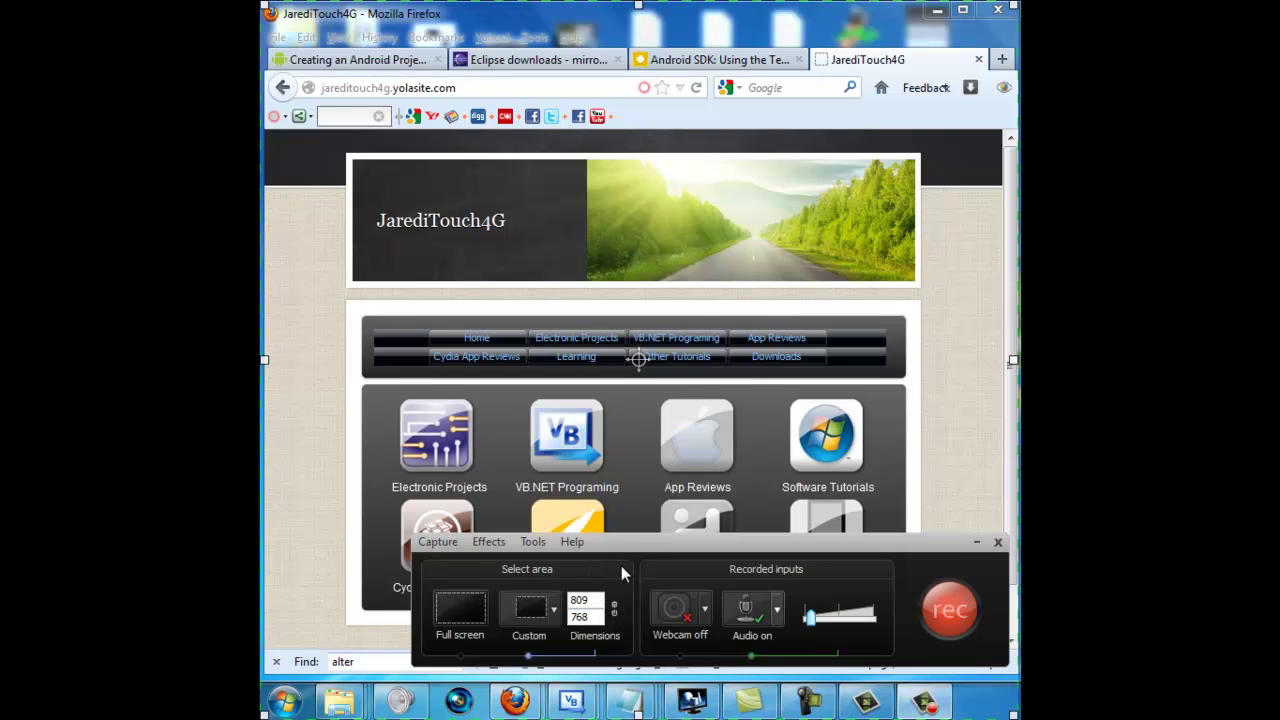
{"action": "left_click", "coordinate": [438, 542]}
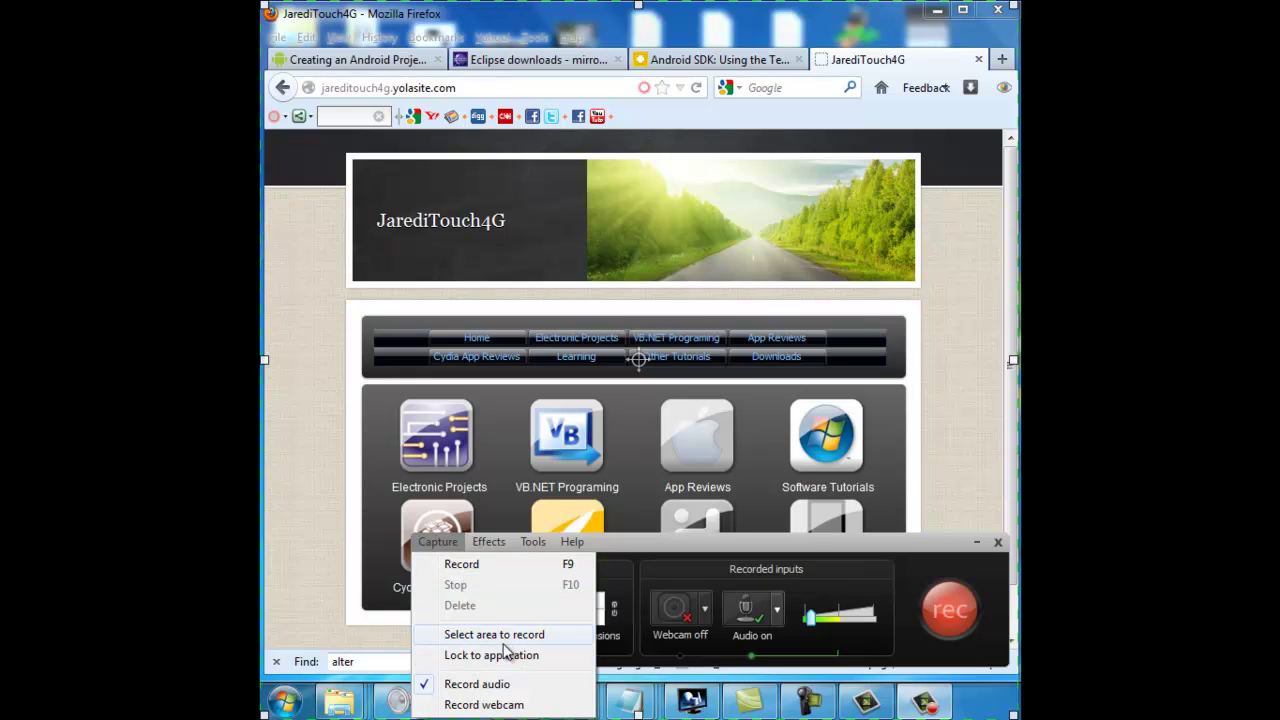
Switch the recorder's mouse click sounds on and back off.
{"action": "mouse_move", "coordinate": [489, 541]}
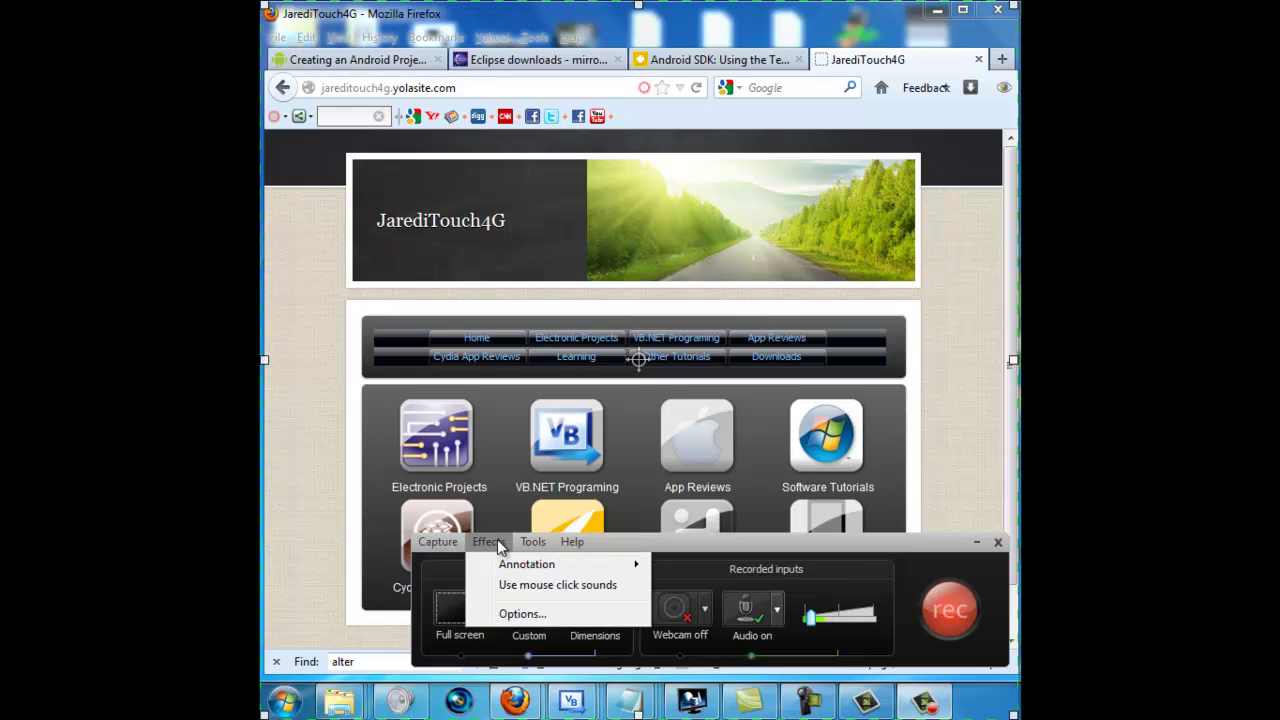
{"action": "left_click", "coordinate": [527, 590]}
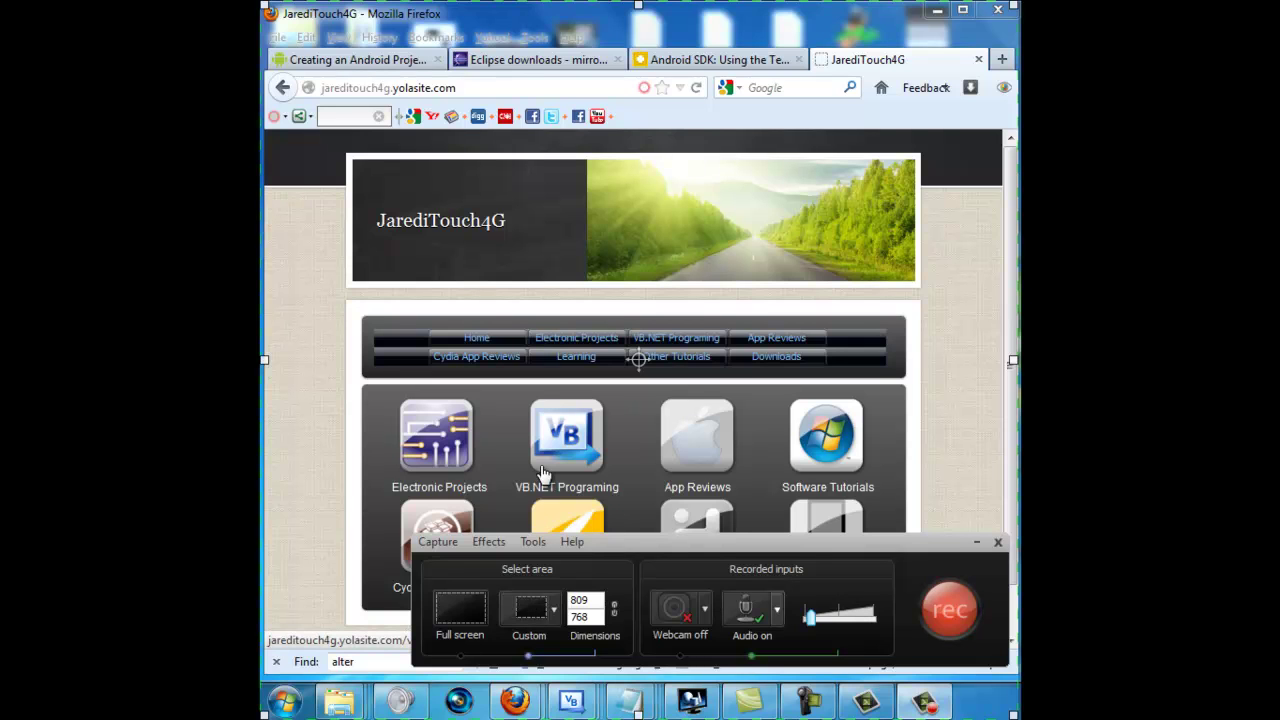
{"action": "left_click", "coordinate": [489, 541]}
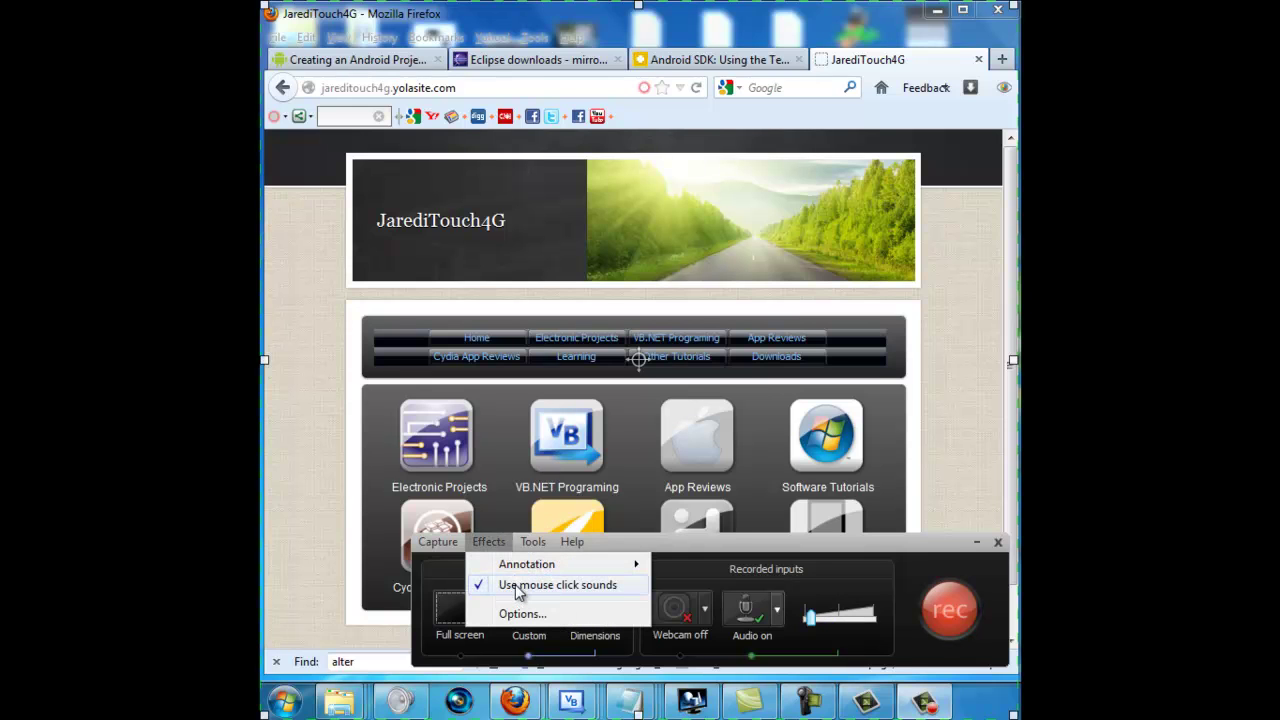
{"action": "left_click", "coordinate": [518, 586]}
Examine the recorder's effects, additional tools and help resources.
{"action": "left_click", "coordinate": [489, 542]}
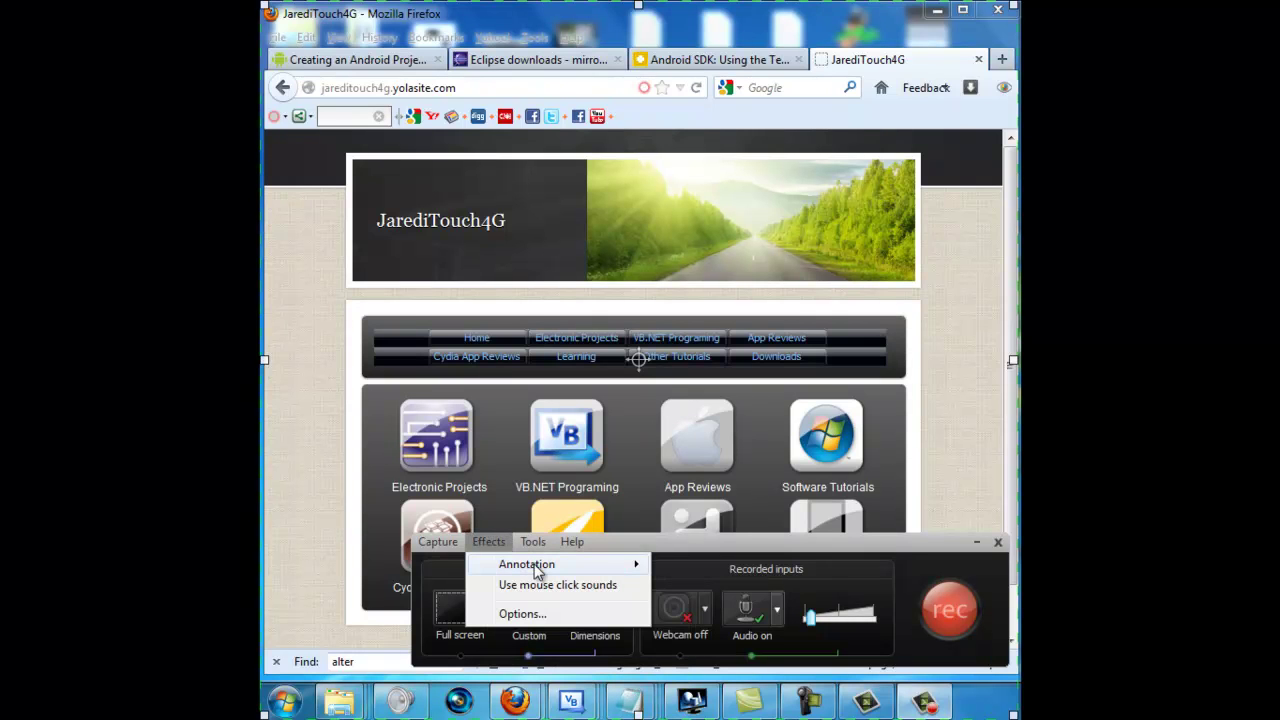
{"action": "mouse_move", "coordinate": [534, 570]}
{"action": "mouse_move", "coordinate": [531, 541]}
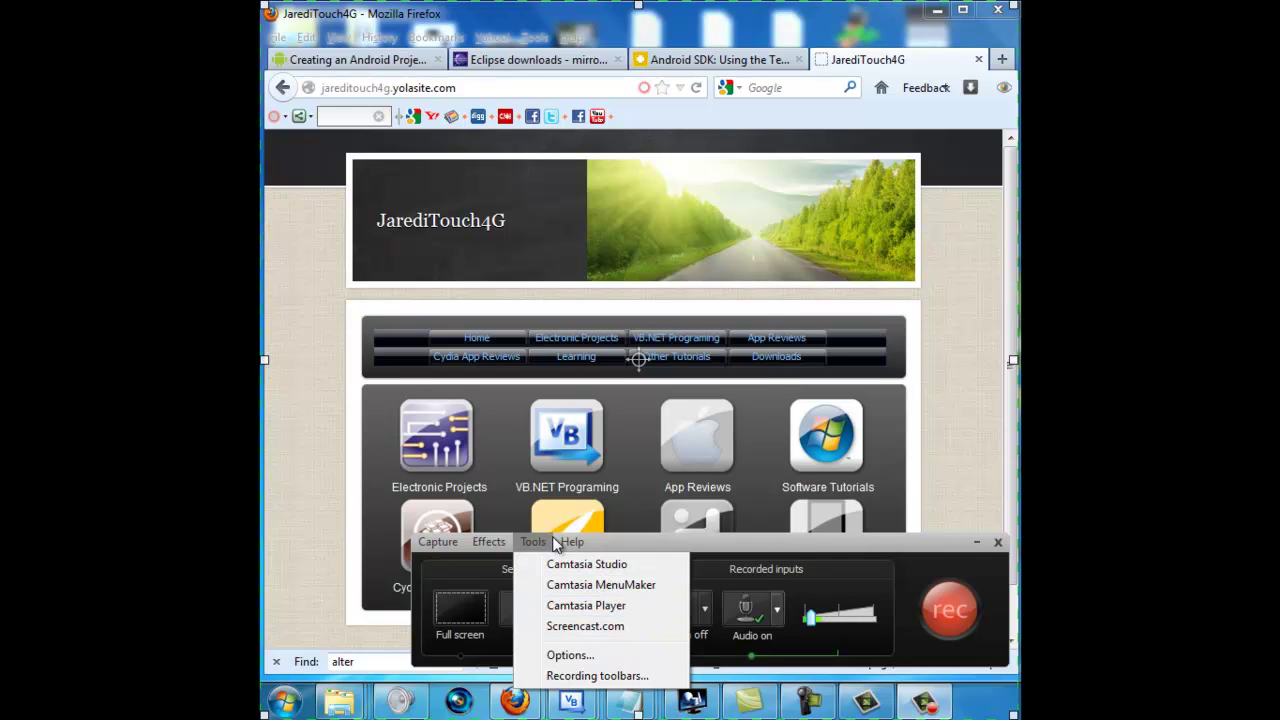
{"action": "mouse_move", "coordinate": [575, 541]}
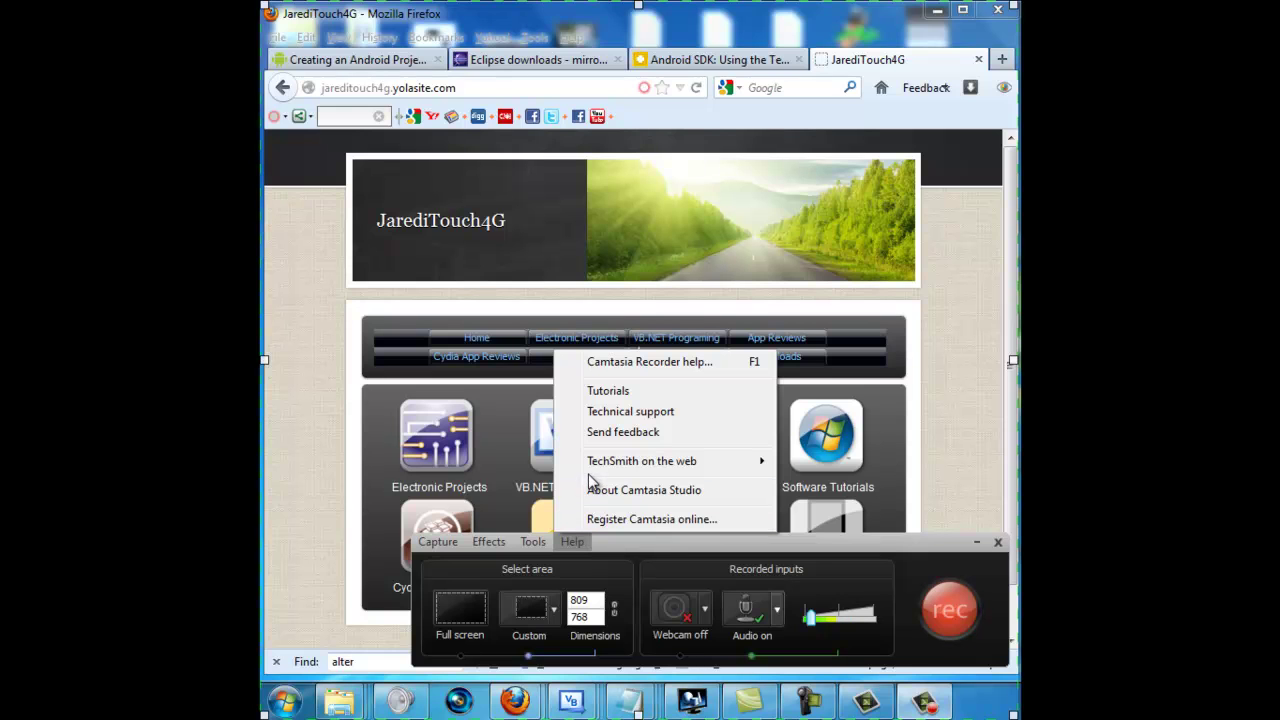
{"action": "mouse_move", "coordinate": [592, 474]}
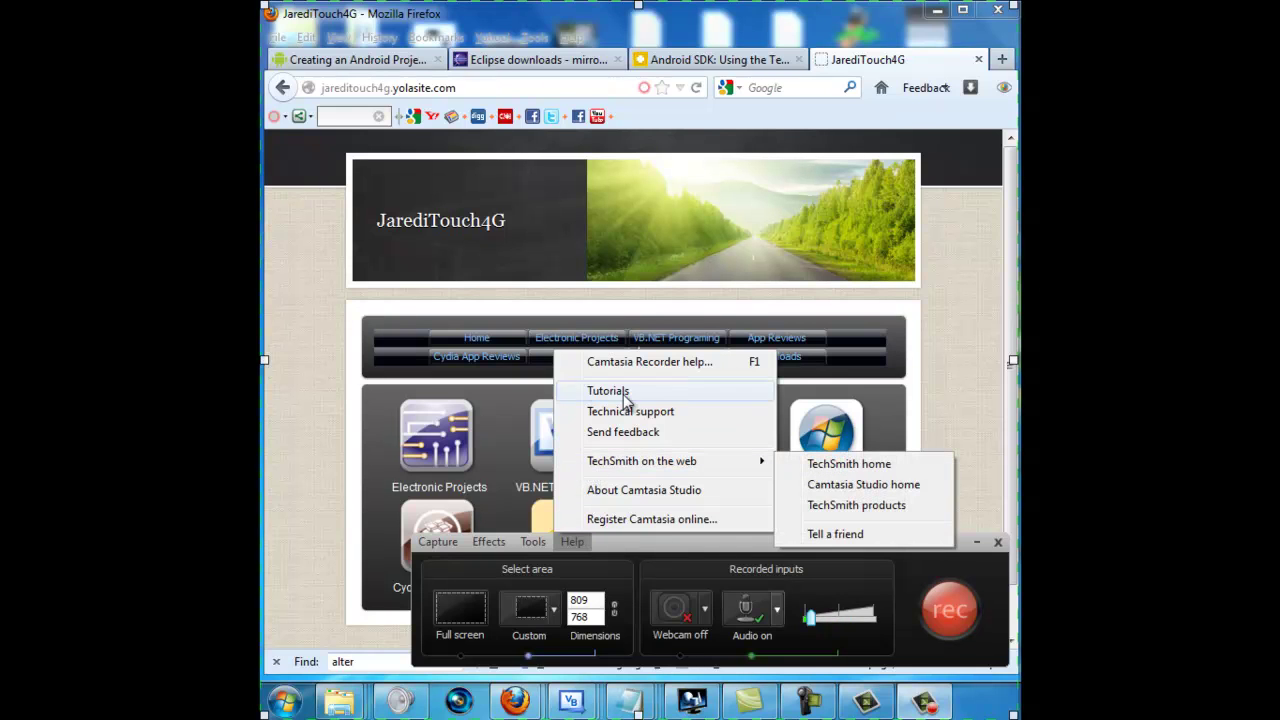
{"action": "left_click", "coordinate": [680, 549]}
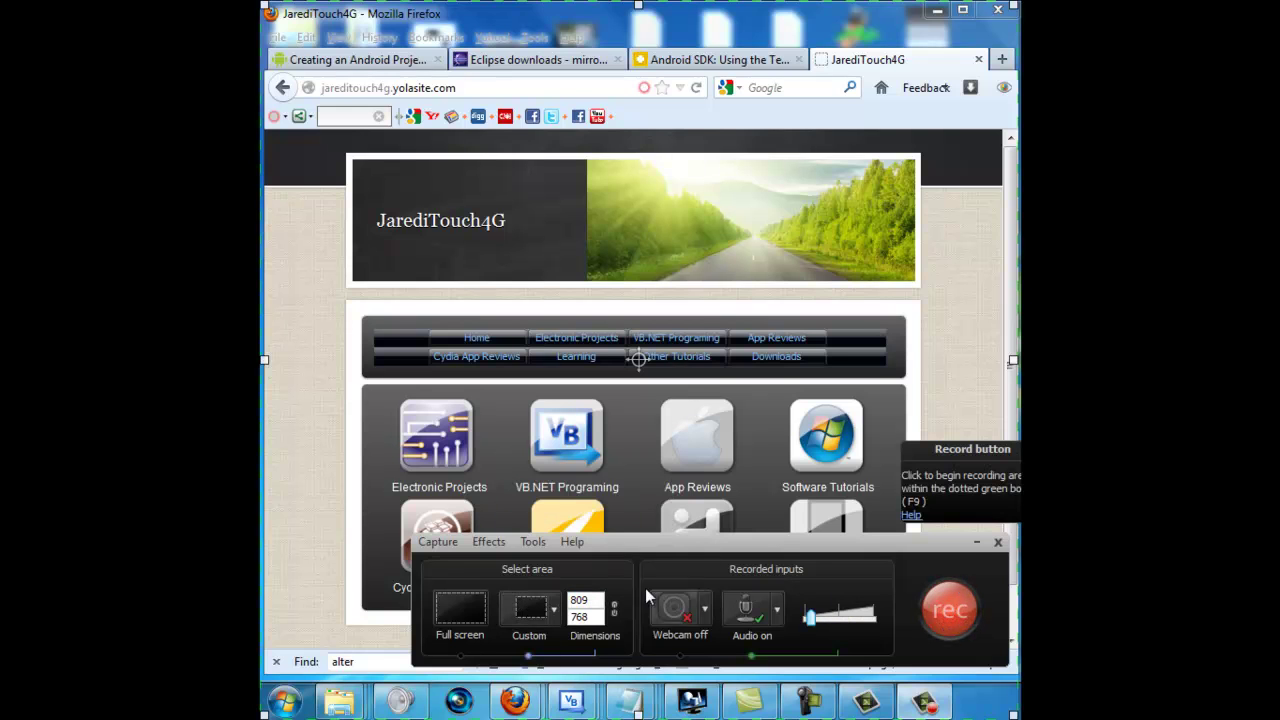
{"action": "left_click", "coordinate": [572, 541]}
{"action": "mouse_move", "coordinate": [543, 543]}
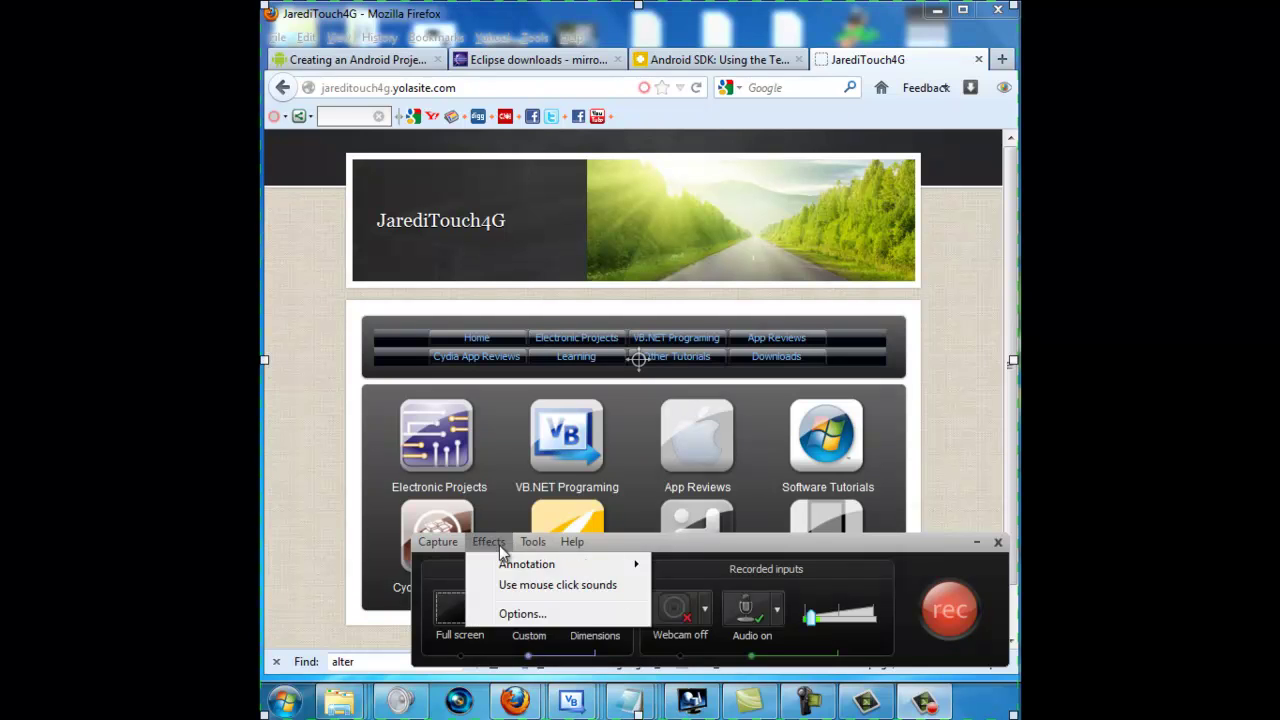
{"action": "left_click", "coordinate": [665, 549]}
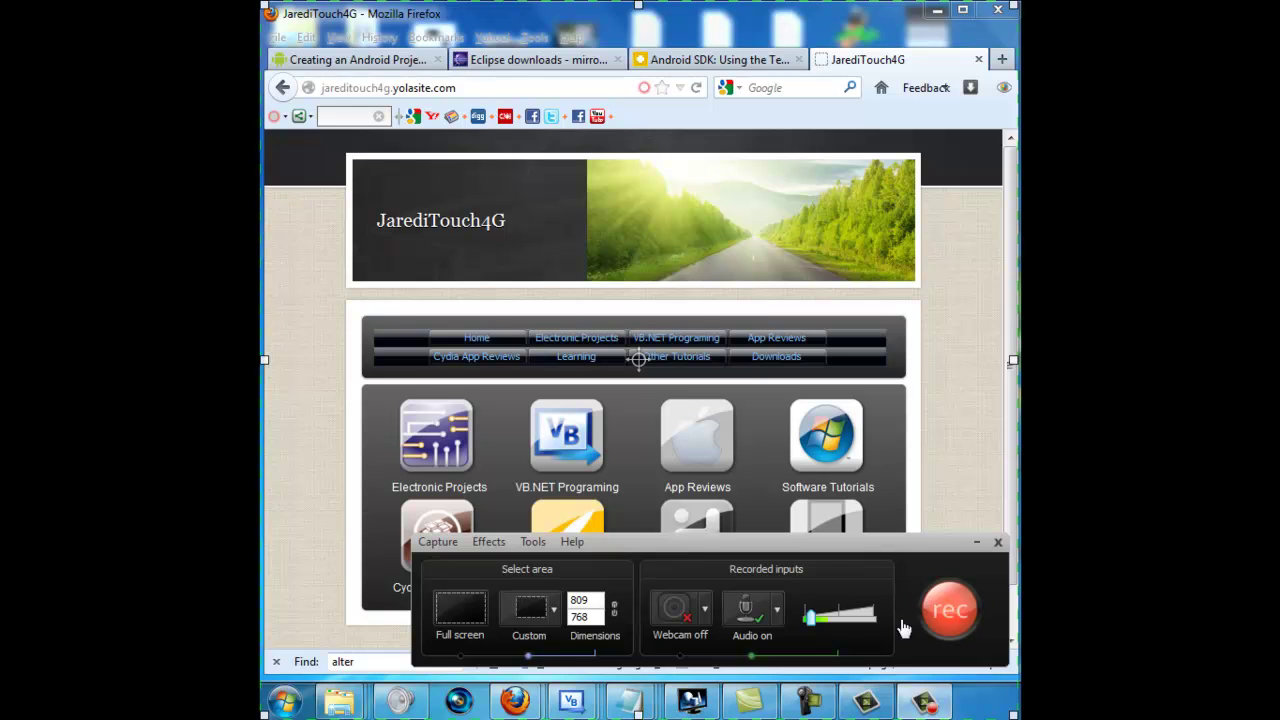
{"action": "left_click_drag", "start_coordinate": [830, 541], "coordinate": [801, 549]}
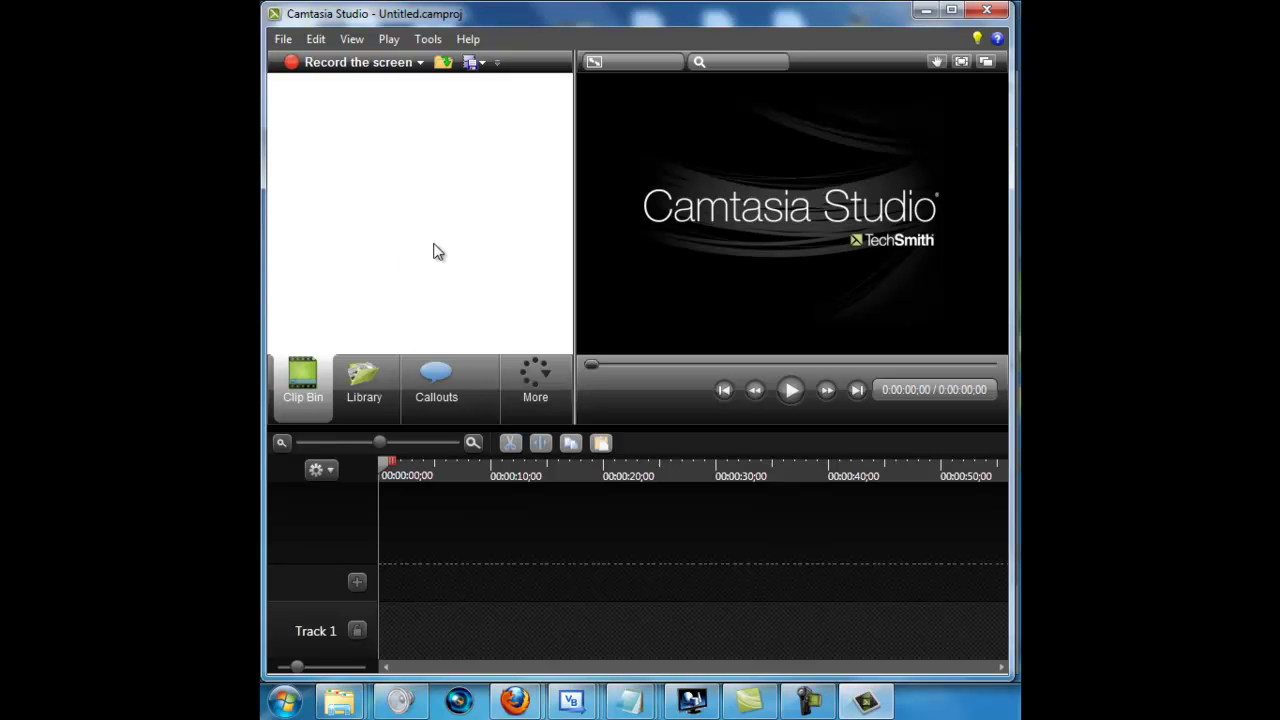
Import the FreeStudio Intro Video.camrec recording from the FreeStudio folder into the project.
{"action": "left_click", "coordinate": [284, 40]}
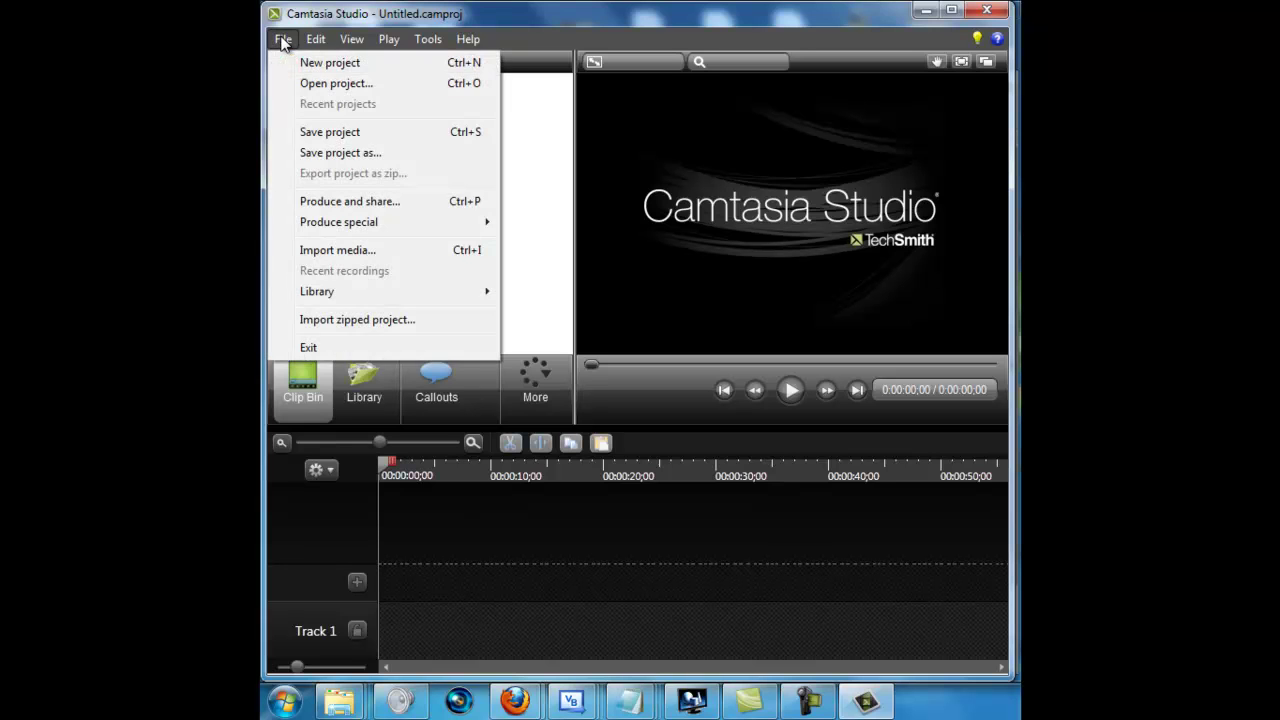
{"action": "left_click", "coordinate": [540, 214]}
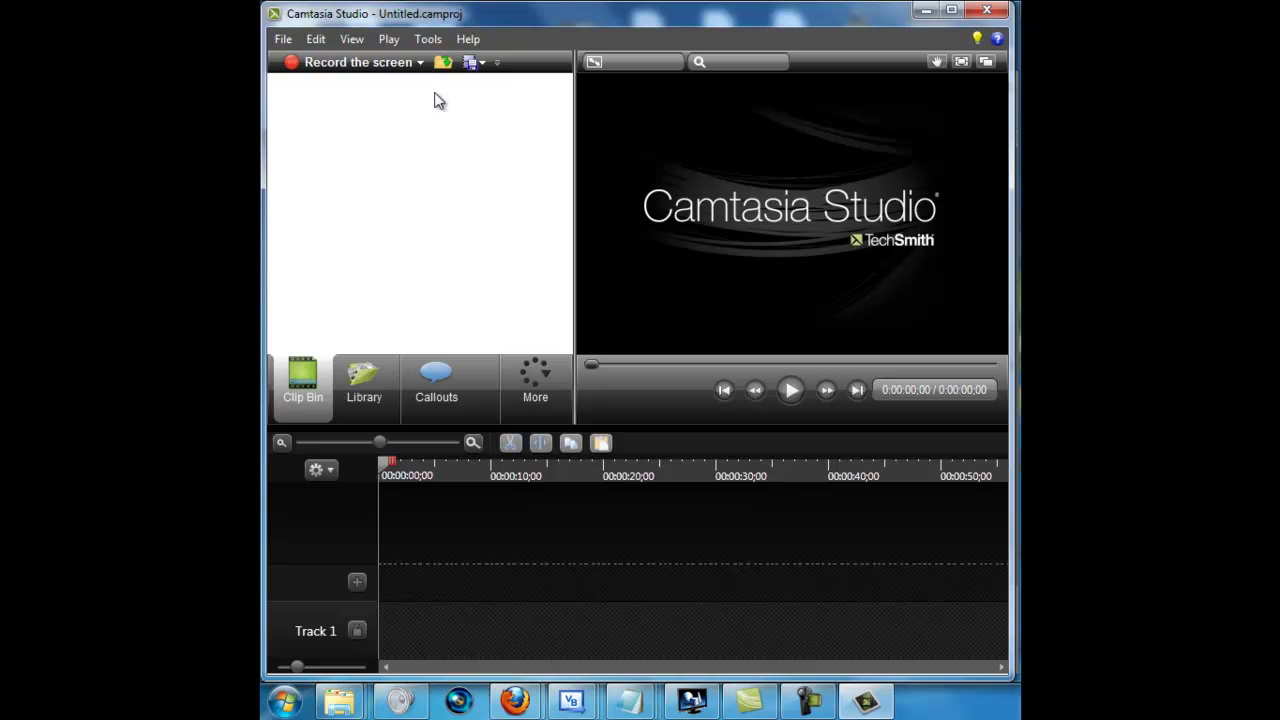
{"action": "left_click", "coordinate": [443, 63]}
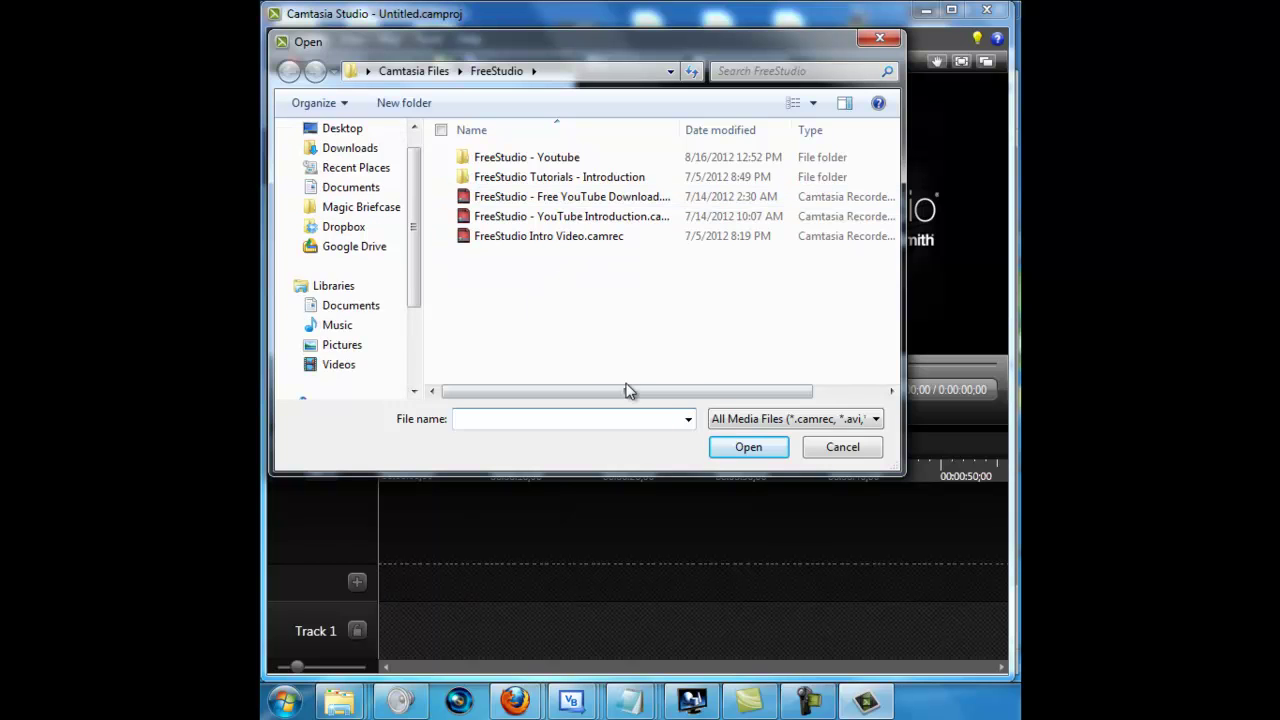
{"action": "left_click", "coordinate": [780, 419]}
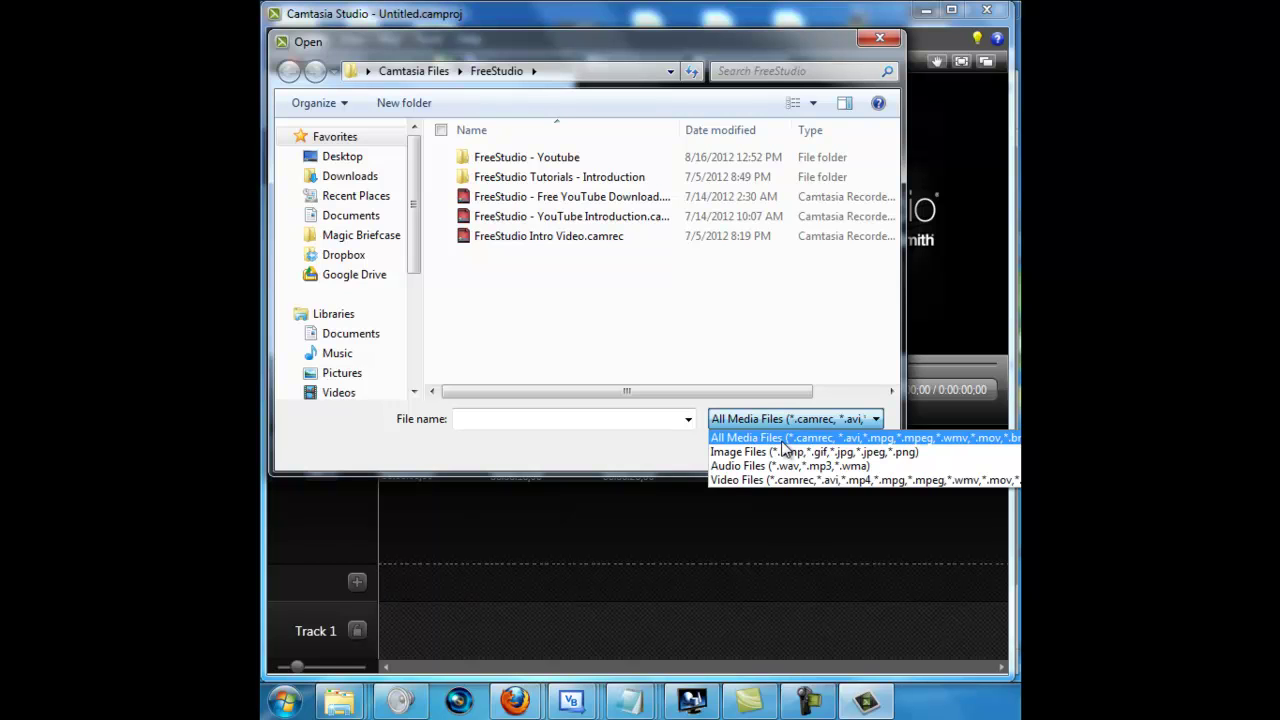
{"action": "left_click", "coordinate": [783, 443]}
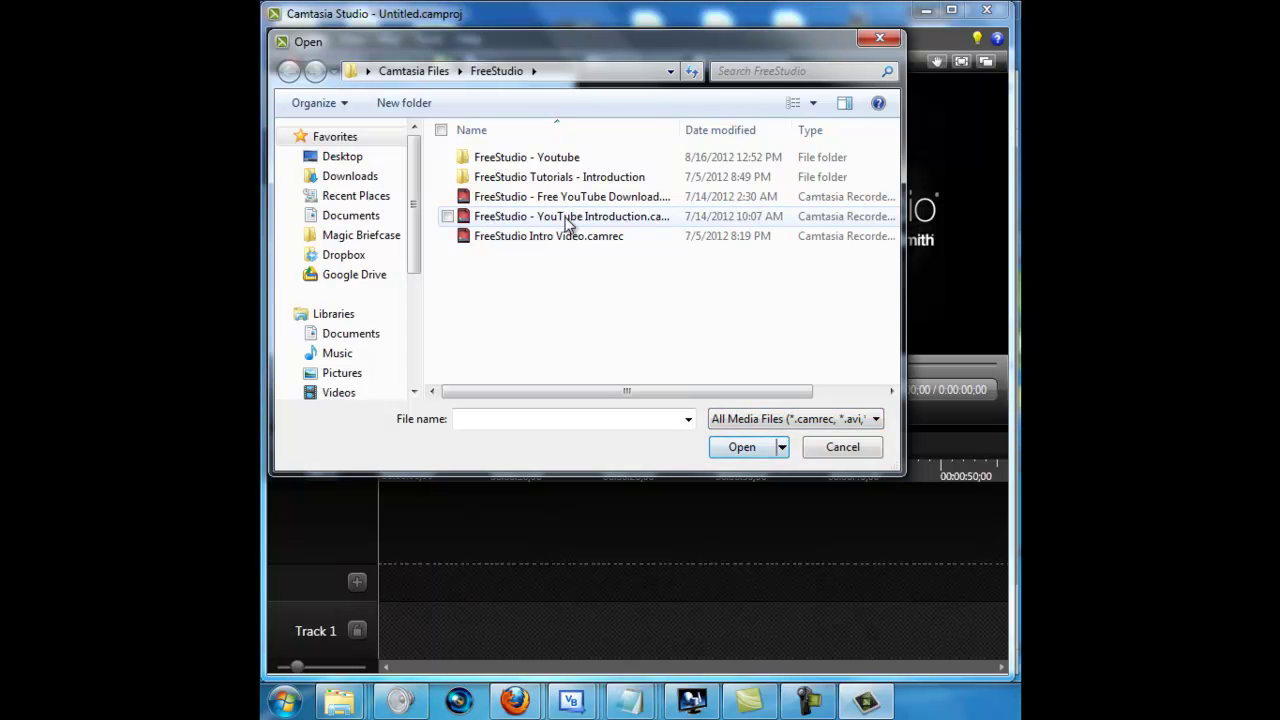
{"action": "left_click", "coordinate": [427, 71]}
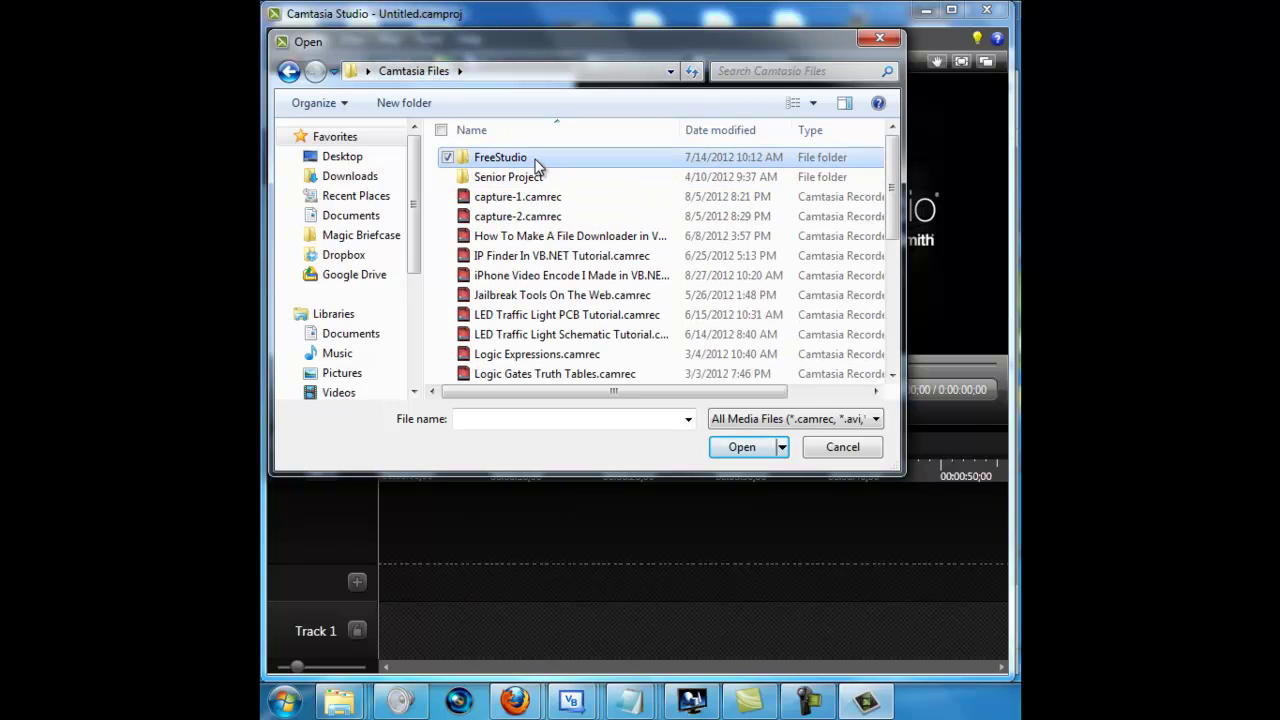
{"action": "double_click", "coordinate": [537, 162]}
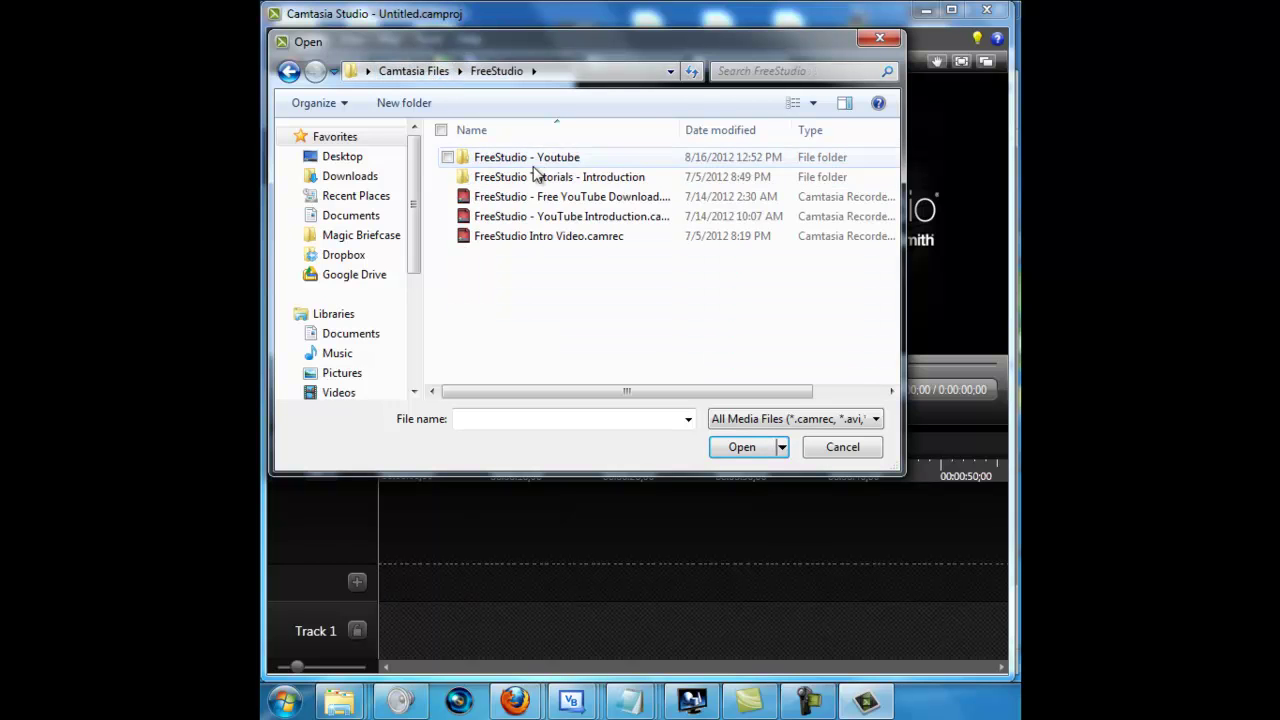
{"action": "double_click", "coordinate": [532, 158]}
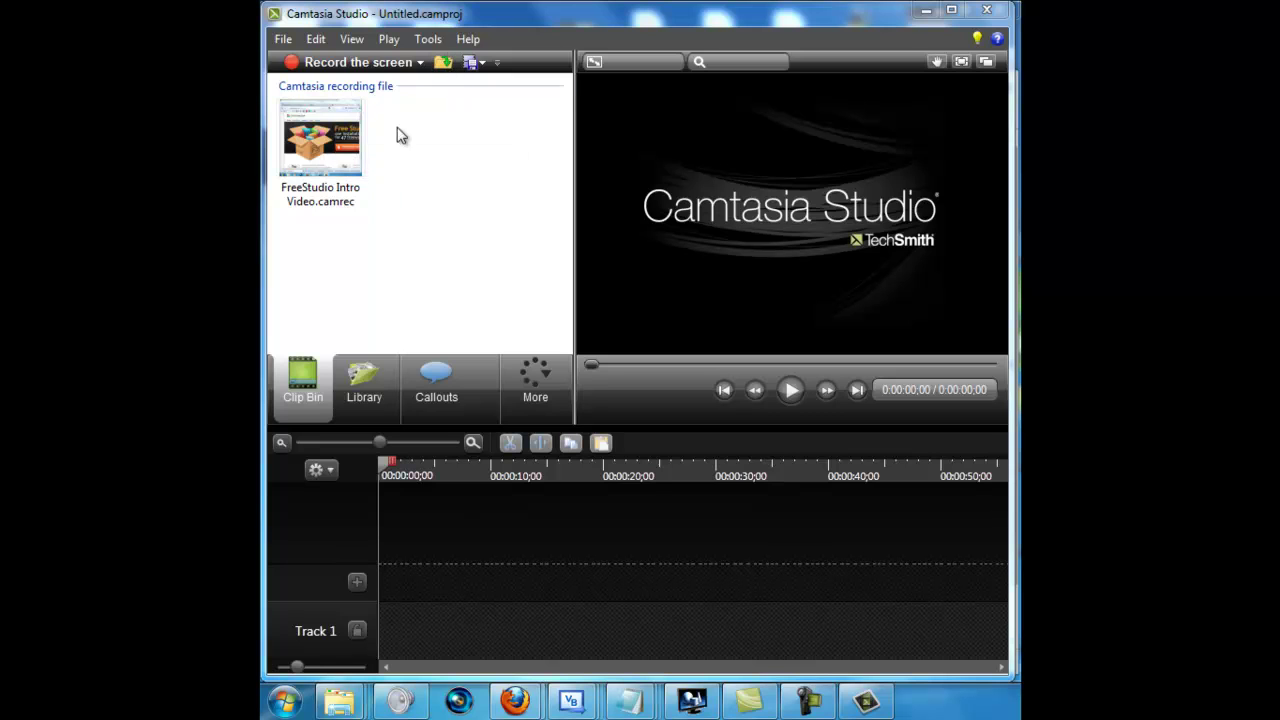
Add the FreeStudio Intro Video clip to the start of the timeline with the 1280 x 720 YouTube & Screencast (16:9) editing dimensions.
{"action": "left_click", "coordinate": [322, 142]}
{"action": "left_click_drag", "start_coordinate": [322, 142], "coordinate": [380, 620]}
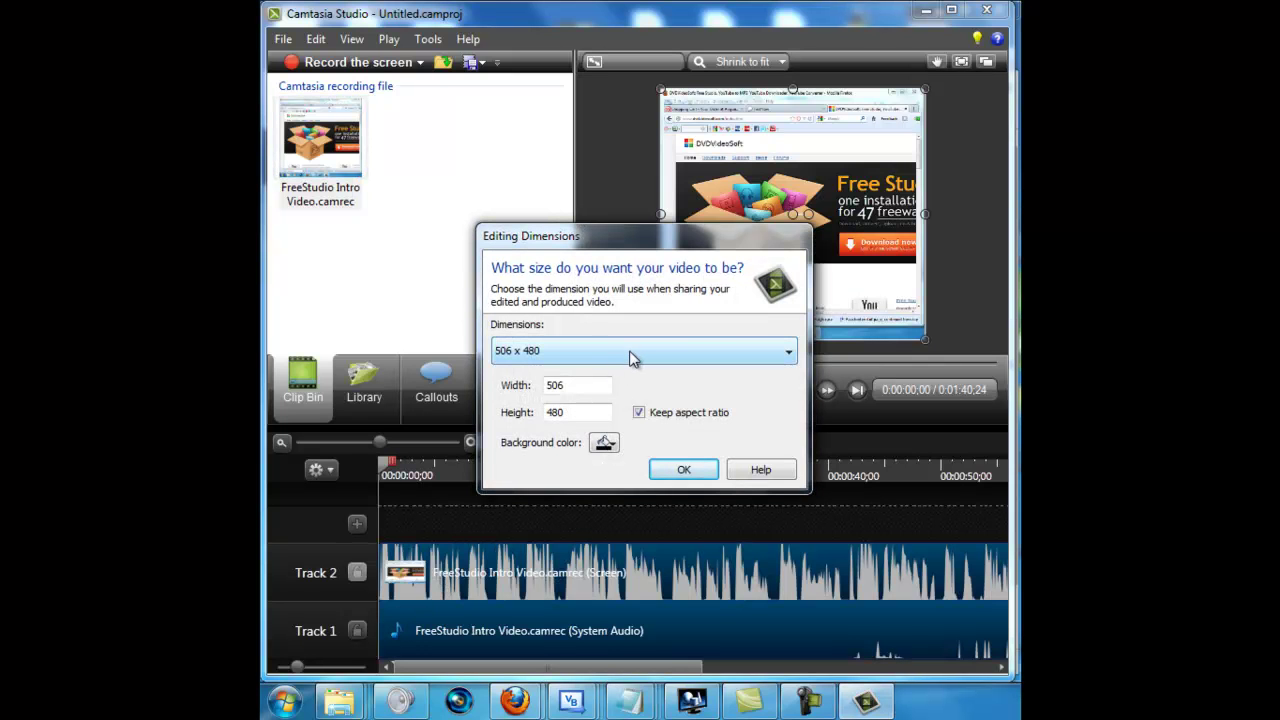
{"action": "left_click", "coordinate": [630, 352]}
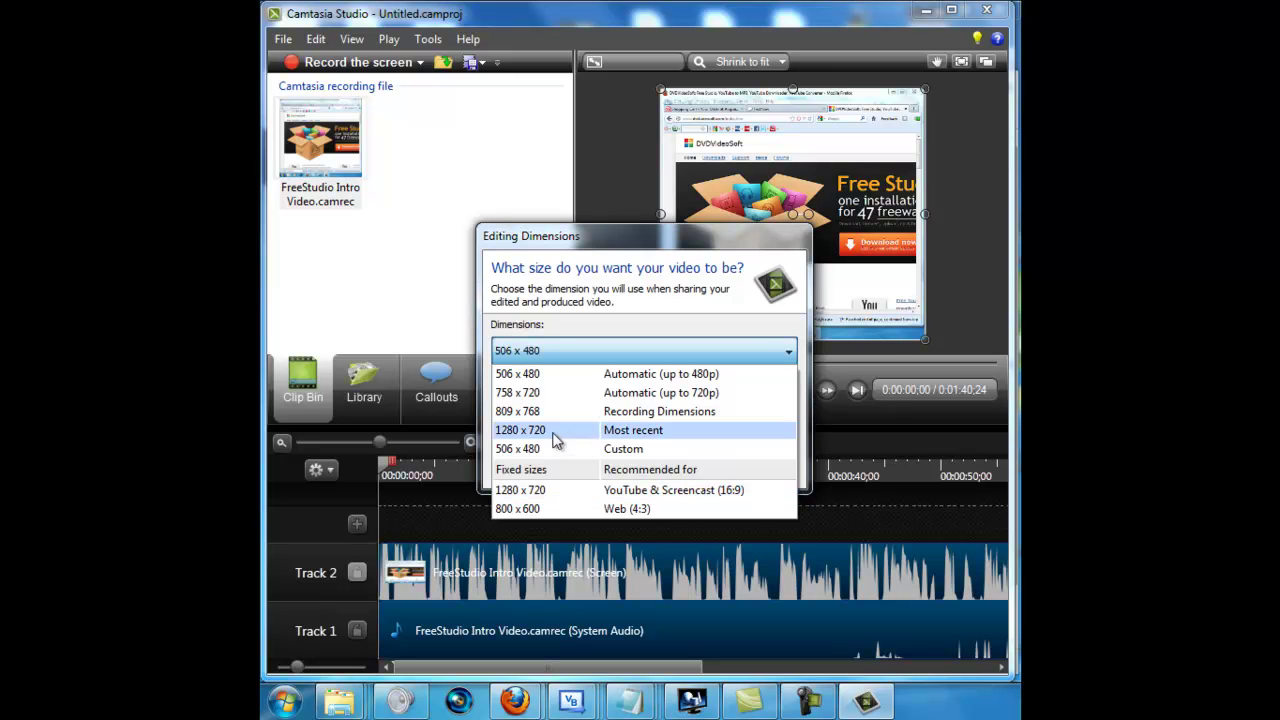
{"action": "left_click", "coordinate": [565, 490]}
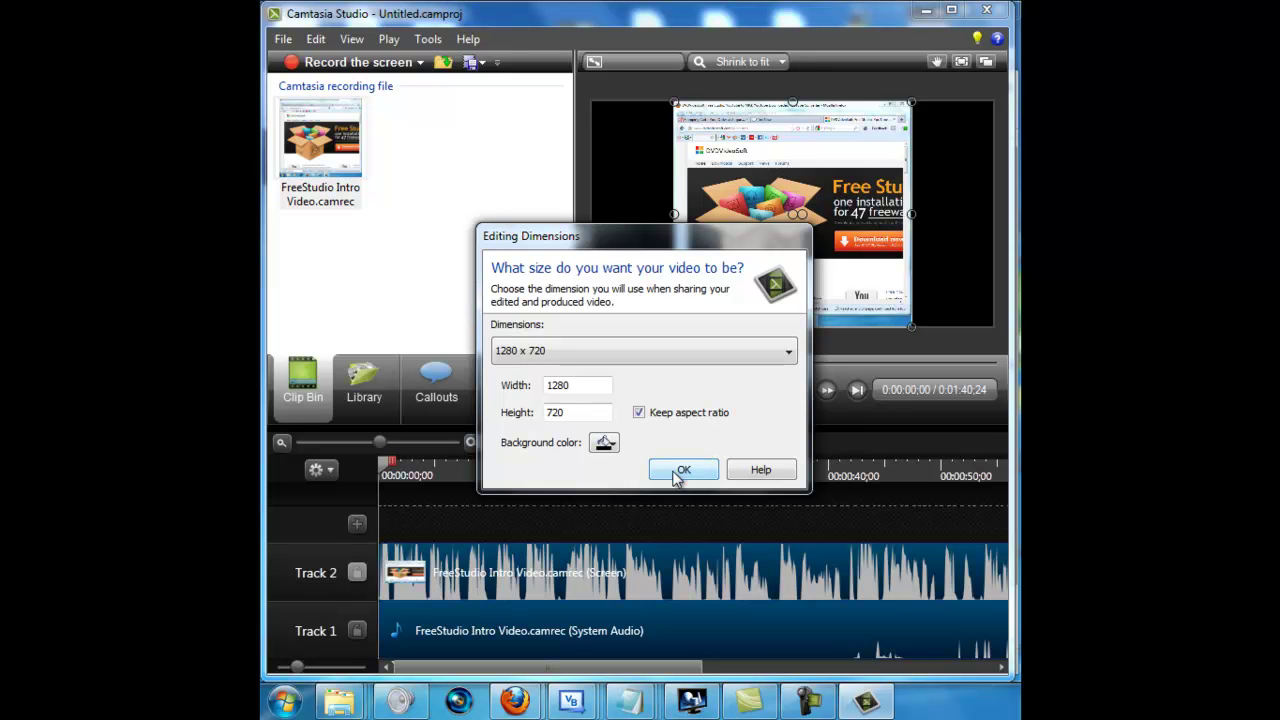
{"action": "left_click", "coordinate": [667, 352]}
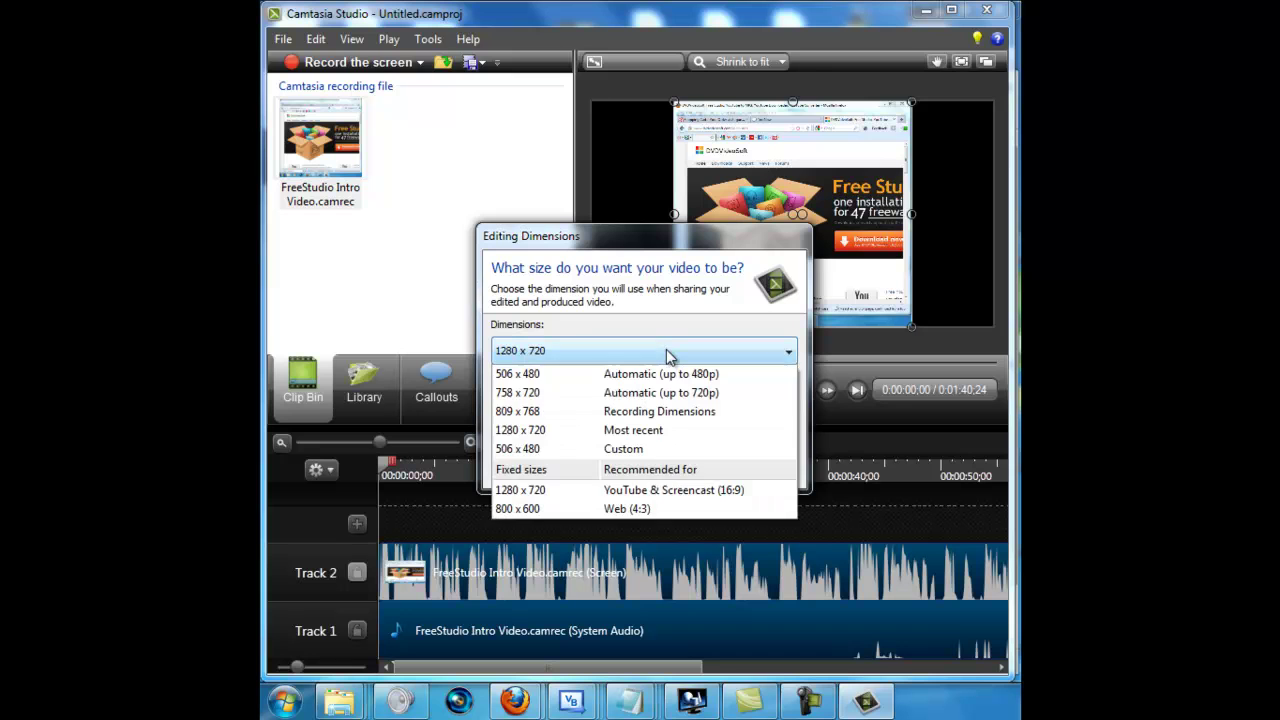
{"action": "left_click", "coordinate": [597, 492]}
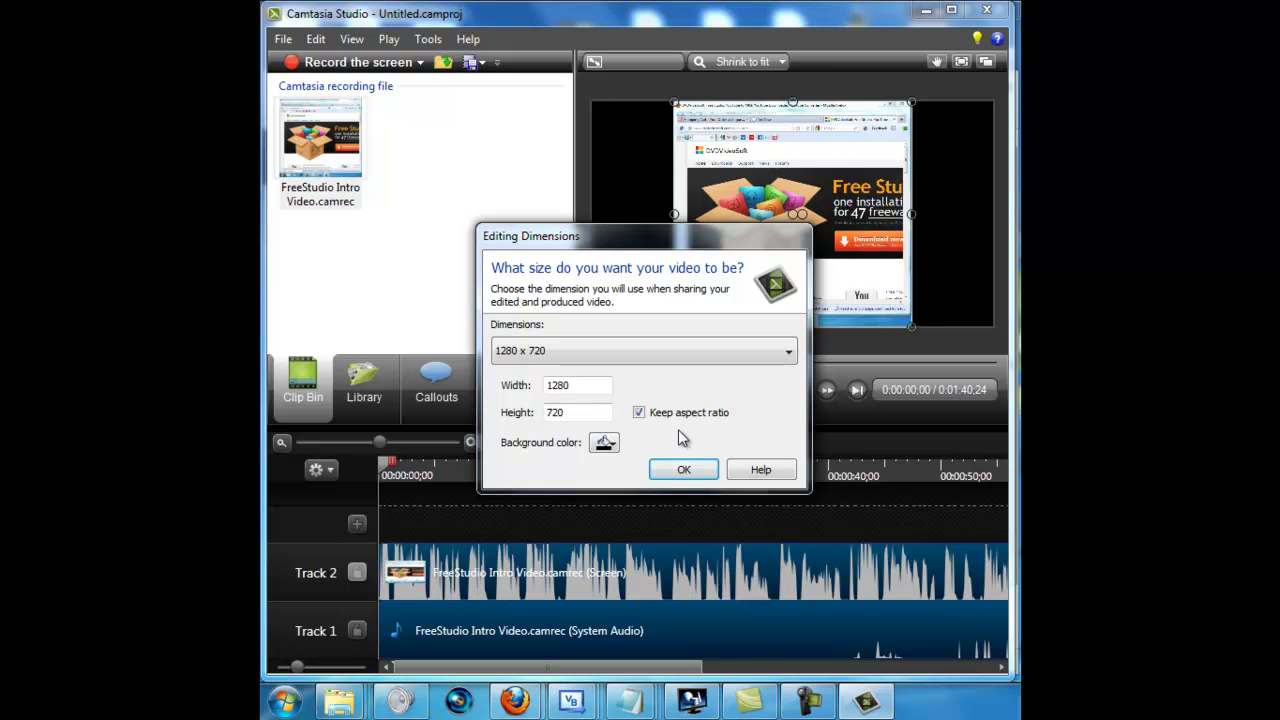
{"action": "left_click_drag", "start_coordinate": [668, 250], "coordinate": [714, 222]}
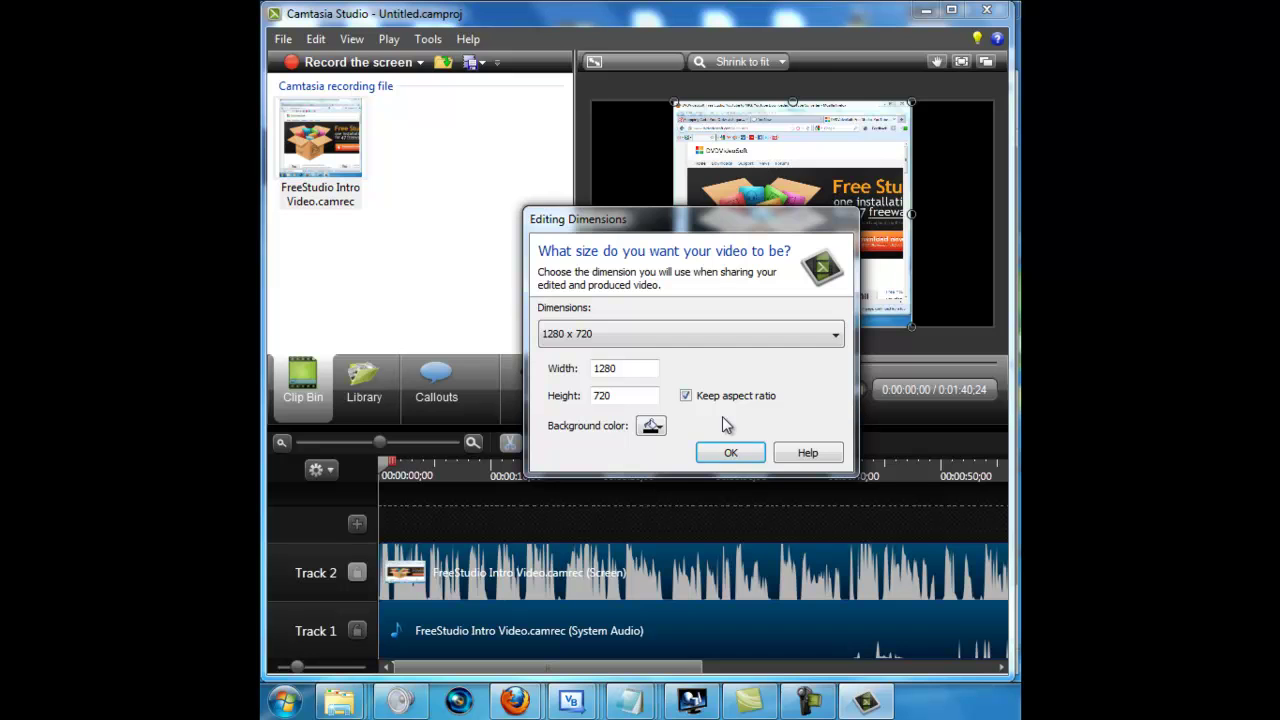
{"action": "left_click", "coordinate": [737, 452]}
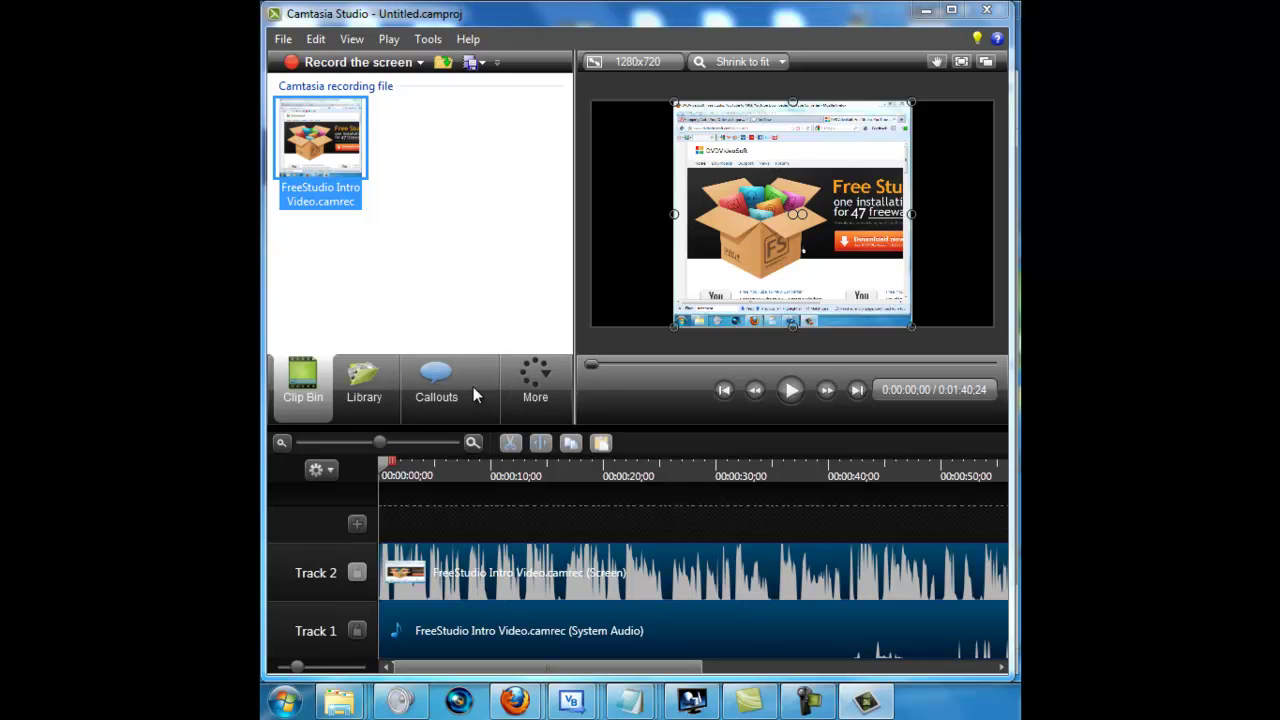
Look over the additional editing features and display the callout shapes.
{"action": "left_click", "coordinate": [525, 374]}
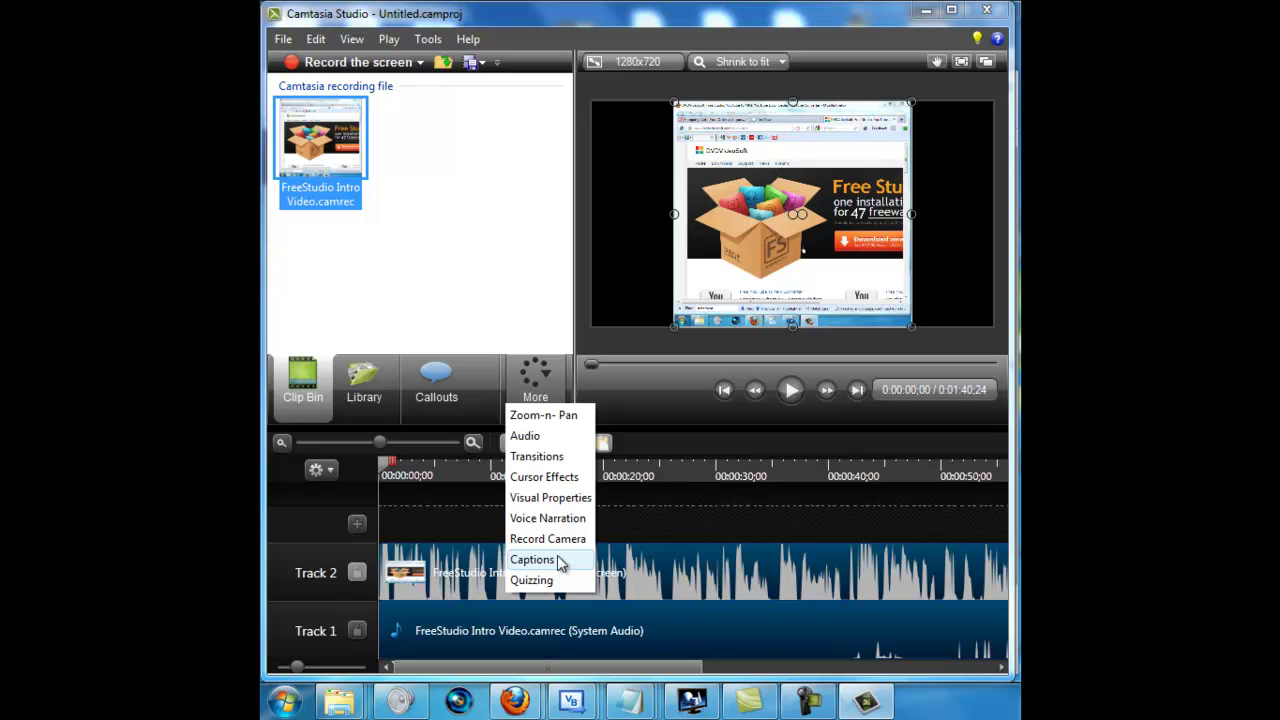
{"action": "left_click", "coordinate": [490, 231]}
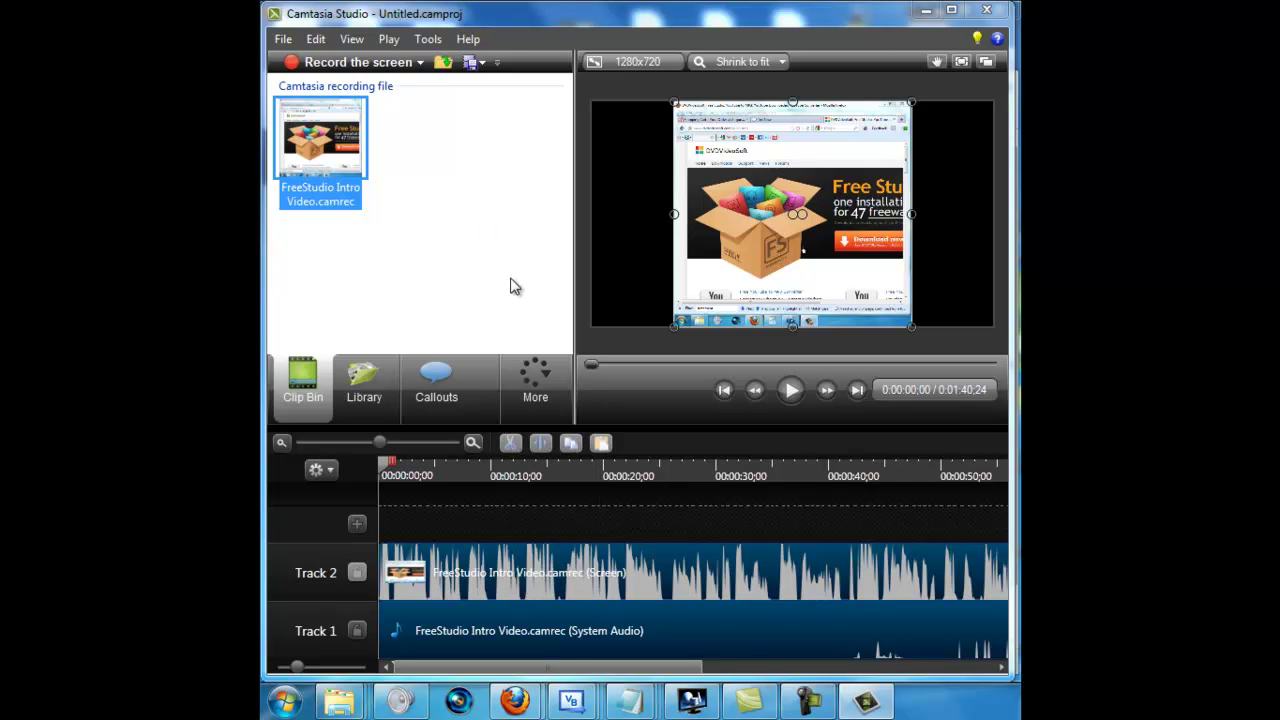
{"action": "left_click", "coordinate": [437, 383]}
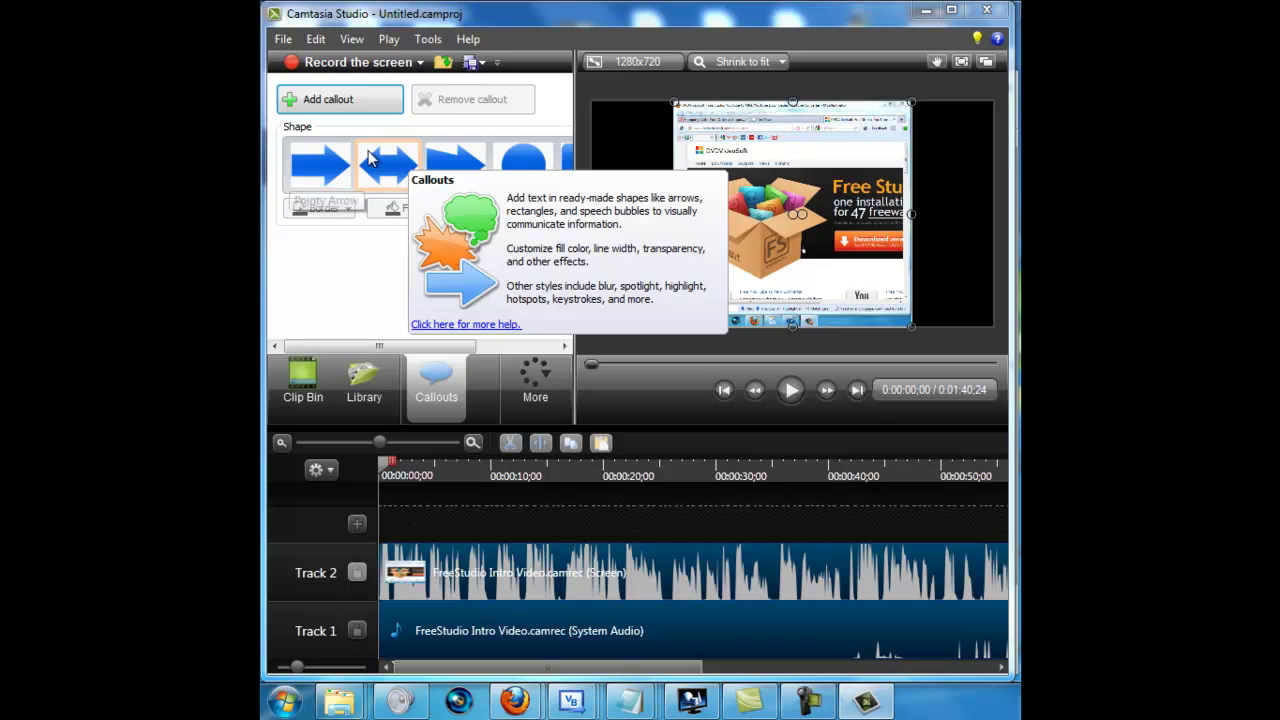
Add a Pointy Arrow callout over the upper part of the software box and shorten its duration to about 3 seconds.
{"action": "left_click", "coordinate": [320, 168]}
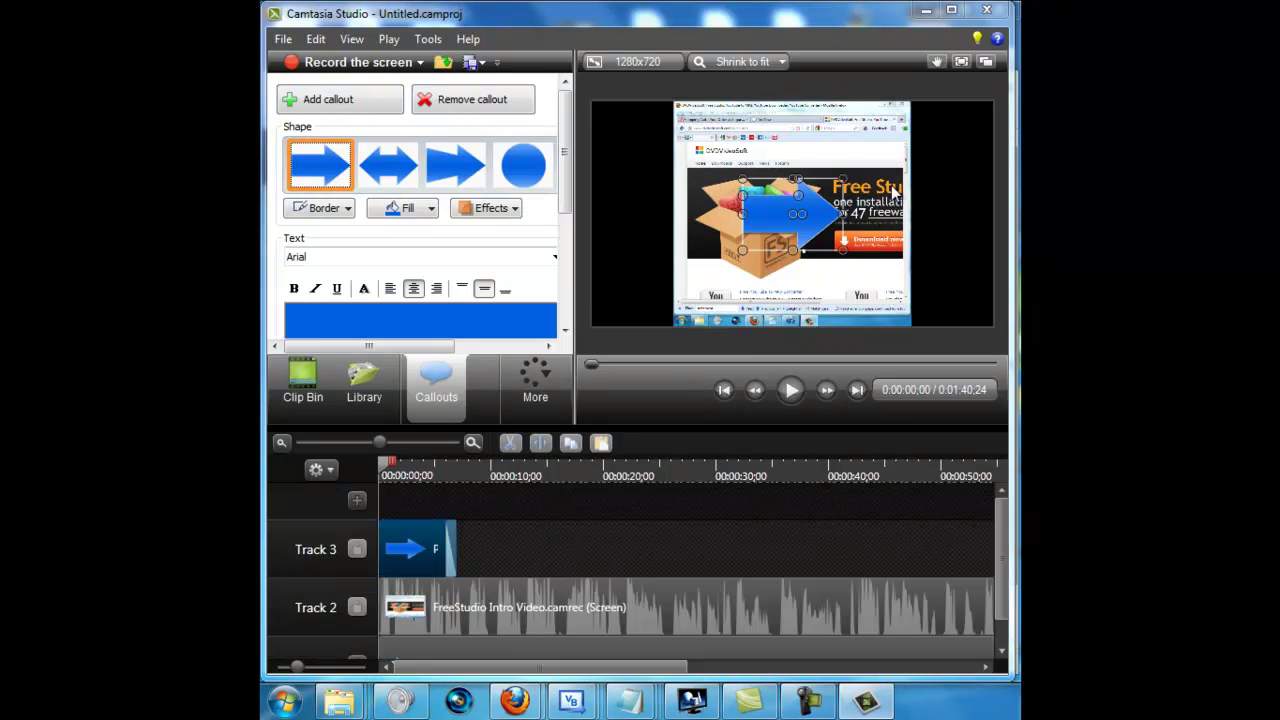
{"action": "left_click_drag", "start_coordinate": [794, 222], "coordinate": [773, 190]}
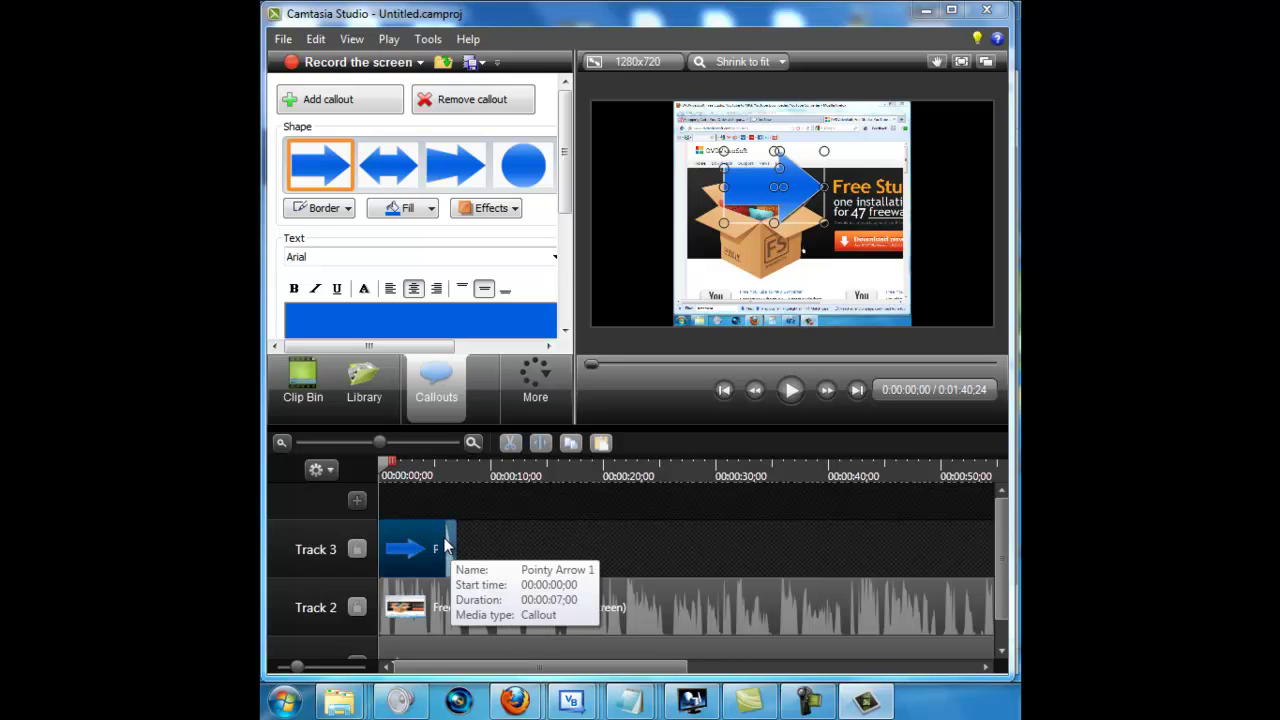
{"action": "left_click_drag", "start_coordinate": [454, 540], "coordinate": [412, 543]}
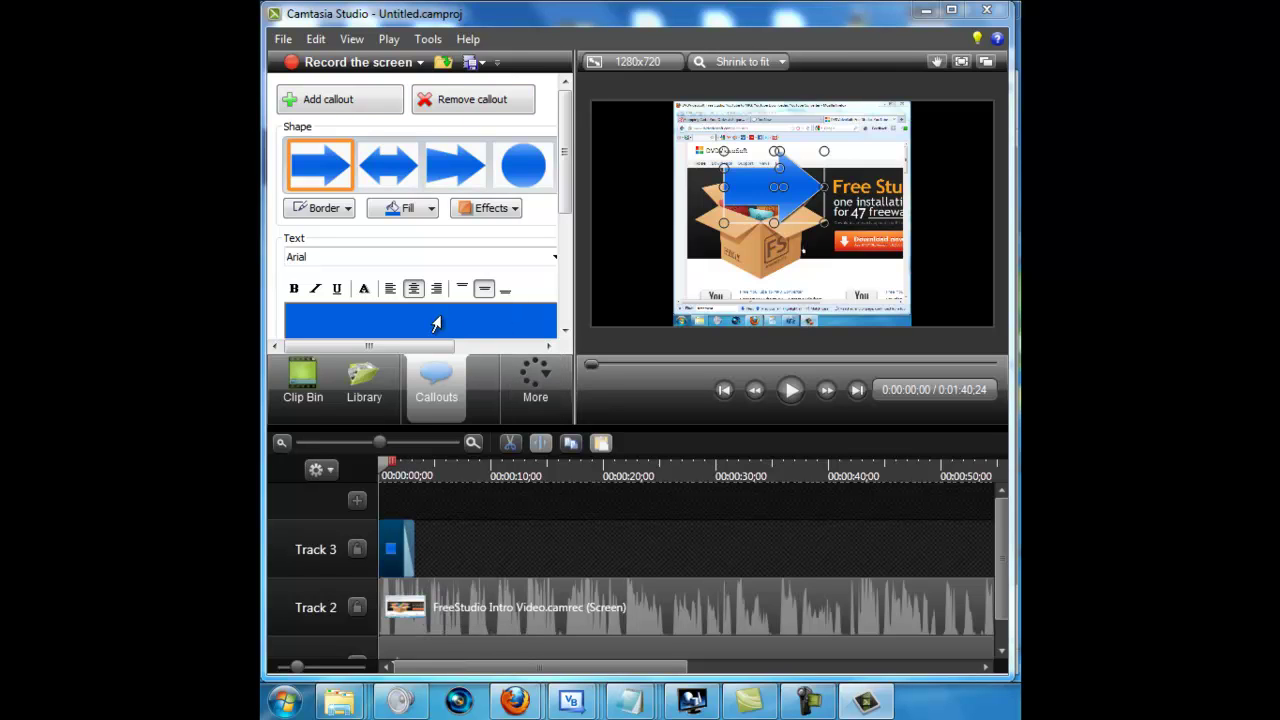
Enter the channel name as the arrow callout's text.
{"action": "mouse_move", "coordinate": [416, 345]}
{"action": "left_mouse_down"}
{"action": "mouse_move", "coordinate": [500, 350]}
{"action": "mouse_move", "coordinate": [405, 342]}
{"action": "left_mouse_up"}
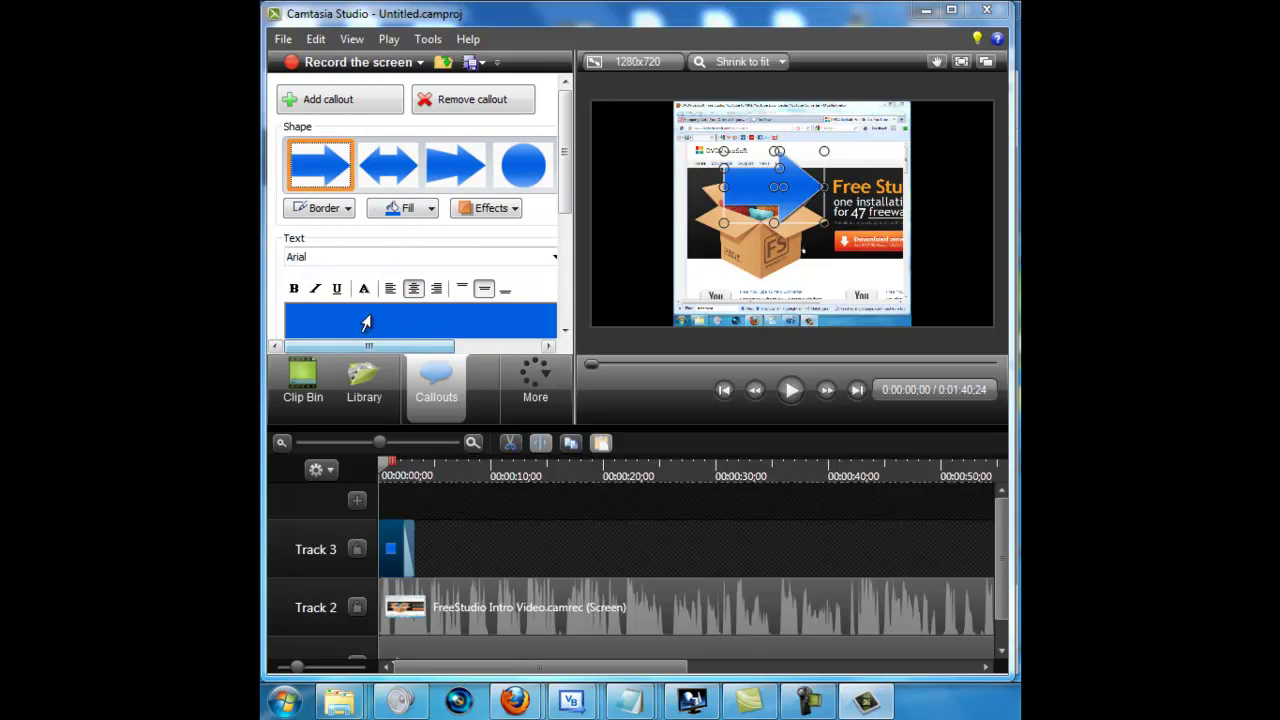
{"action": "type", "text": "J"}
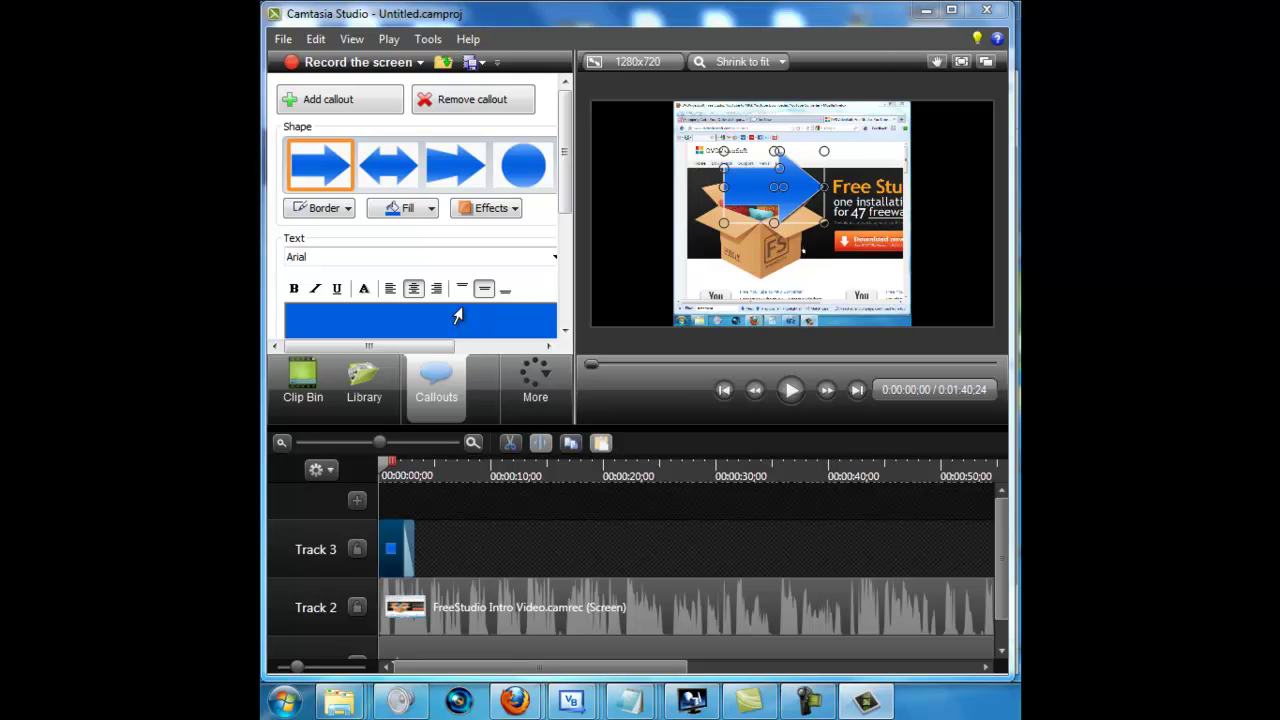
{"action": "type", "text": "arediTouch4G"}
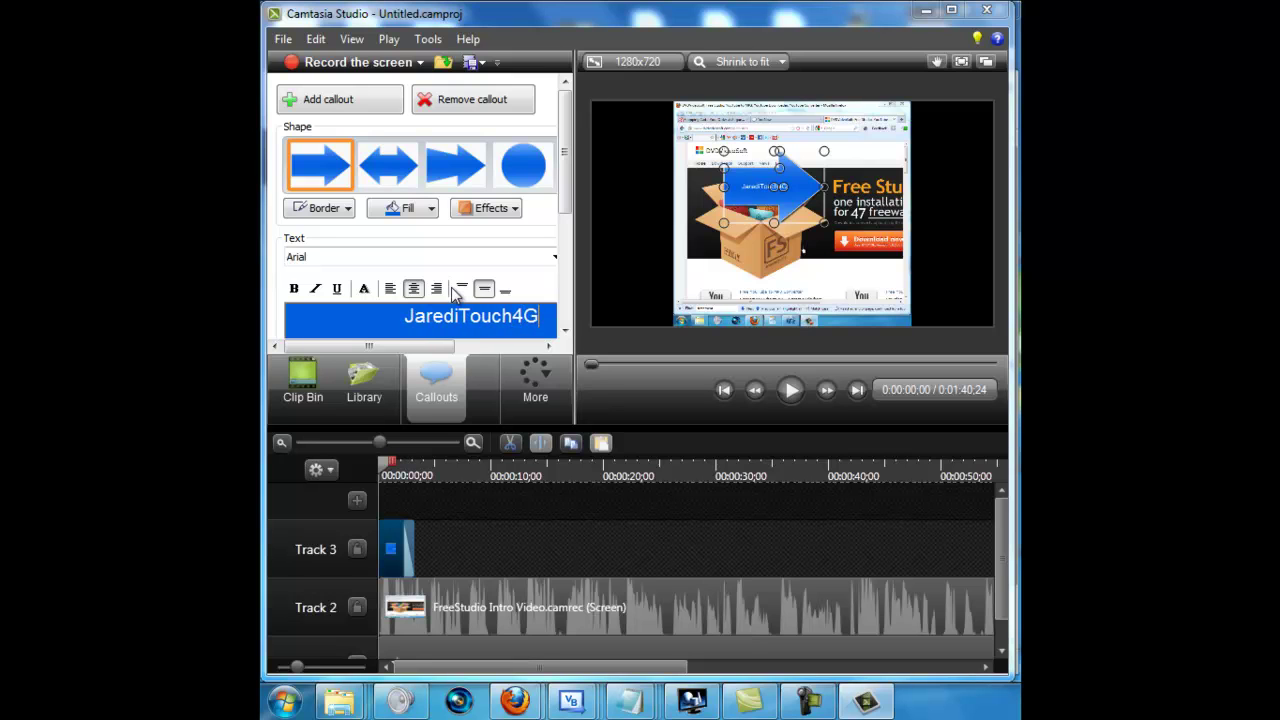
Set the arrow callout's text to font size 24 so that it fits on one line.
{"action": "left_click_drag", "start_coordinate": [430, 345], "coordinate": [510, 345]}
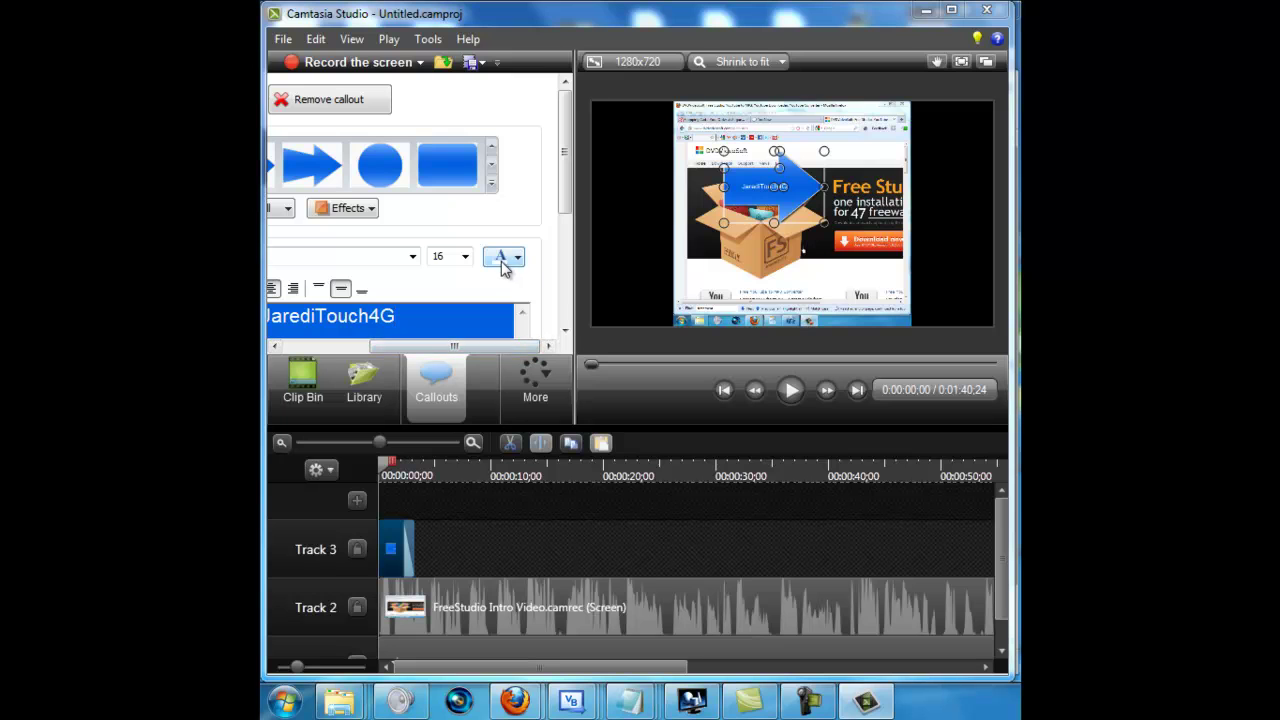
{"action": "left_click", "coordinate": [464, 257]}
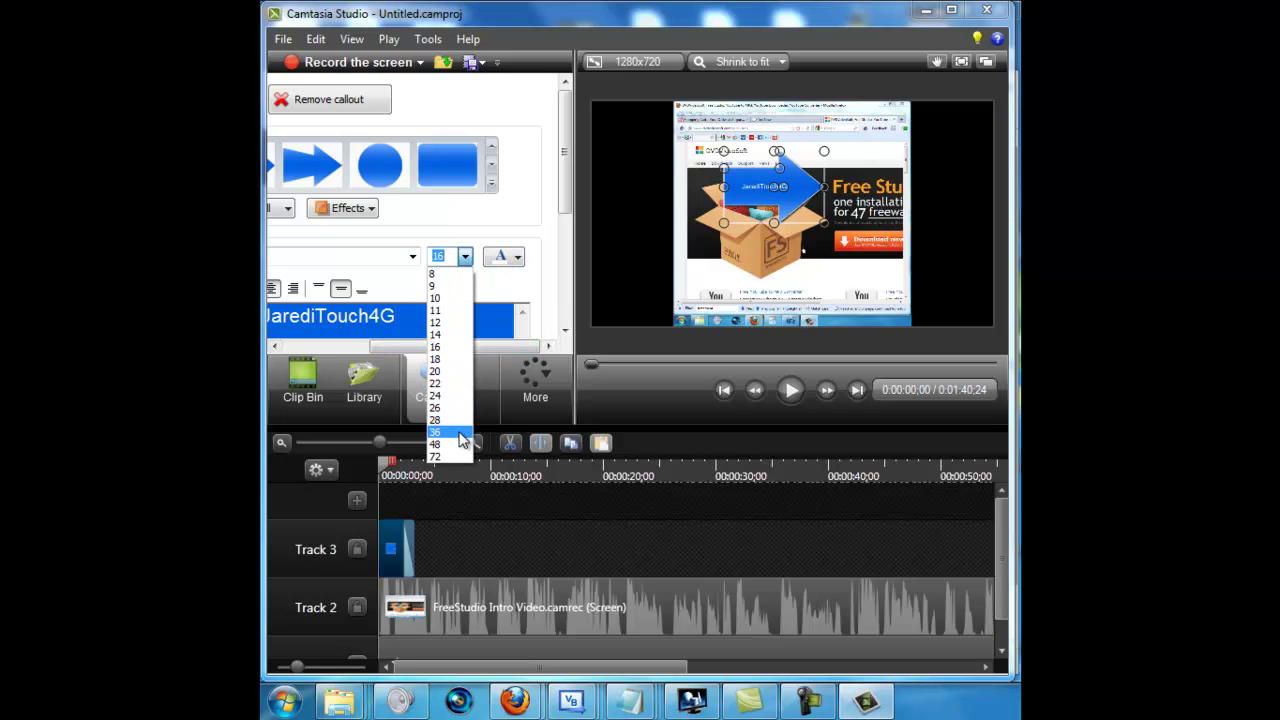
{"action": "key", "text": "Escape"}
{"action": "double_click", "coordinate": [425, 320]}
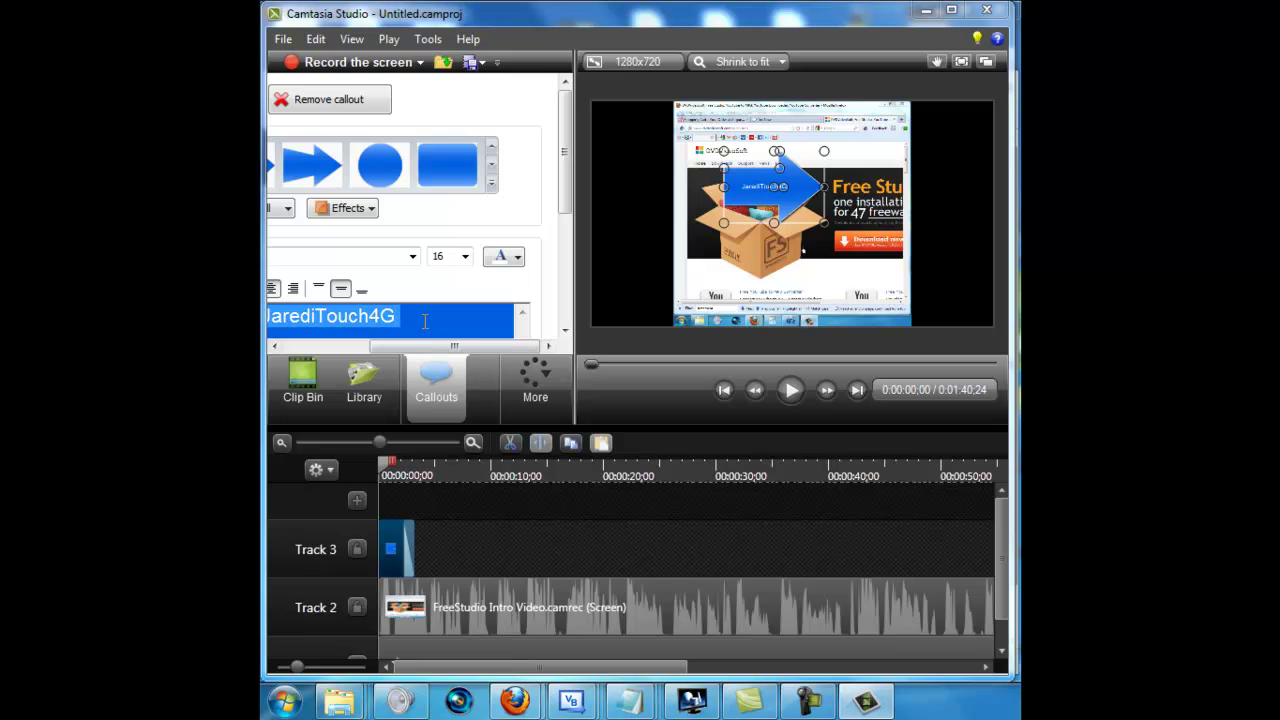
{"action": "left_click", "coordinate": [464, 257]}
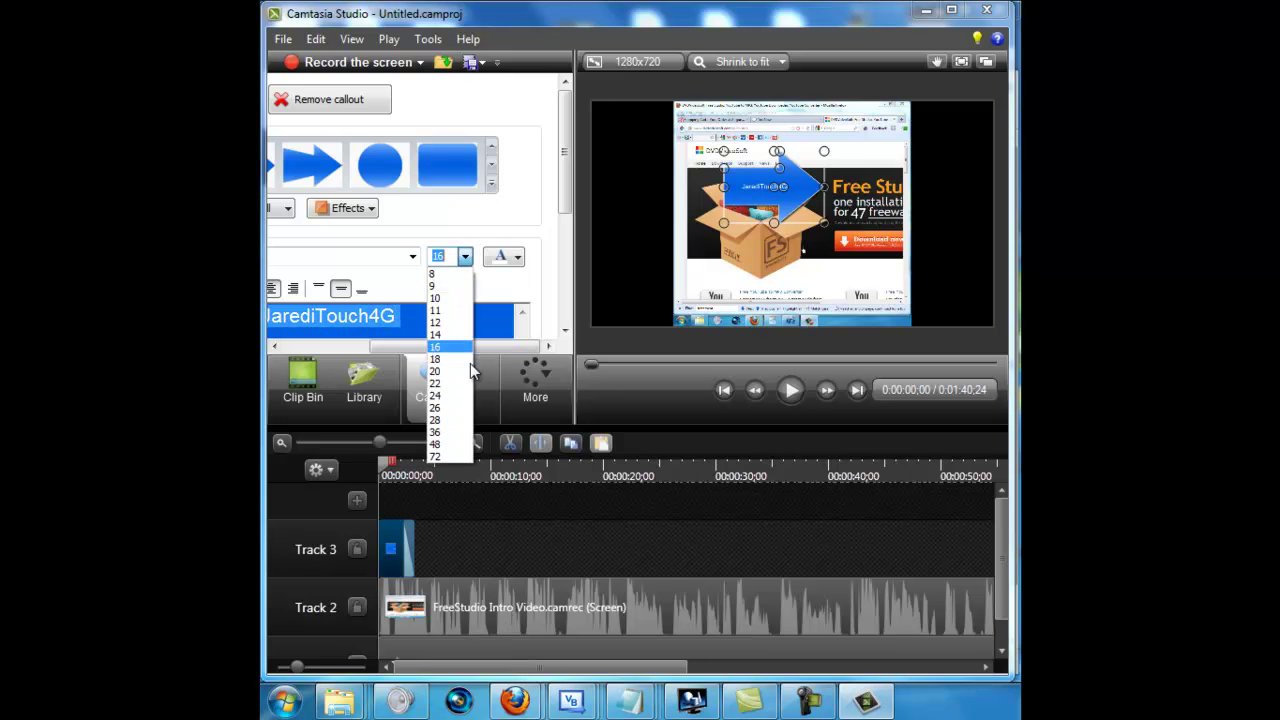
{"action": "left_click", "coordinate": [445, 432]}
{"action": "left_click", "coordinate": [466, 258]}
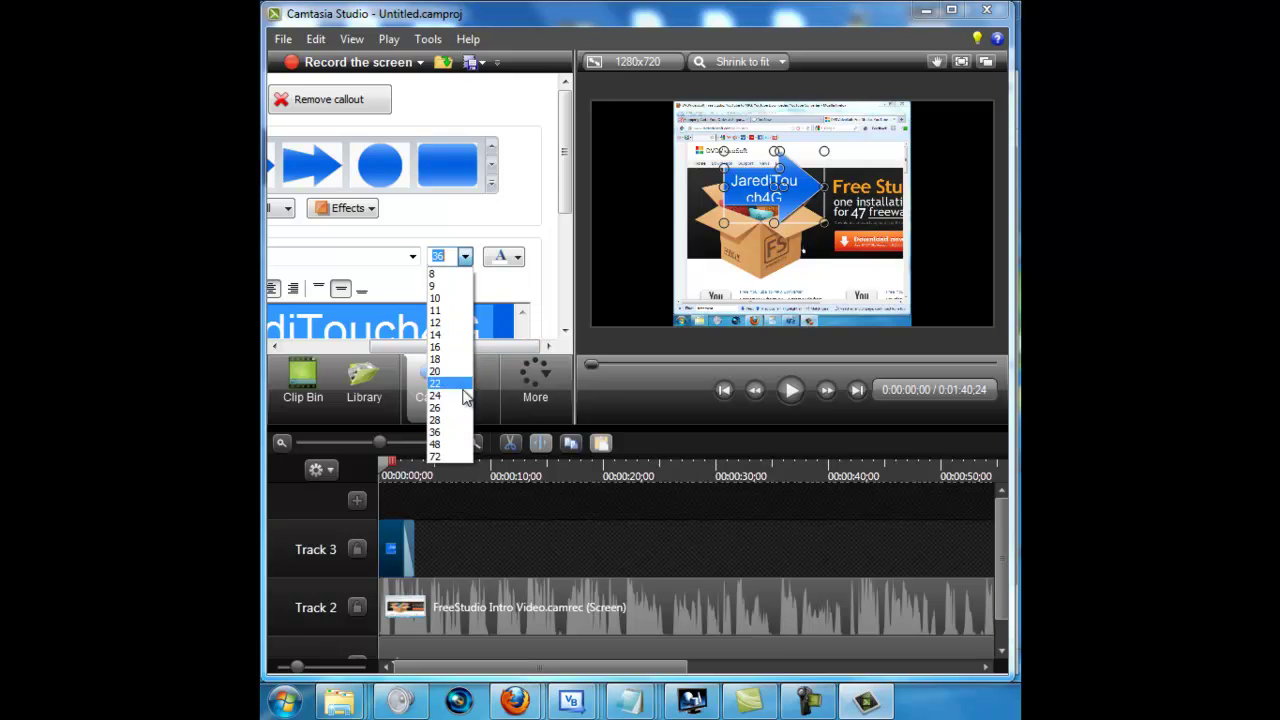
{"action": "left_click", "coordinate": [449, 407]}
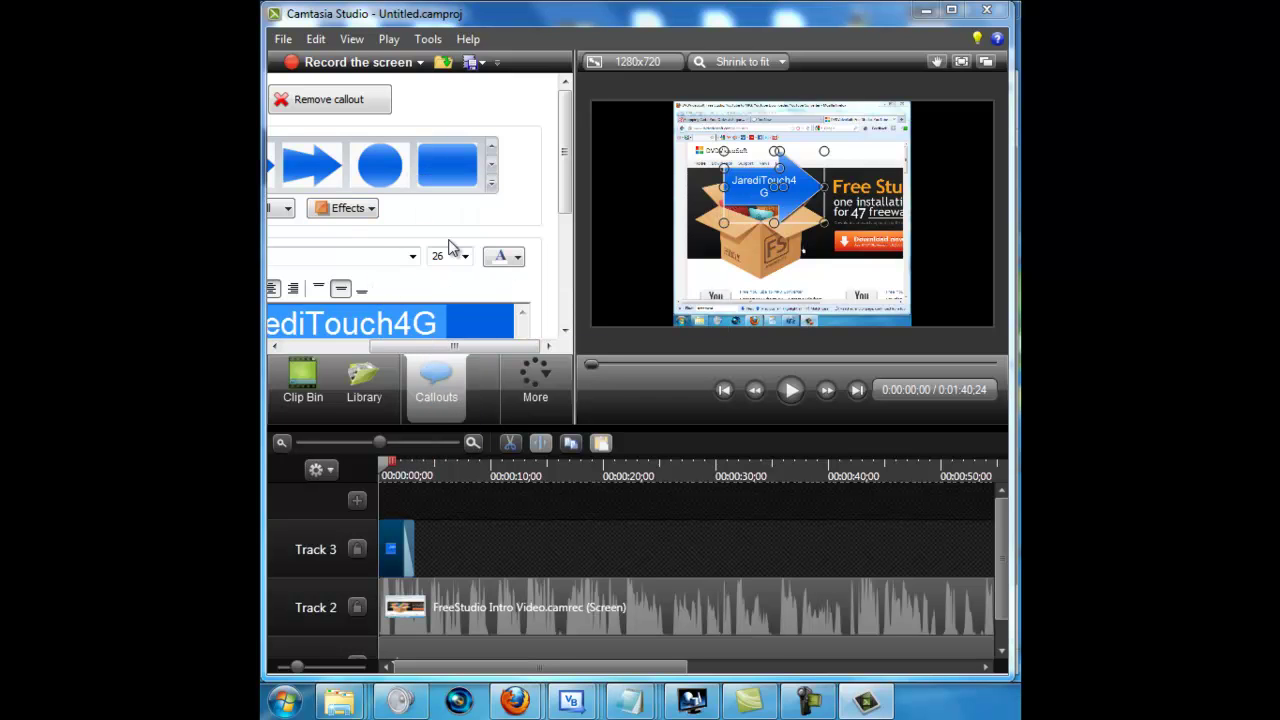
{"action": "left_click", "coordinate": [464, 257]}
{"action": "left_click", "coordinate": [448, 396]}
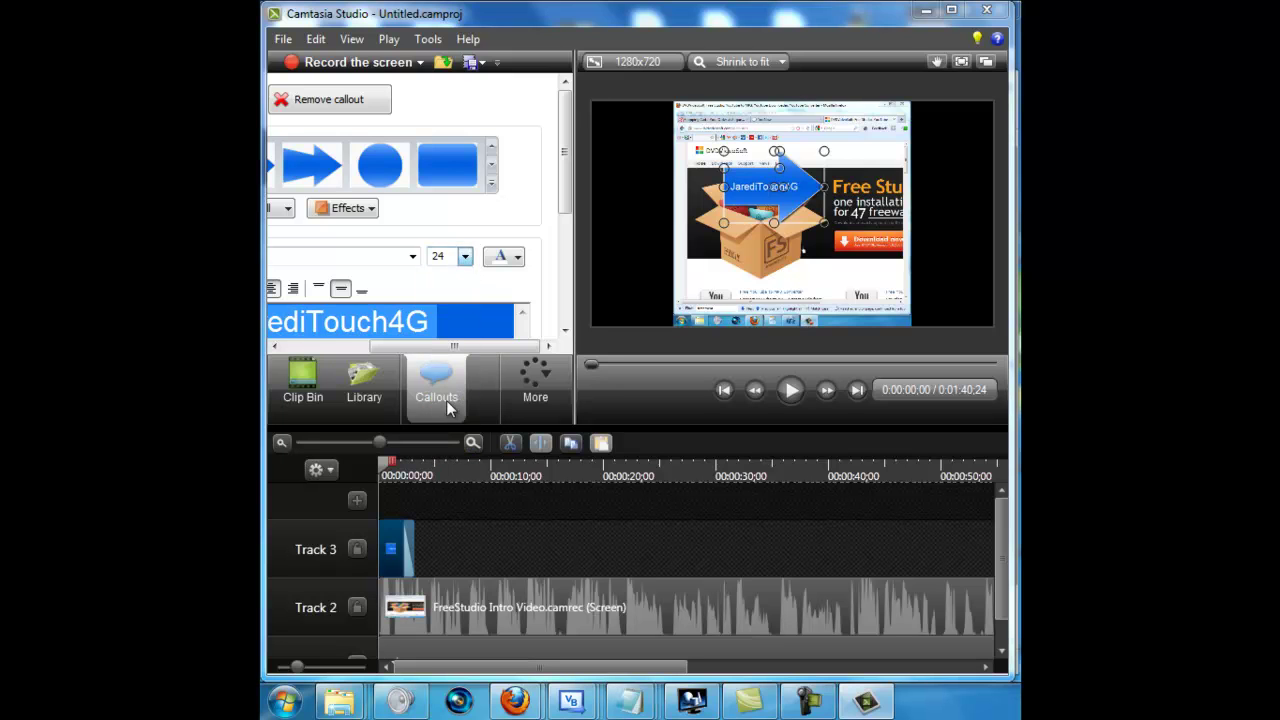
Try the arrow callout as a yellow highlight over the lower part of the web page and delete it.
{"action": "left_click", "coordinate": [492, 183]}
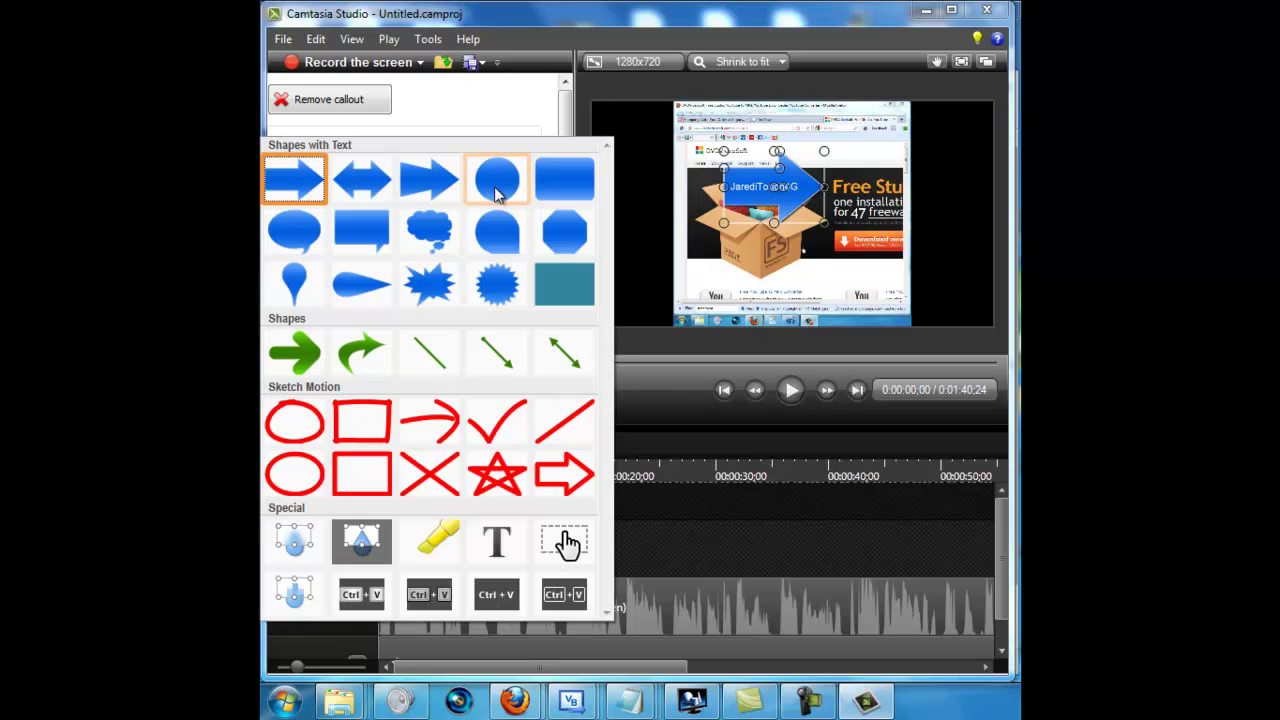
{"action": "left_click", "coordinate": [440, 539]}
{"action": "left_click_drag", "start_coordinate": [784, 187], "coordinate": [725, 293]}
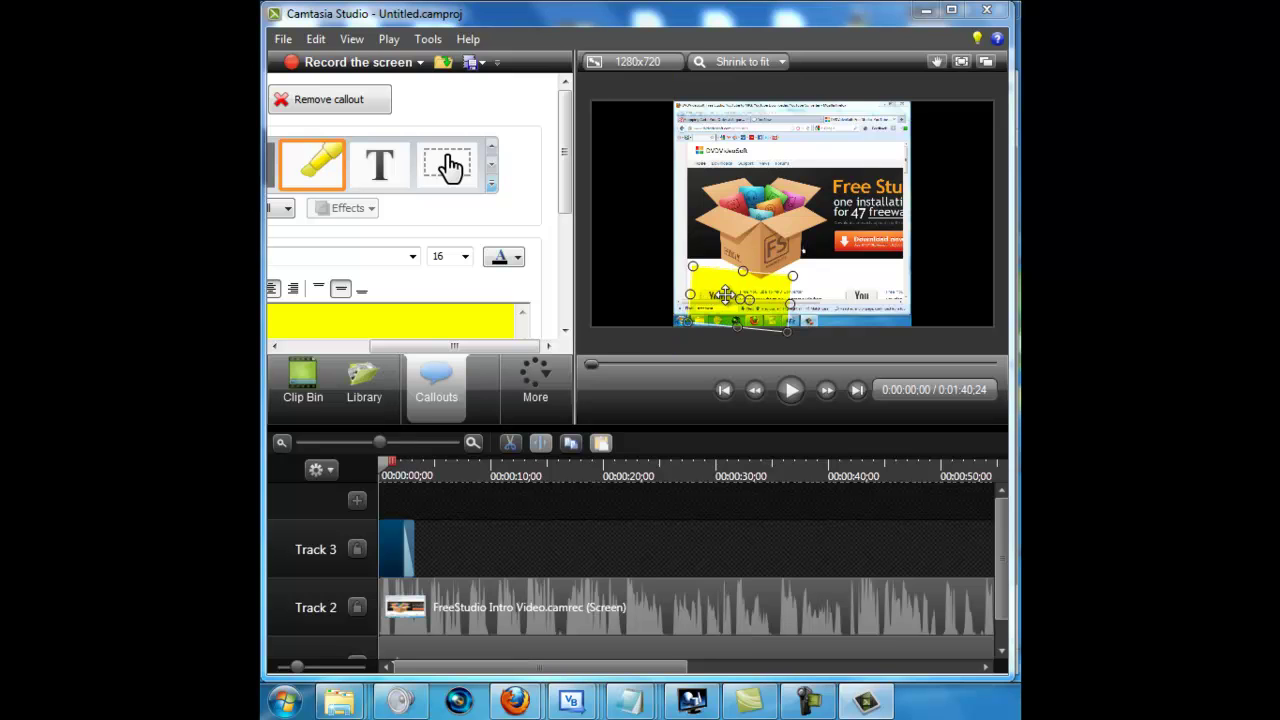
{"action": "key", "text": "Delete"}
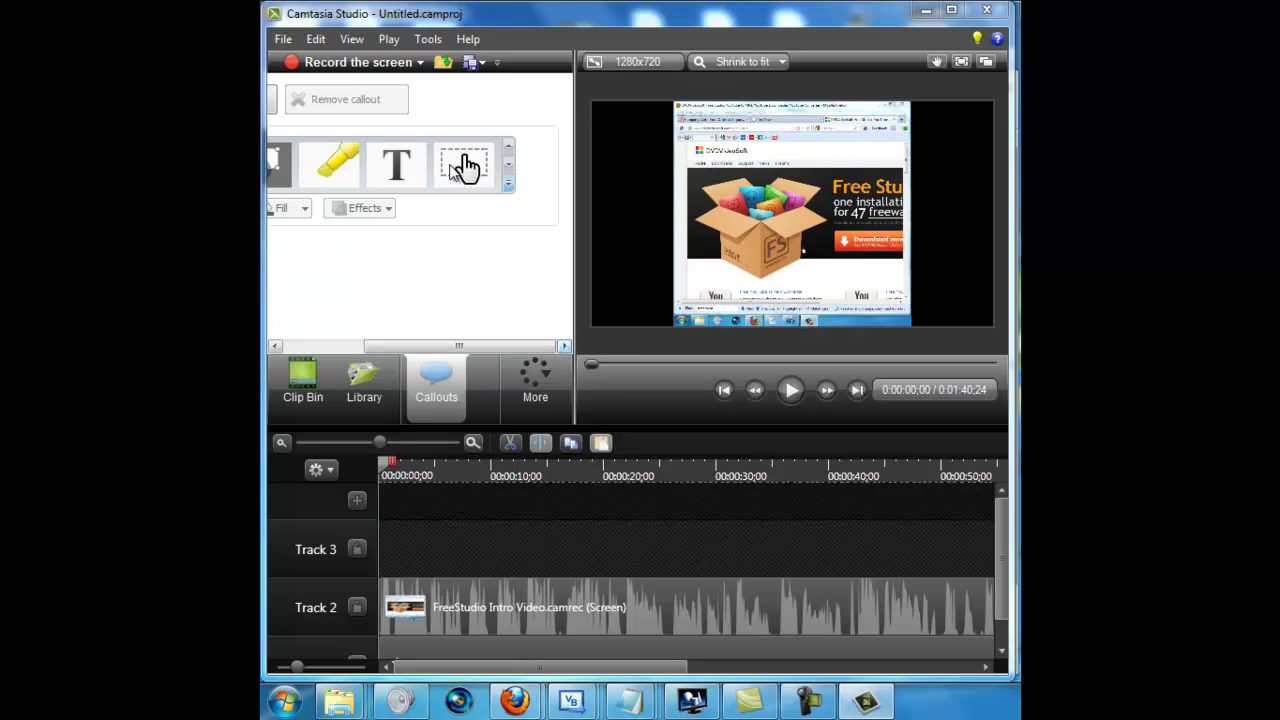
Try a spotlight callout over the open top of the software box and delete it.
{"action": "left_click", "coordinate": [508, 184]}
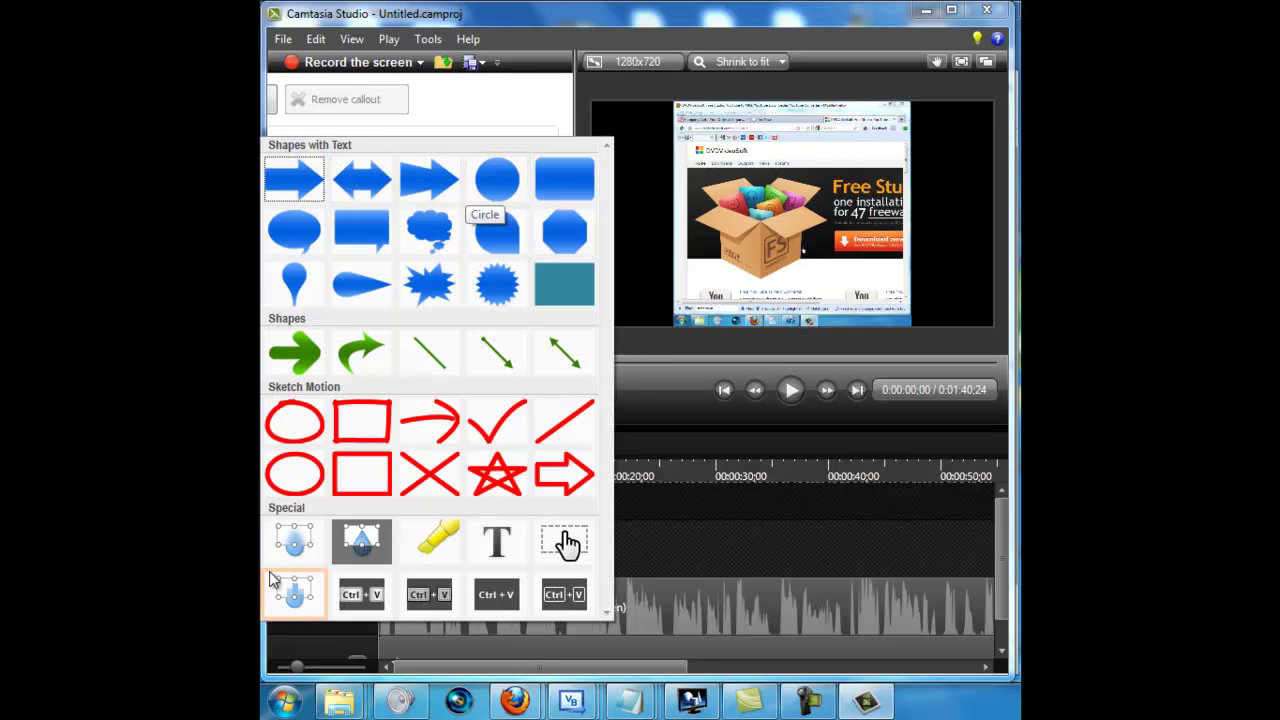
{"action": "left_click", "coordinate": [355, 540]}
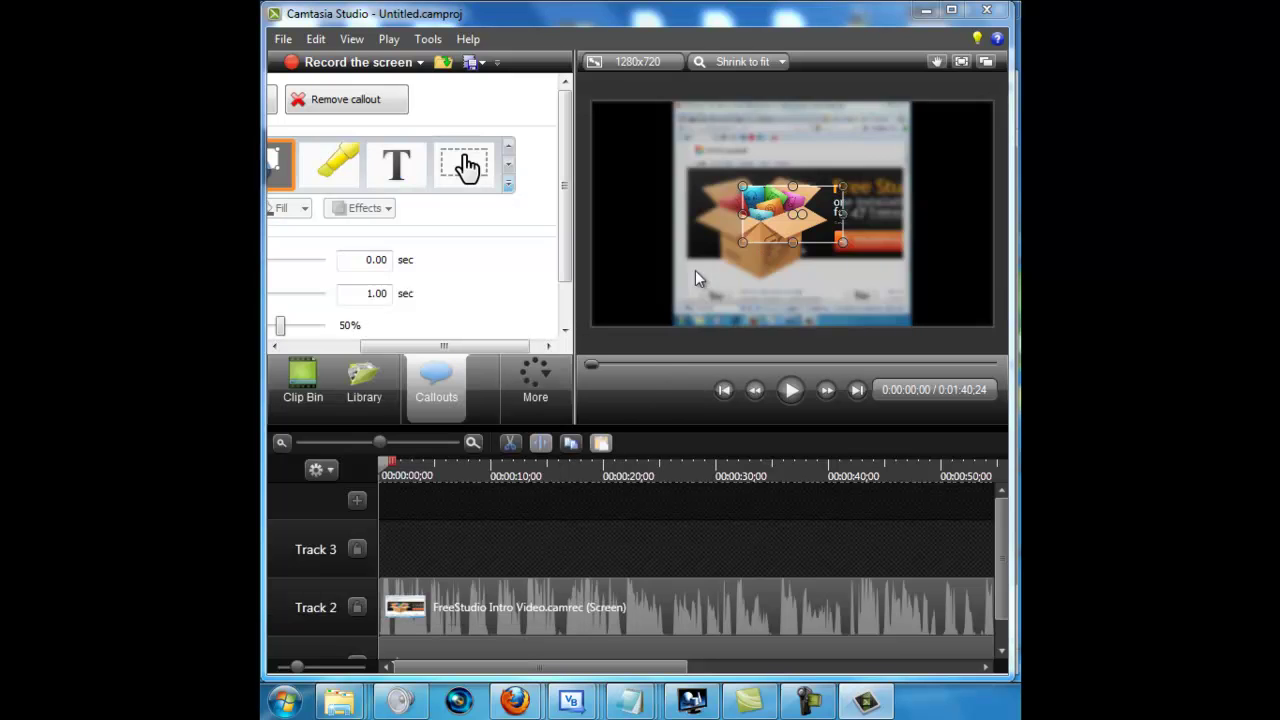
{"action": "left_click_drag", "start_coordinate": [738, 228], "coordinate": [730, 213]}
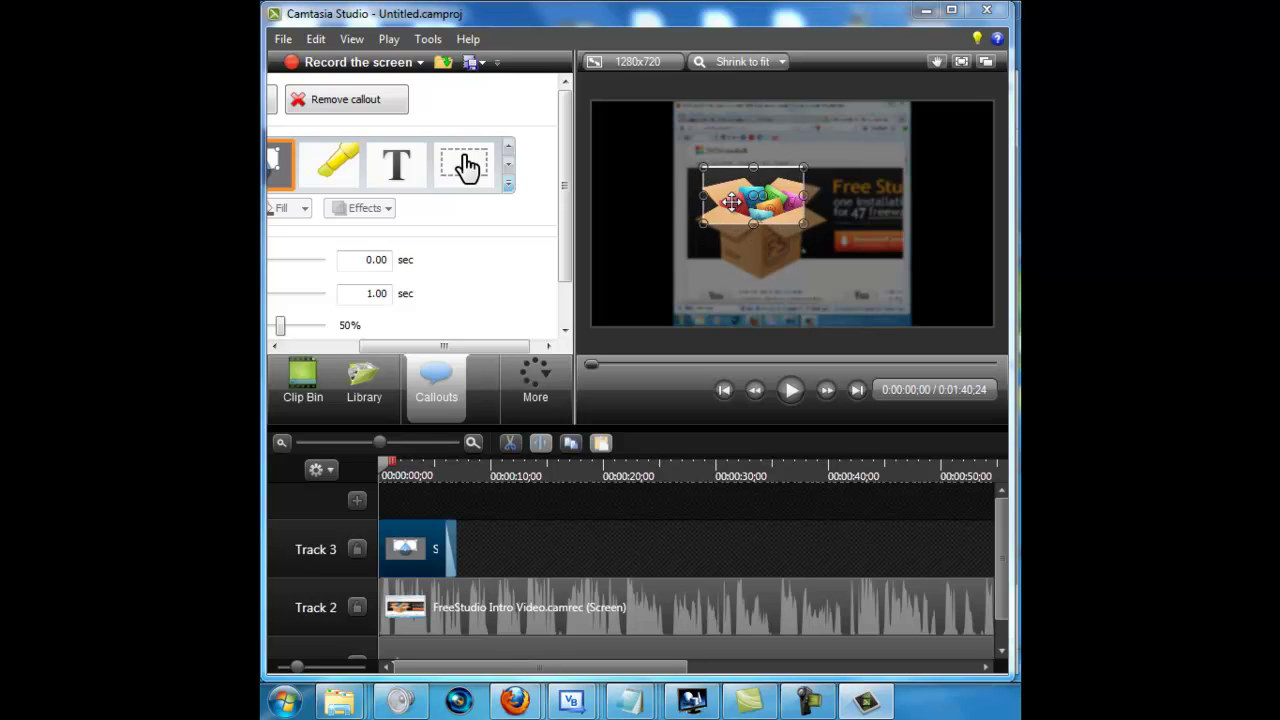
{"action": "left_click", "coordinate": [760, 270]}
{"action": "left_click", "coordinate": [746, 183]}
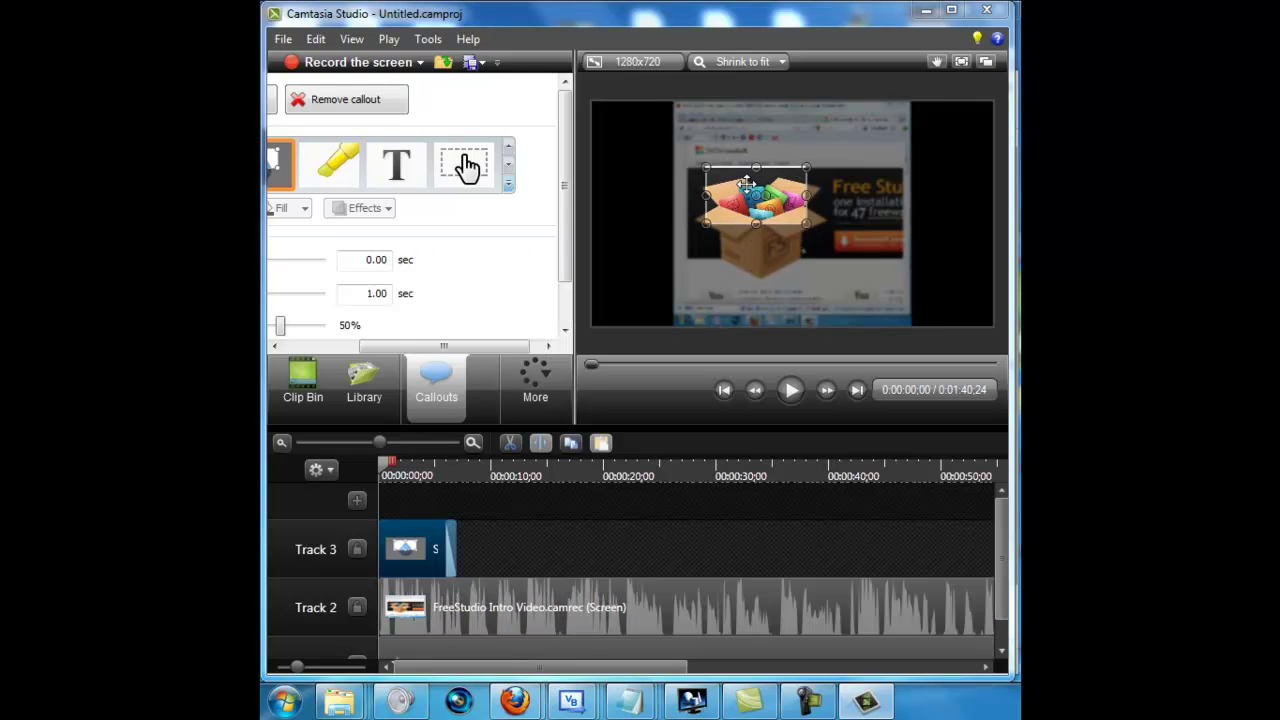
{"action": "key", "text": "Delete"}
Try a blur callout over the lower part of the software box and delete it.
{"action": "left_click", "coordinate": [518, 391]}
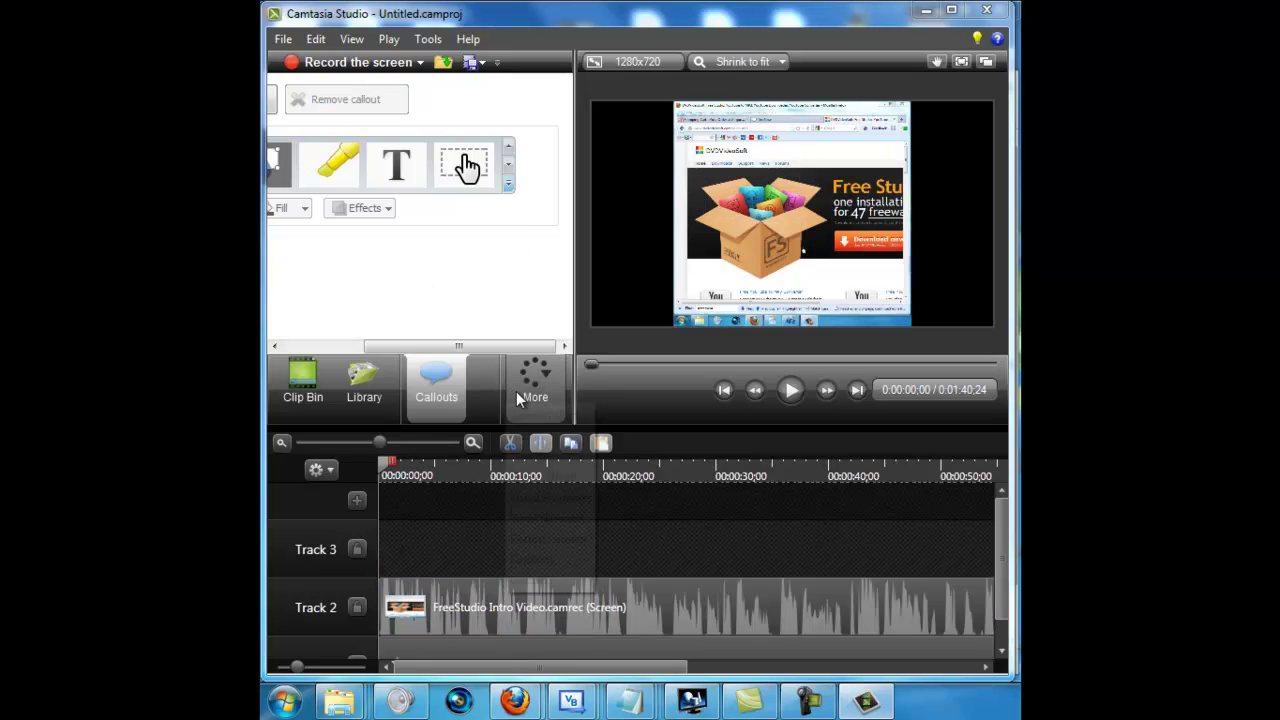
{"action": "left_click", "coordinate": [510, 190]}
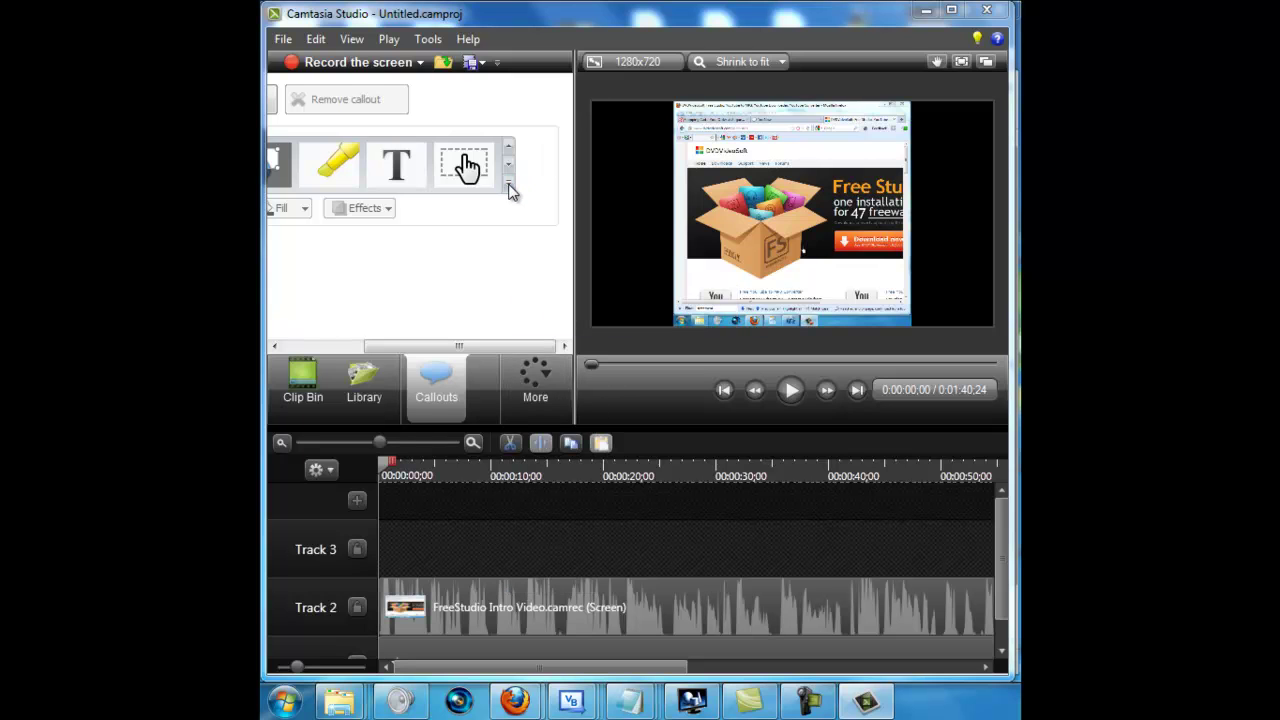
{"action": "left_click", "coordinate": [510, 190]}
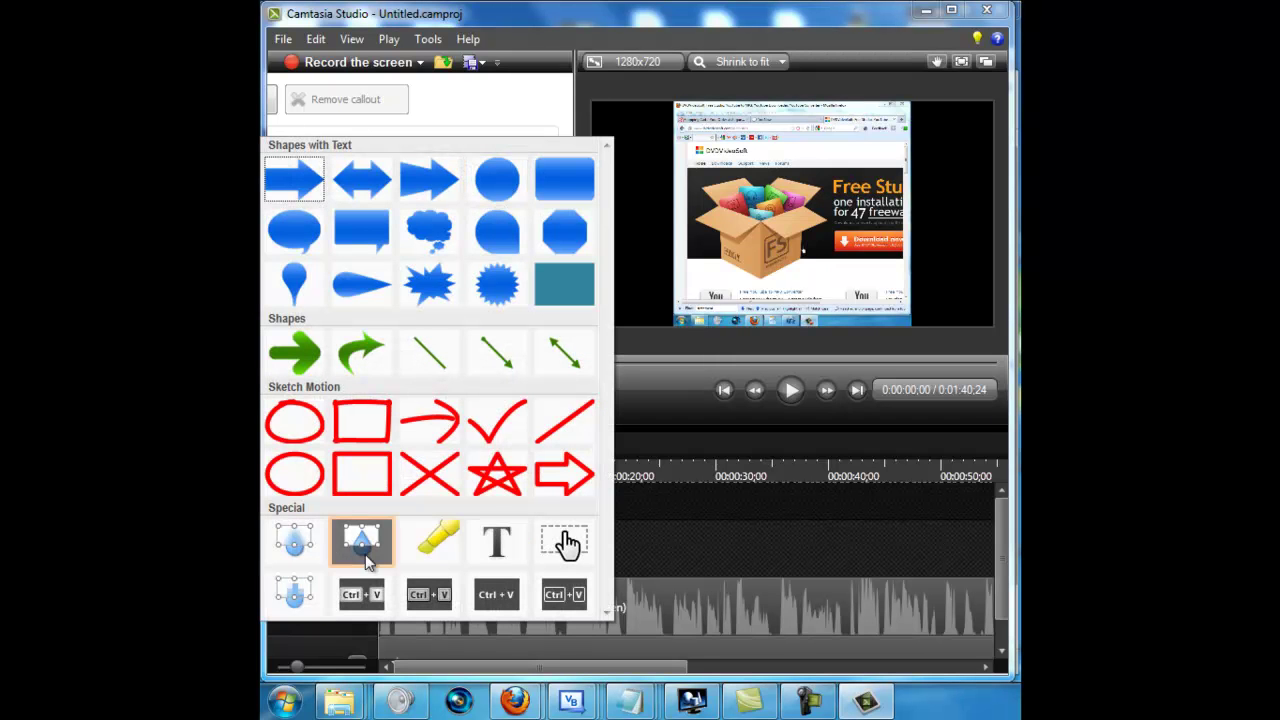
{"action": "left_click", "coordinate": [292, 538]}
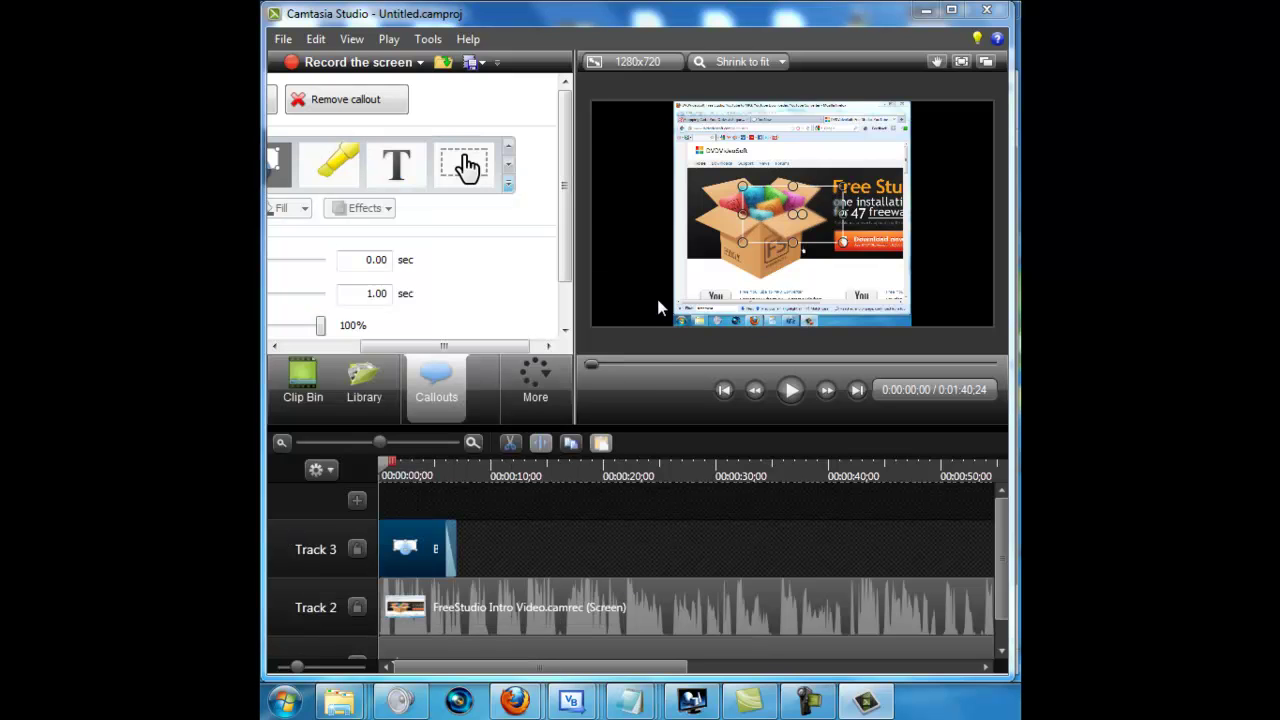
{"action": "left_click_drag", "start_coordinate": [772, 214], "coordinate": [790, 237]}
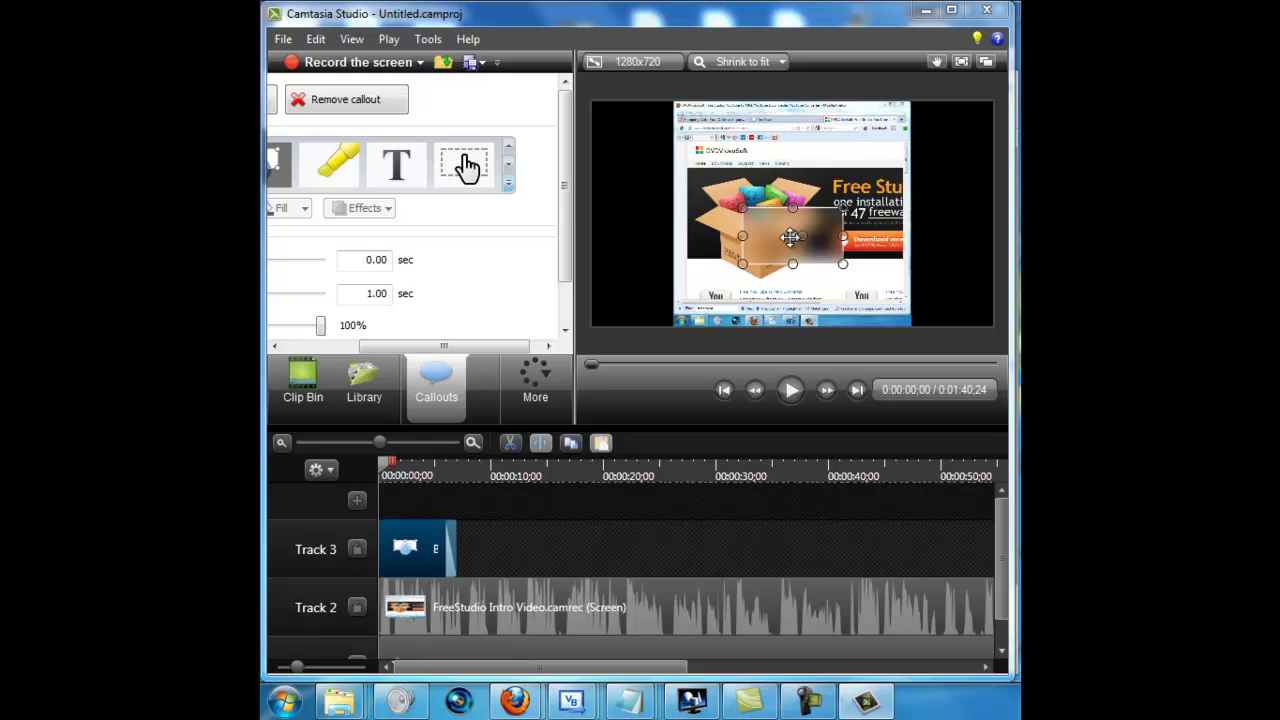
{"action": "key", "text": "Delete"}
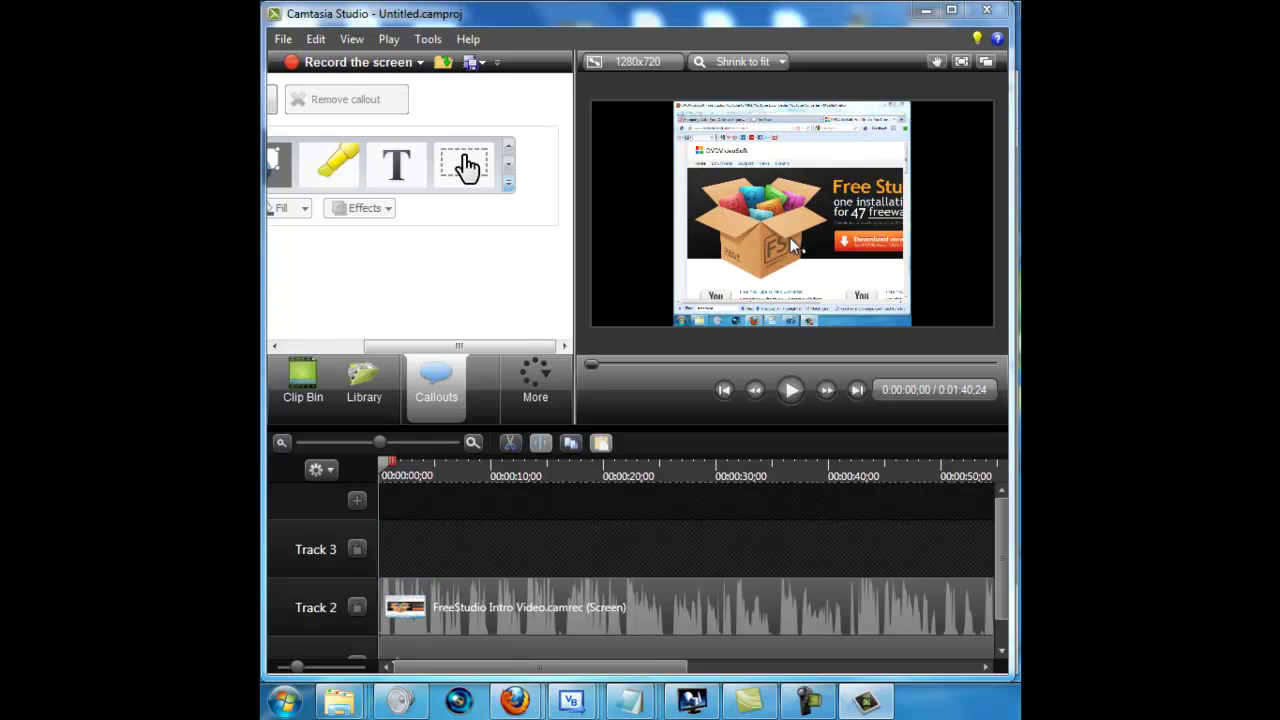
Try a pixelate callout over the top of the software box and delete it.
{"action": "left_click", "coordinate": [507, 185]}
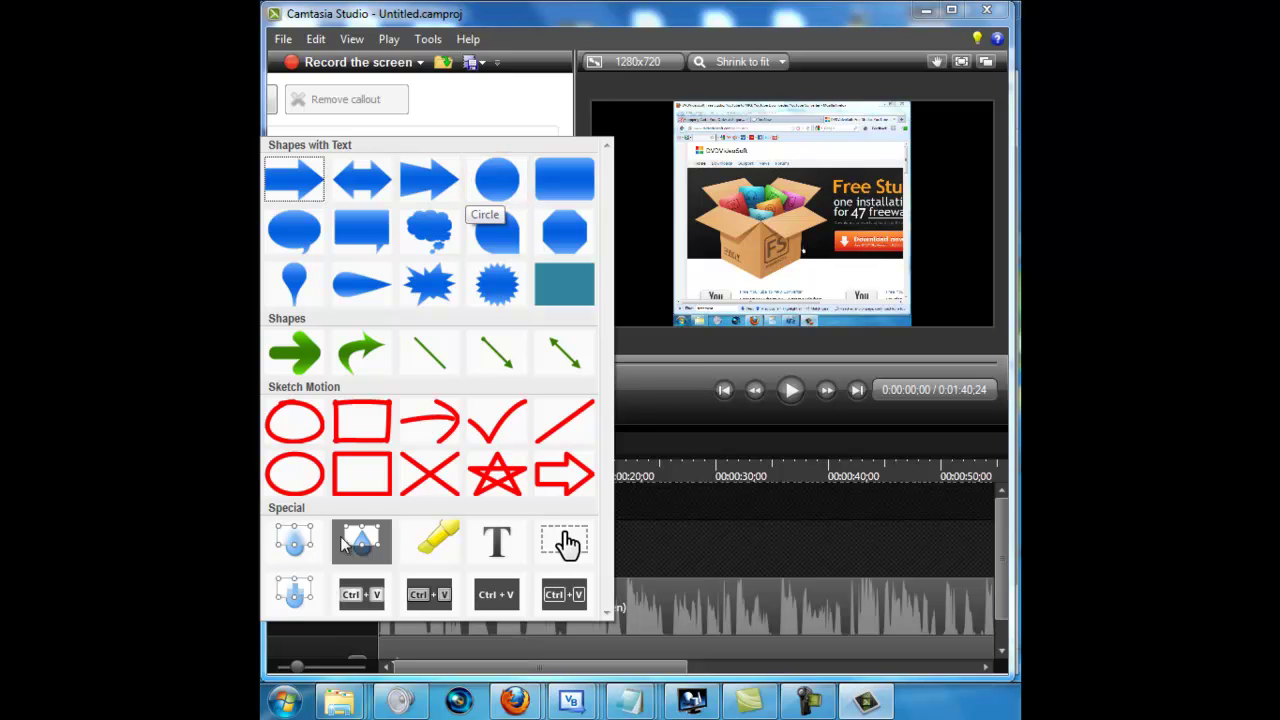
{"action": "left_click", "coordinate": [297, 598]}
{"action": "mouse_move", "coordinate": [800, 212]}
{"action": "left_mouse_down"}
{"action": "mouse_move", "coordinate": [745, 205]}
{"action": "mouse_move", "coordinate": [782, 206]}
{"action": "mouse_move", "coordinate": [780, 222]}
{"action": "left_mouse_up"}
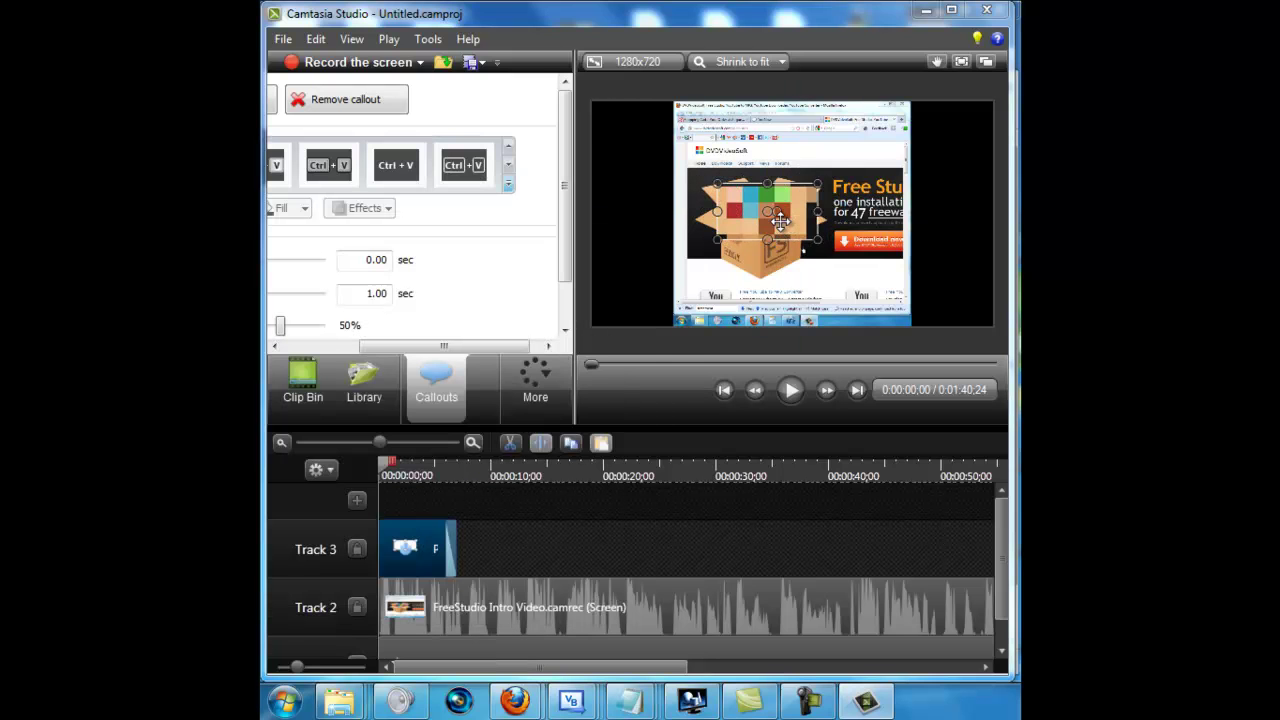
{"action": "key", "text": "Delete"}
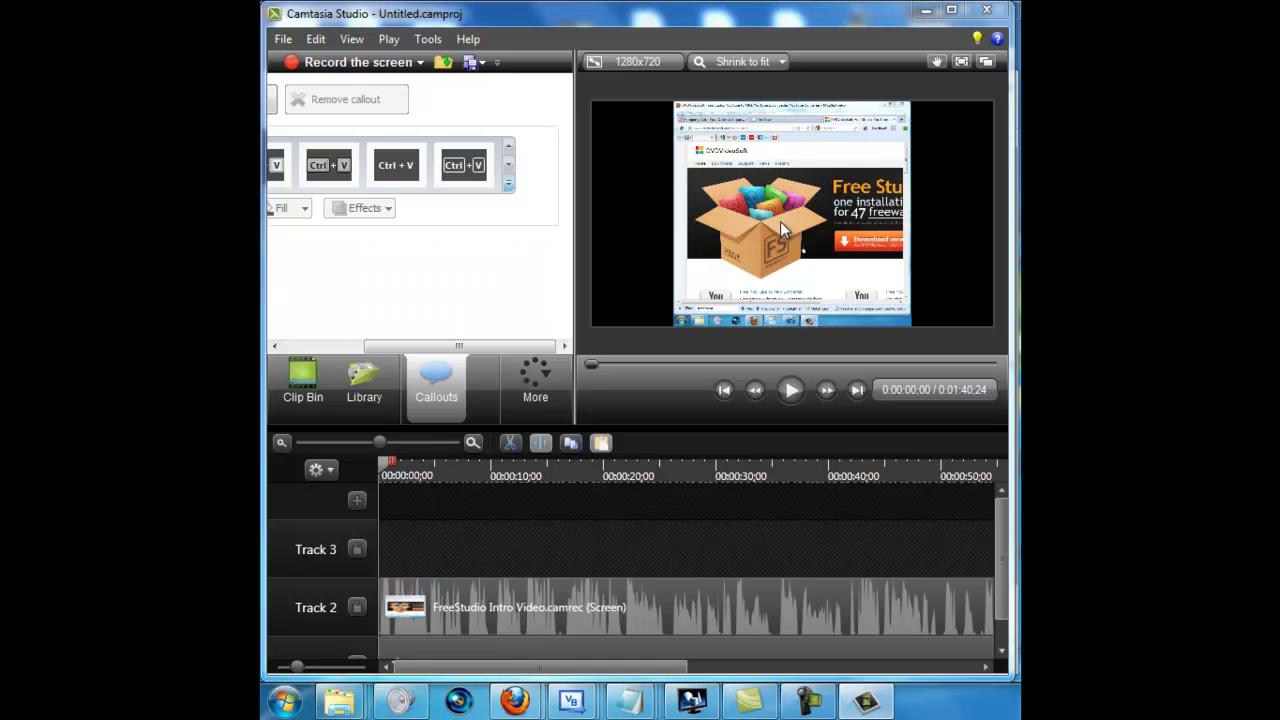
{"action": "left_click", "coordinate": [526, 385]}
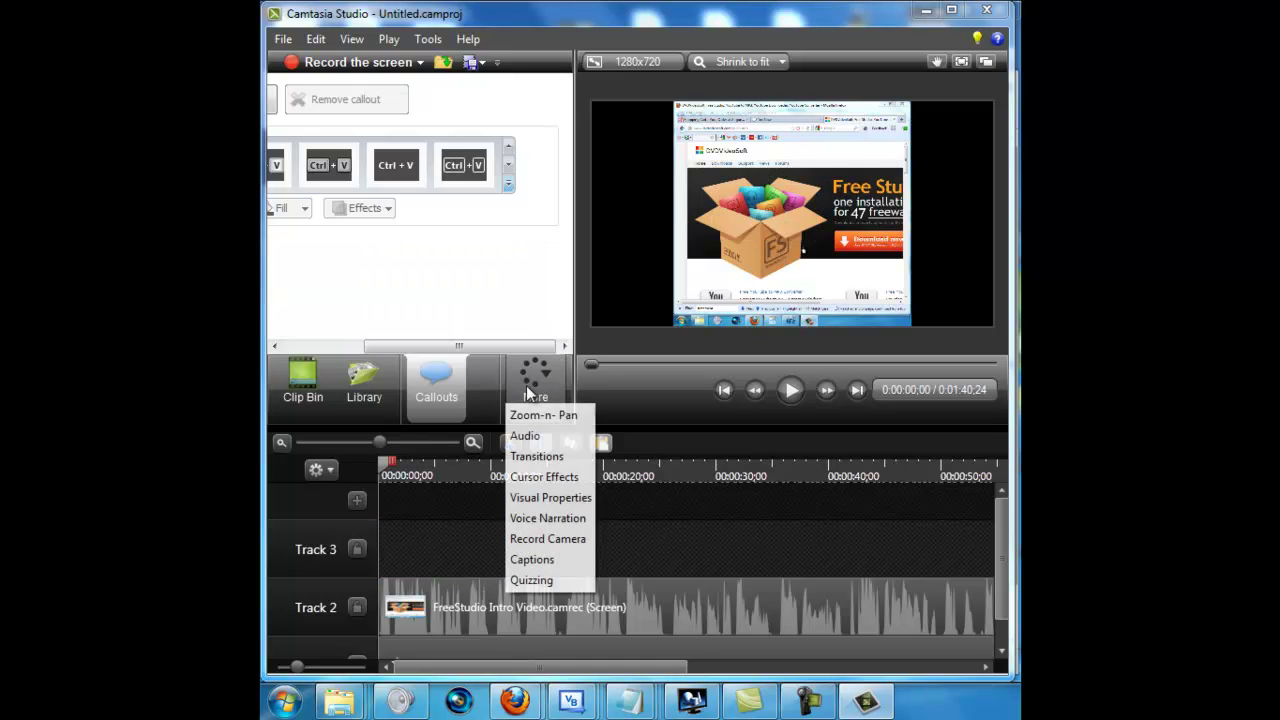
{"action": "left_click", "coordinate": [509, 186]}
{"action": "left_click", "coordinate": [509, 186]}
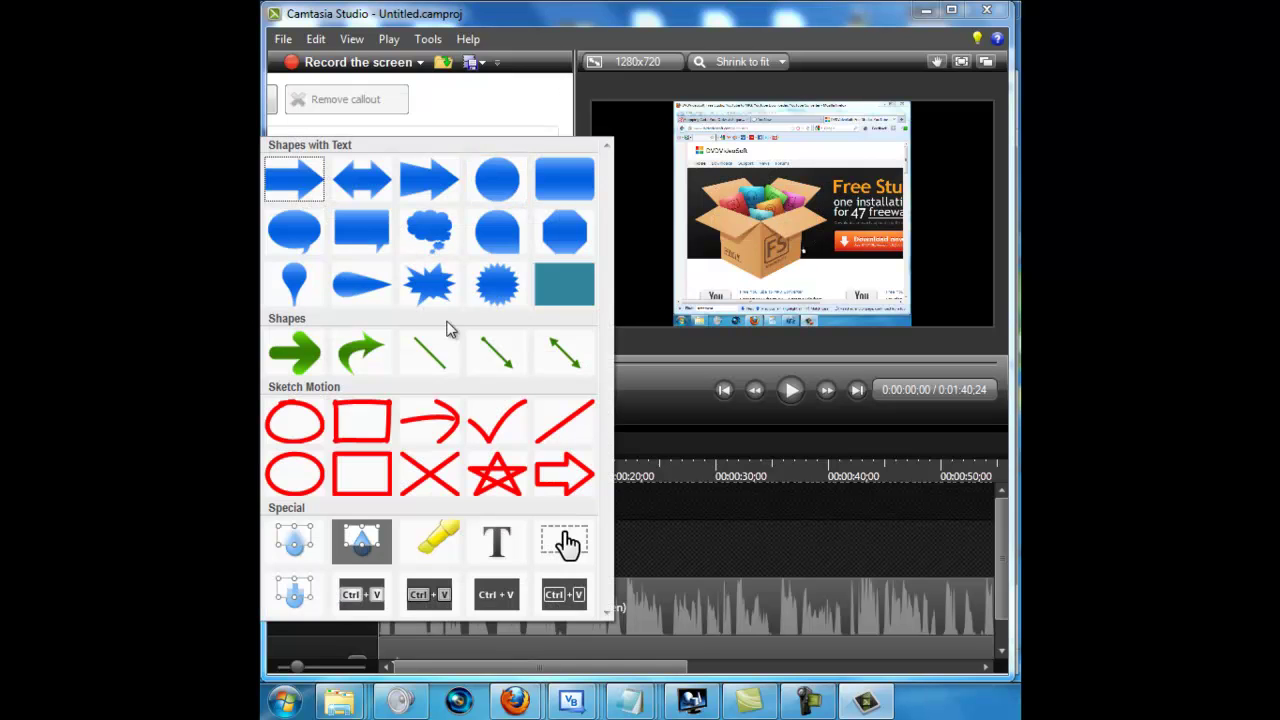
{"action": "left_click", "coordinate": [488, 122]}
Apply a Zoom-n-Pan at the start of the timeline that frames the software box on the web page.
{"action": "left_click", "coordinate": [531, 382]}
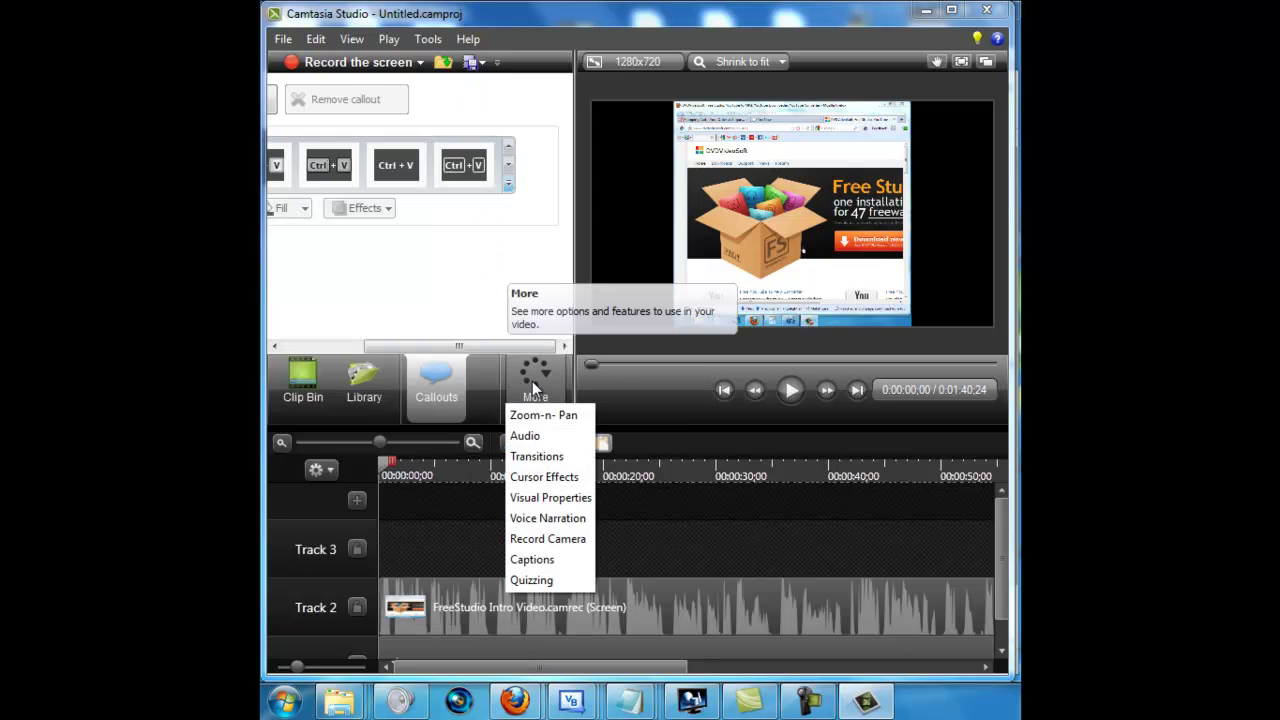
{"action": "left_click", "coordinate": [537, 415]}
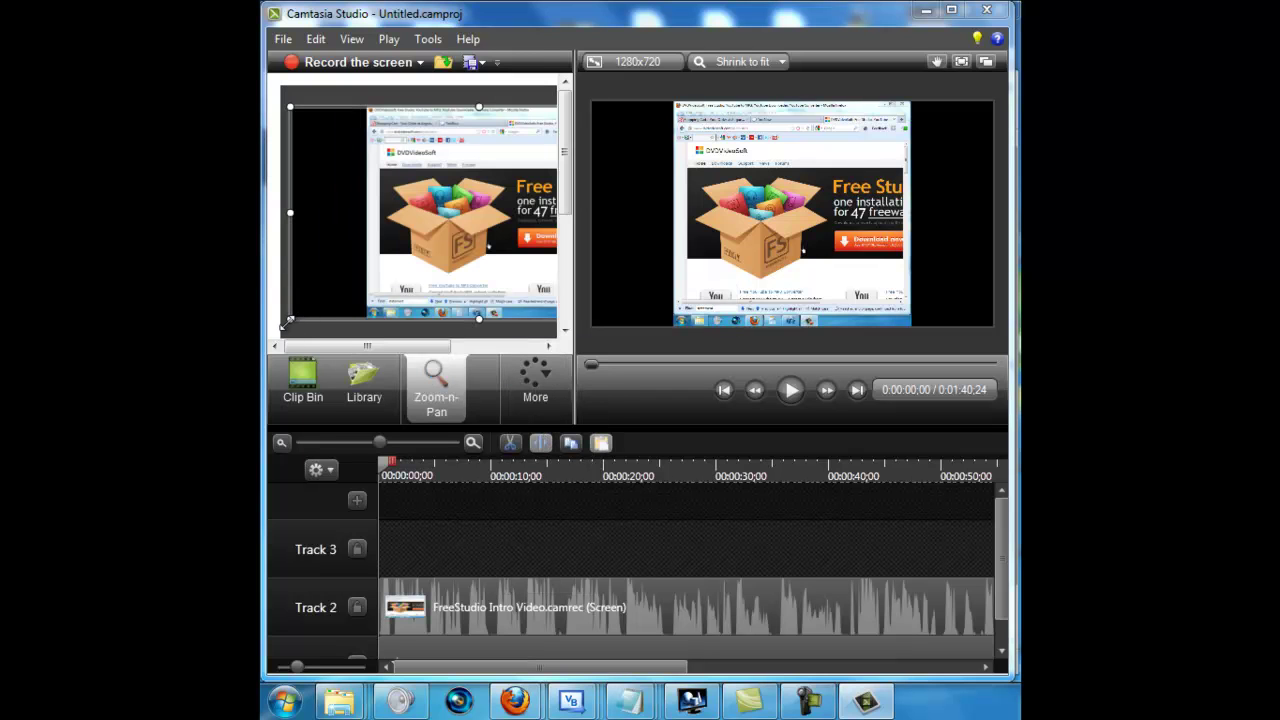
{"action": "left_click_drag", "start_coordinate": [291, 317], "coordinate": [416, 208]}
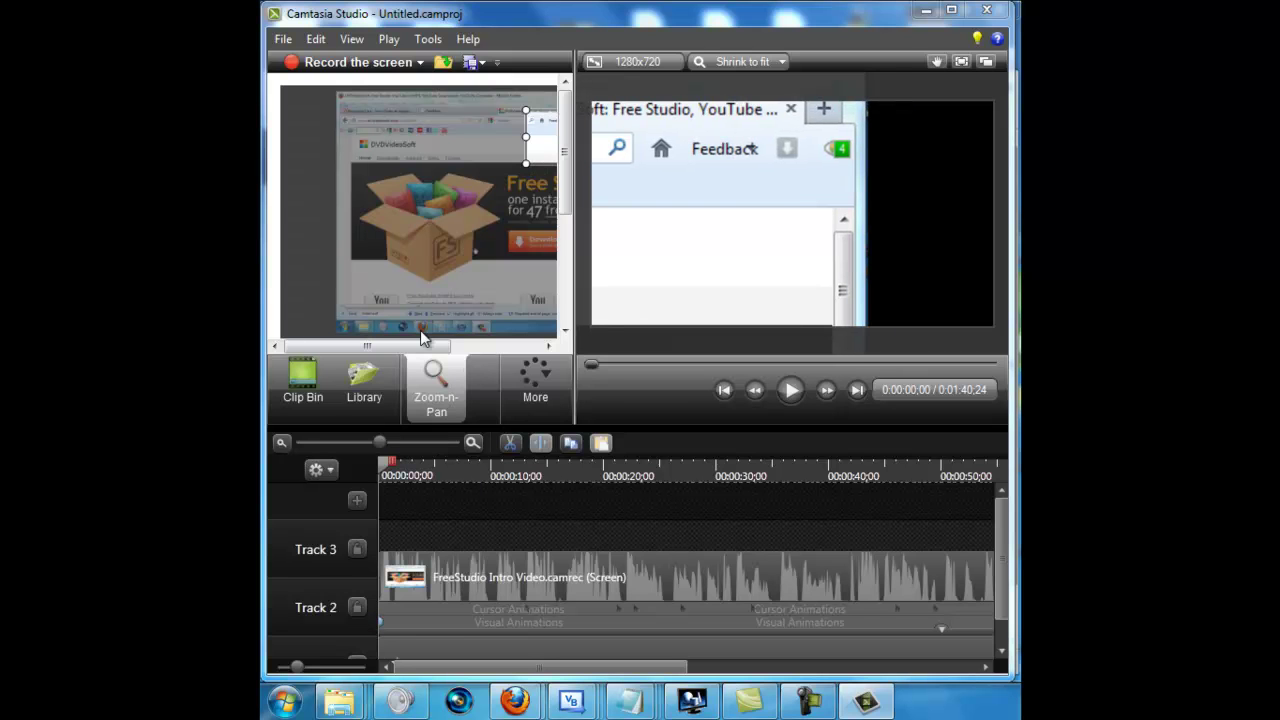
{"action": "left_click_drag", "start_coordinate": [502, 128], "coordinate": [441, 168]}
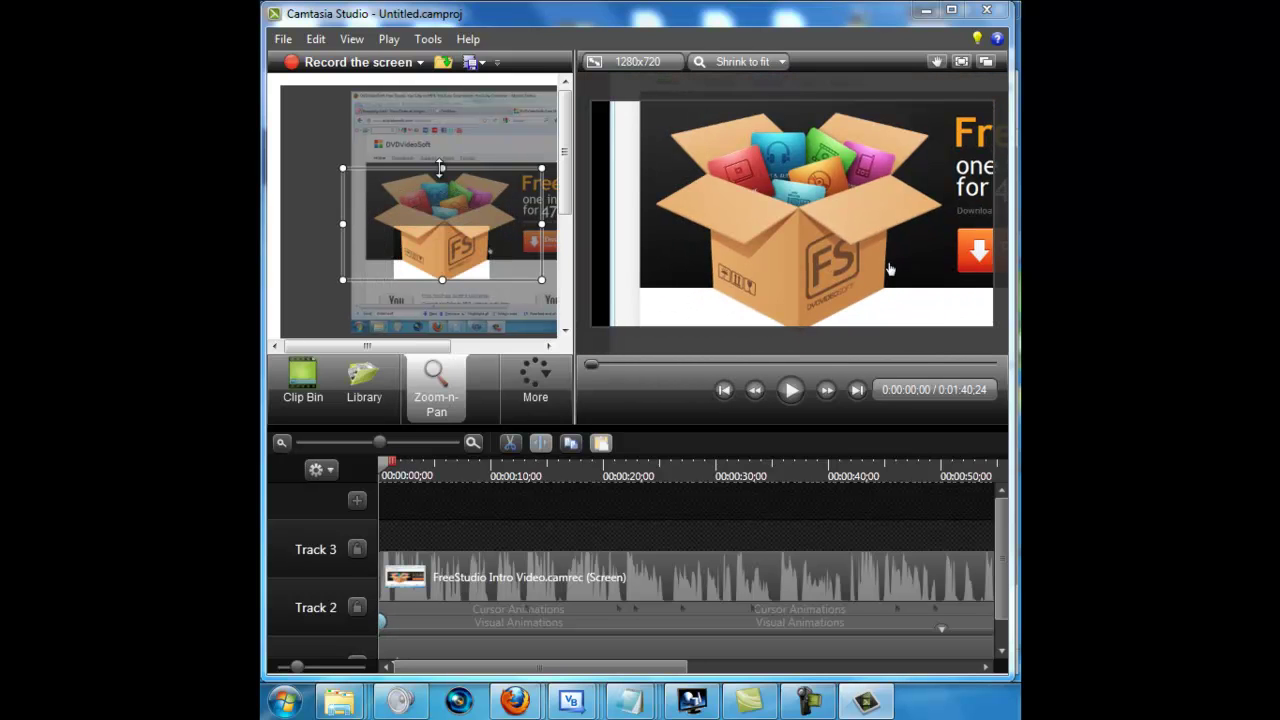
Undo the Zoom-n-Pan on the software box and look over the SmartFocus options.
{"action": "left_click_drag", "start_coordinate": [565, 200], "coordinate": [560, 248]}
{"action": "key", "text": "ctrl+z"}
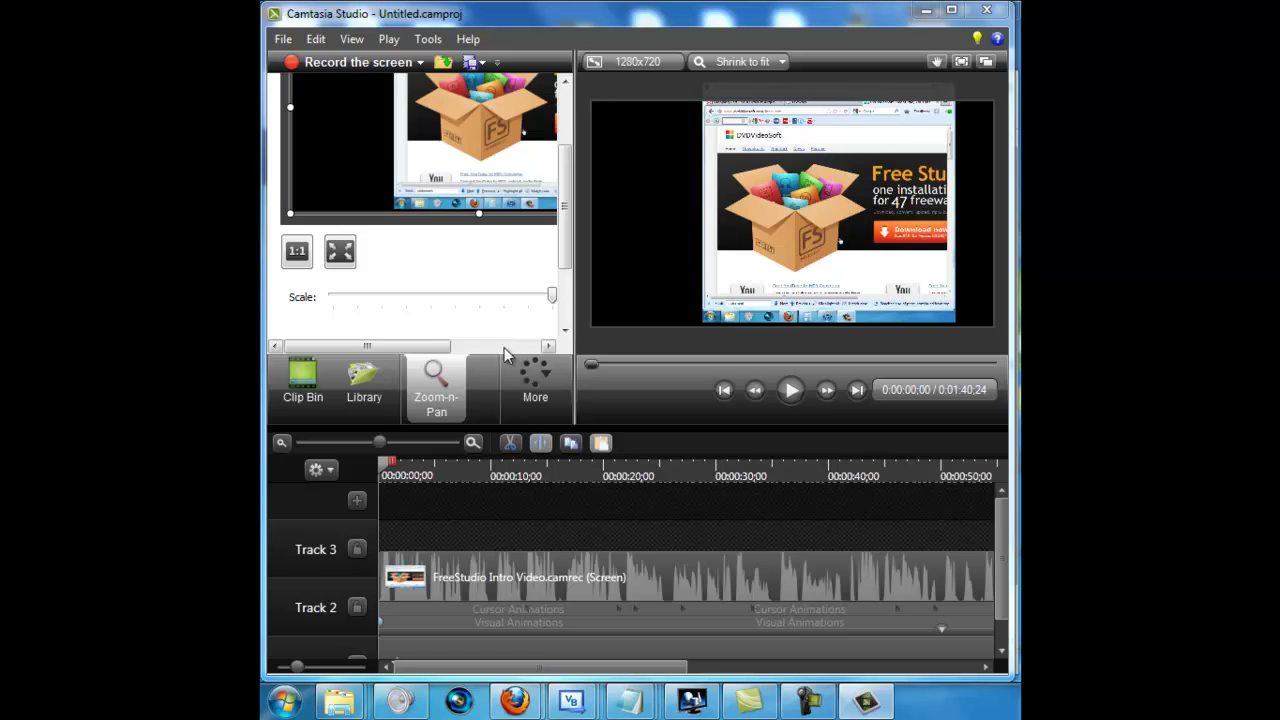
{"action": "left_click_drag", "start_coordinate": [562, 260], "coordinate": [566, 318]}
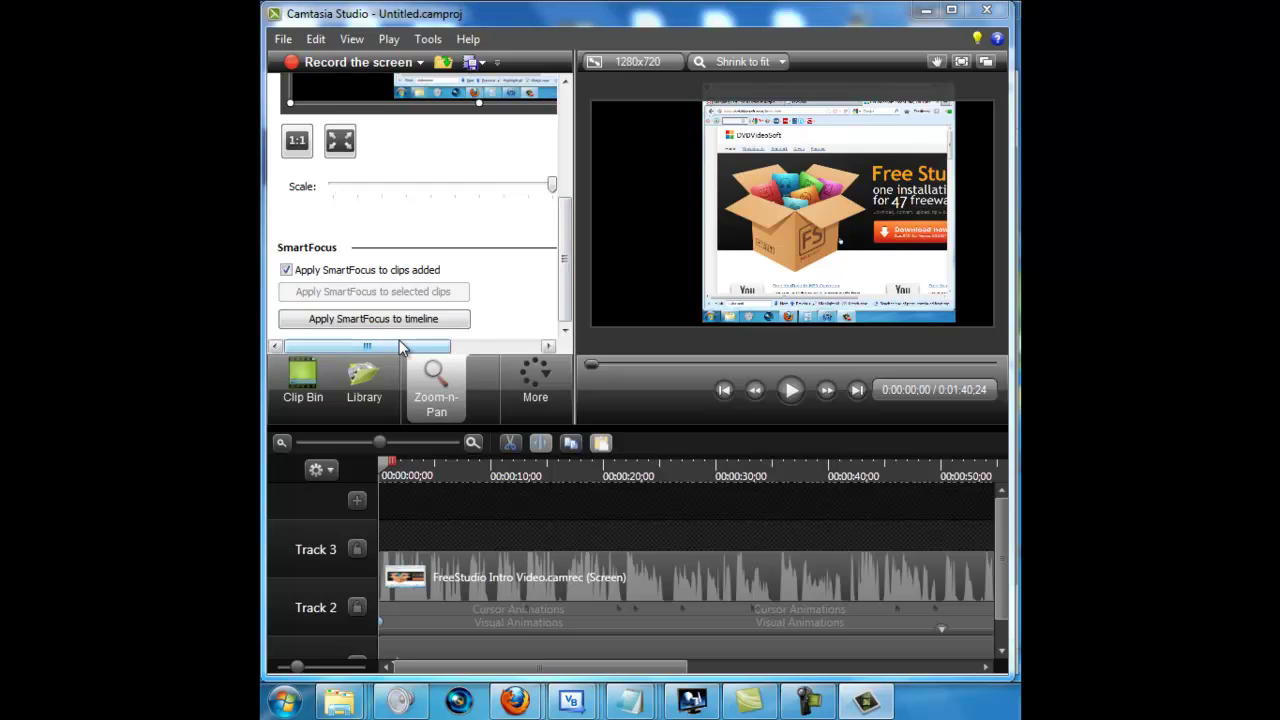
{"action": "left_click_drag", "start_coordinate": [424, 346], "coordinate": [559, 336]}
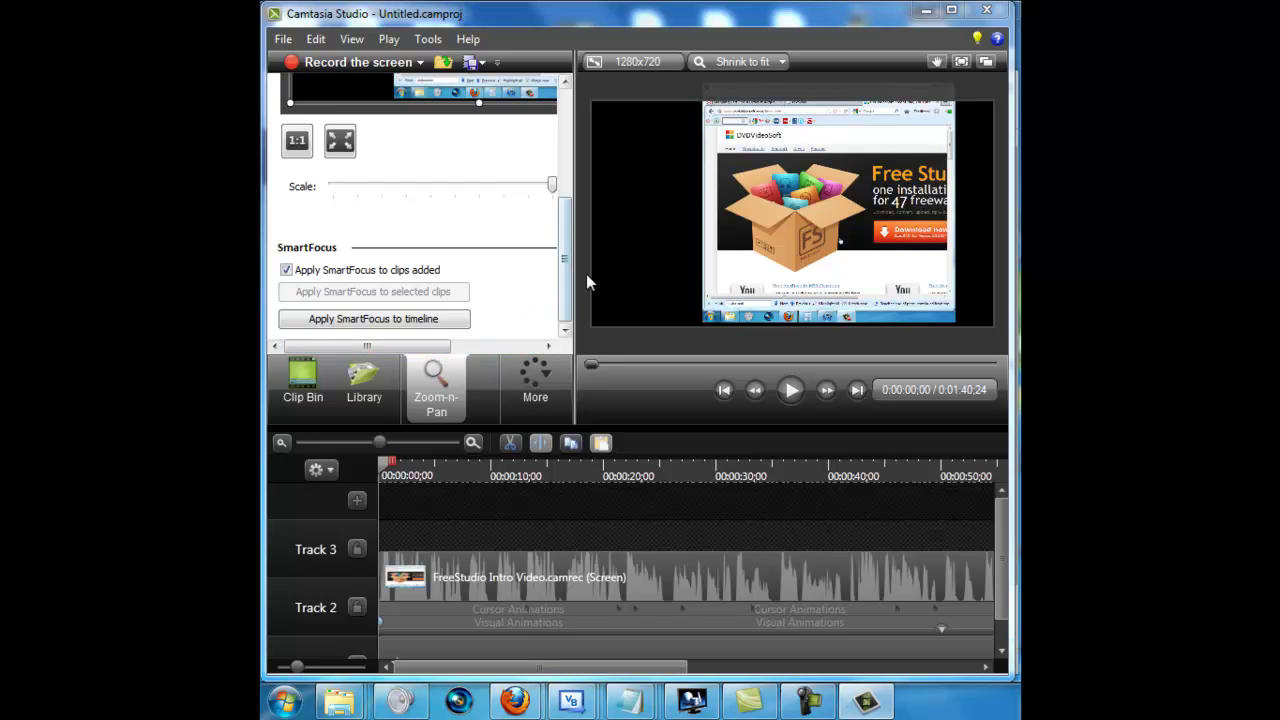
{"action": "left_click_drag", "start_coordinate": [566, 266], "coordinate": [556, 95]}
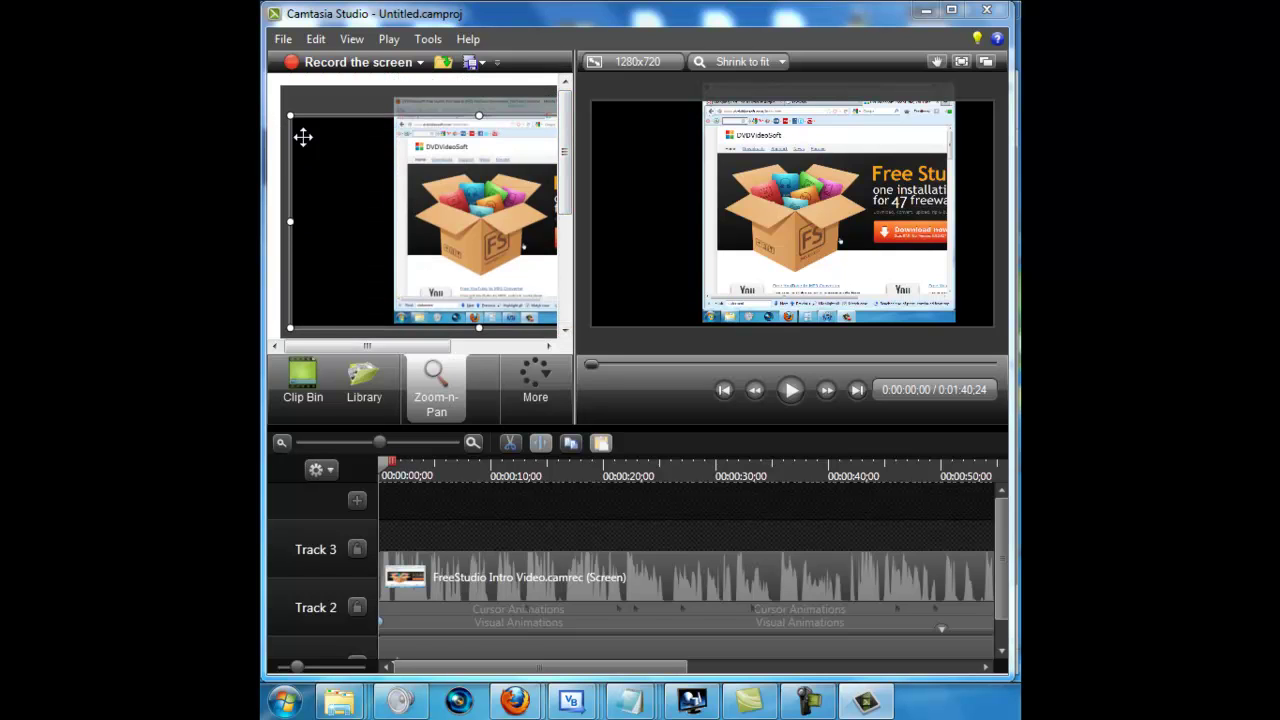
Shrink and position the Zoom-n-Pan frame around the software box at the start of the timeline.
{"action": "left_click_drag", "start_coordinate": [289, 113], "coordinate": [467, 201]}
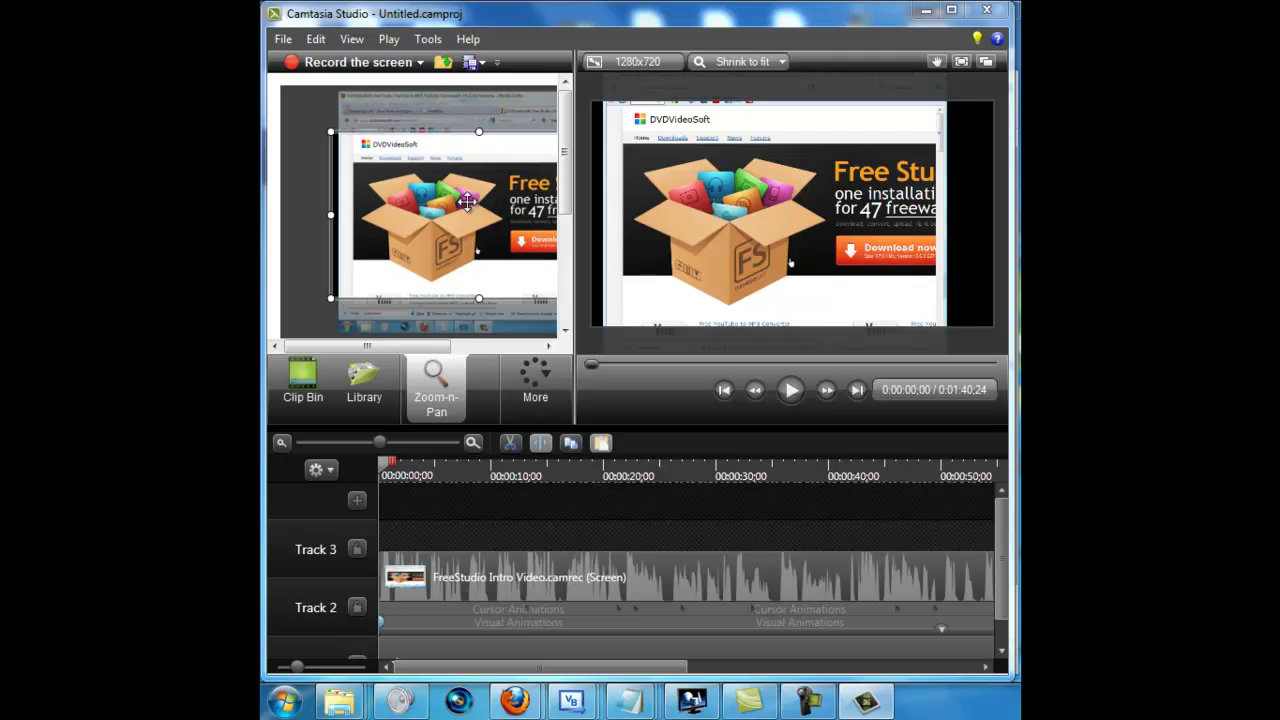
{"action": "left_click_drag", "start_coordinate": [480, 133], "coordinate": [481, 160]}
{"action": "mouse_move", "coordinate": [466, 236]}
{"action": "left_mouse_down"}
{"action": "mouse_move", "coordinate": [430, 238]}
{"action": "mouse_move", "coordinate": [449, 238]}
{"action": "left_mouse_up"}
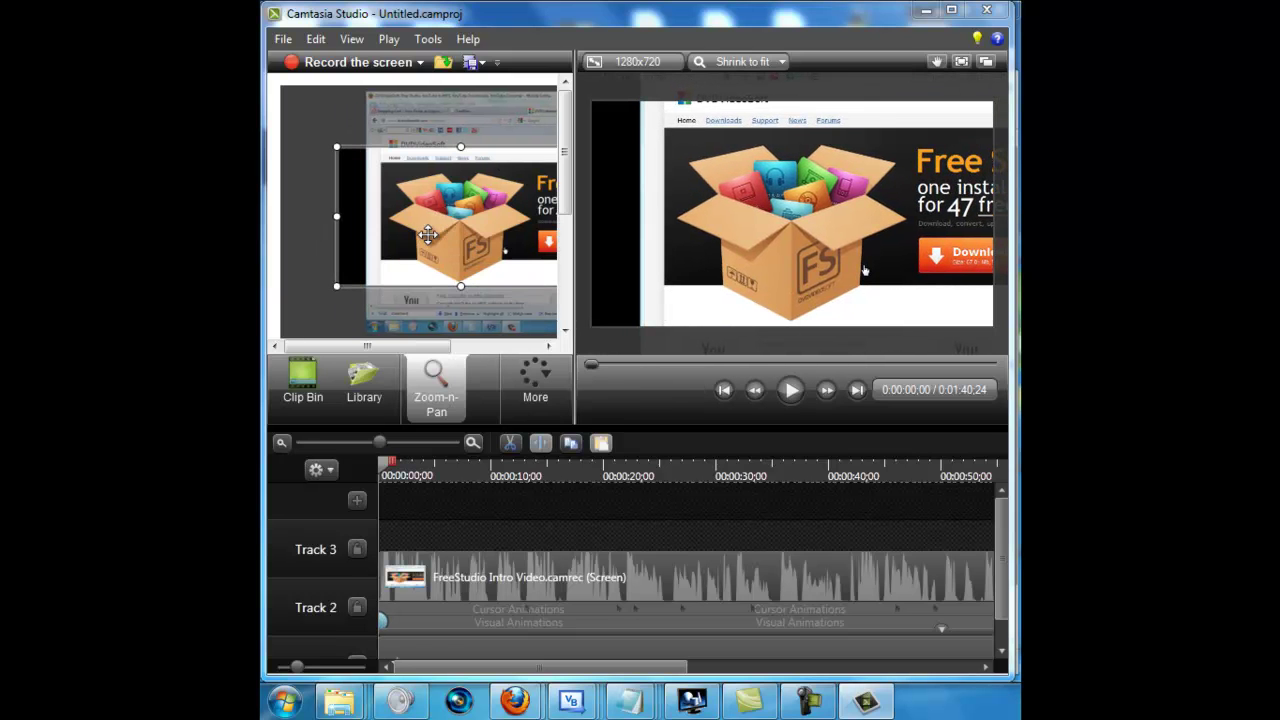
Open the collection of transitions.
{"action": "left_click", "coordinate": [538, 398]}
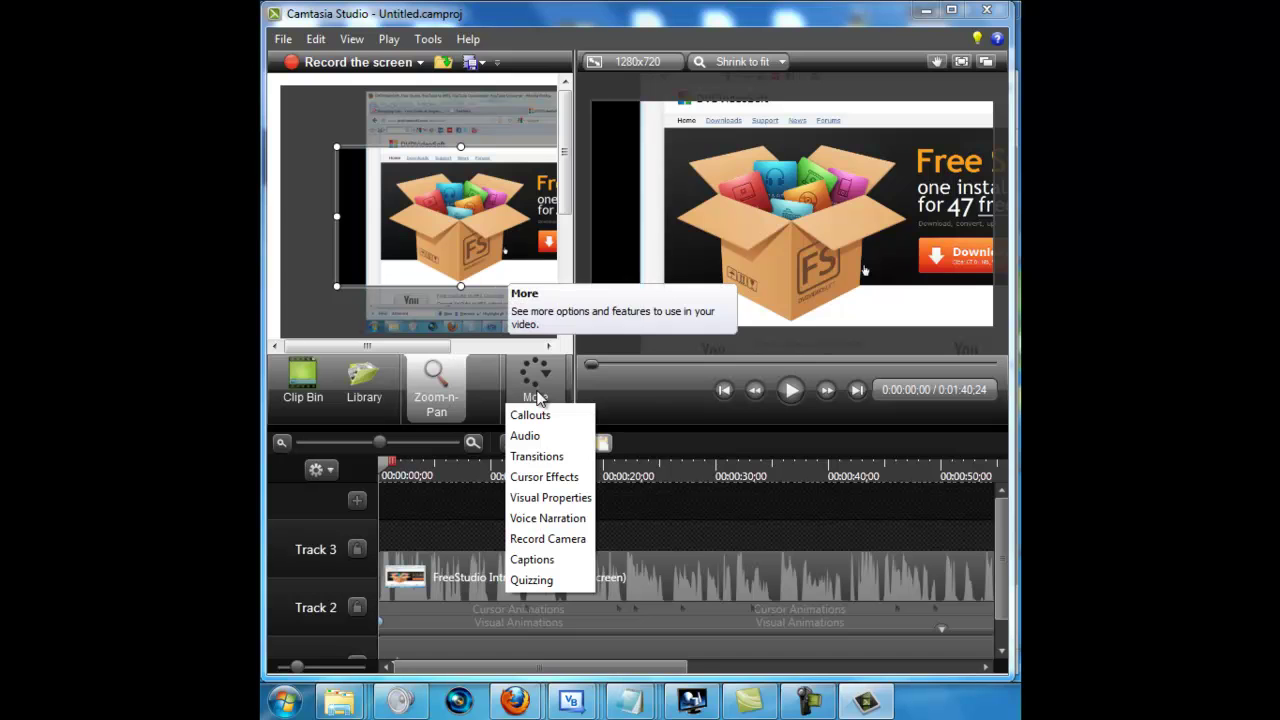
{"action": "left_click", "coordinate": [550, 457]}
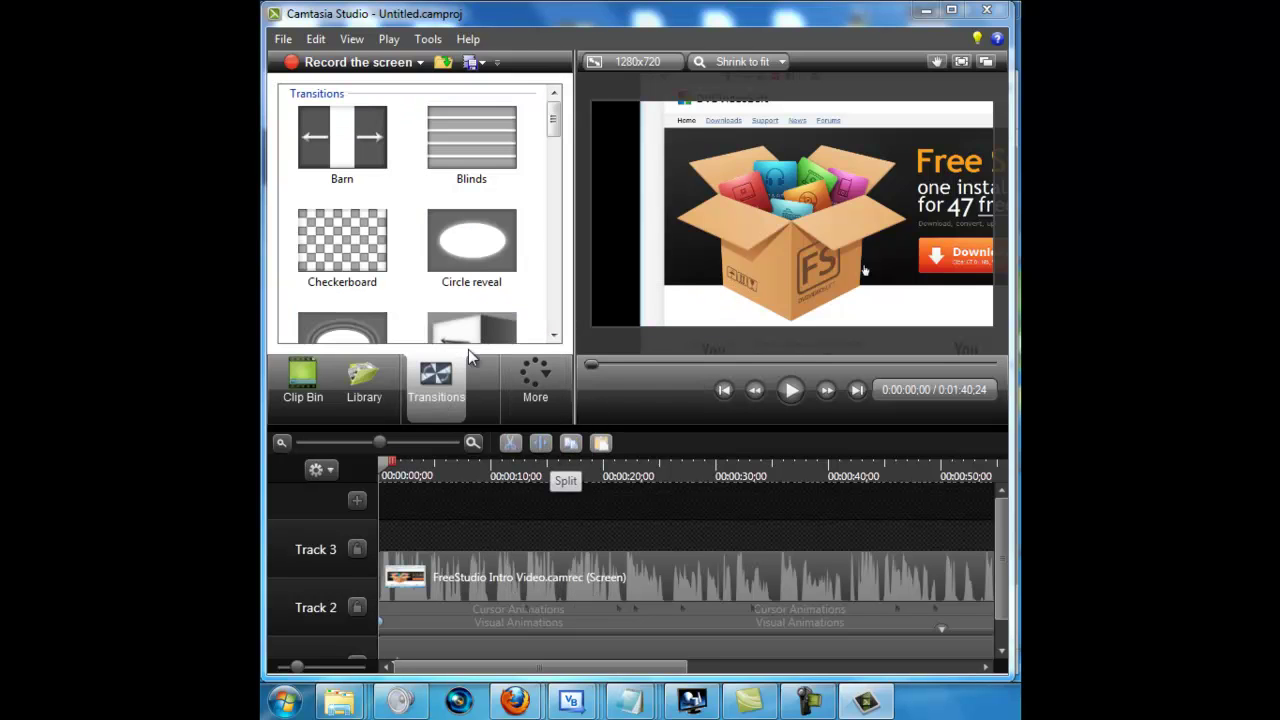
{"action": "left_click", "coordinate": [540, 375]}
{"action": "left_click", "coordinate": [655, 498]}
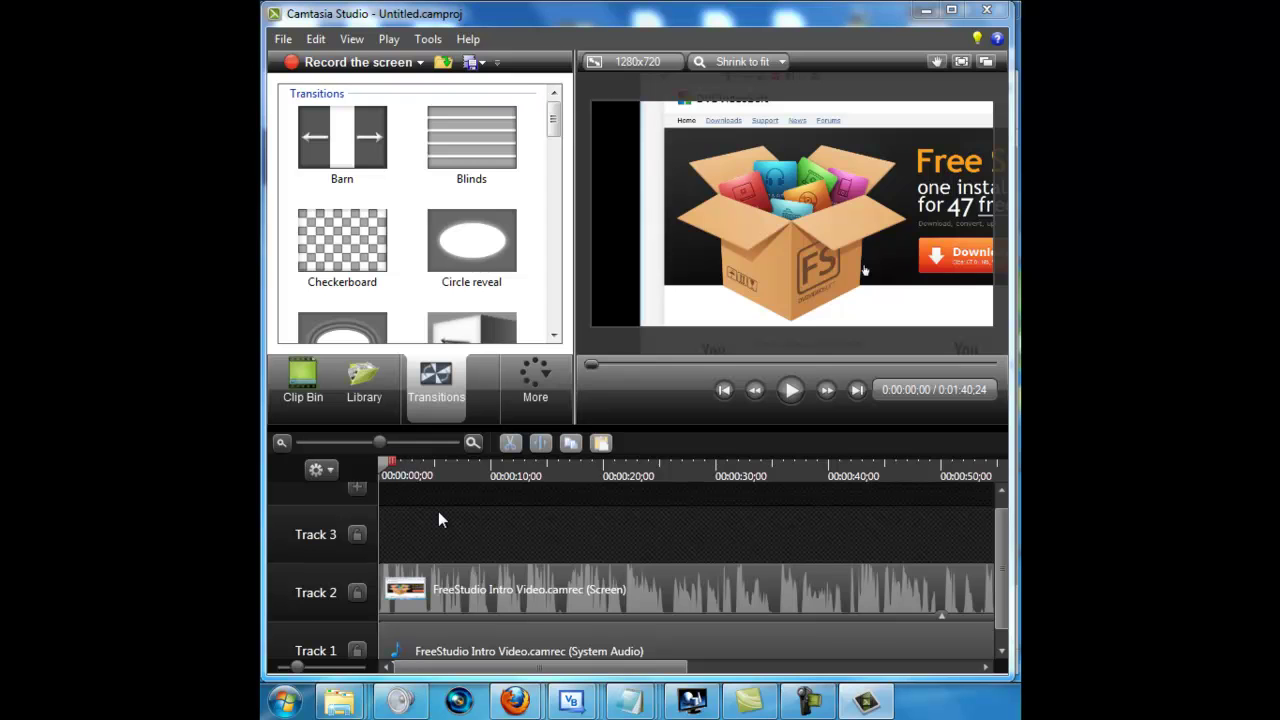
Cut the recording from the start to 0:00:12;28 and paste that piece back at the timeline's beginning on separate tracks.
{"action": "scroll", "coordinate": [438, 518], "scroll_direction": "right", "scroll_amount": 1}
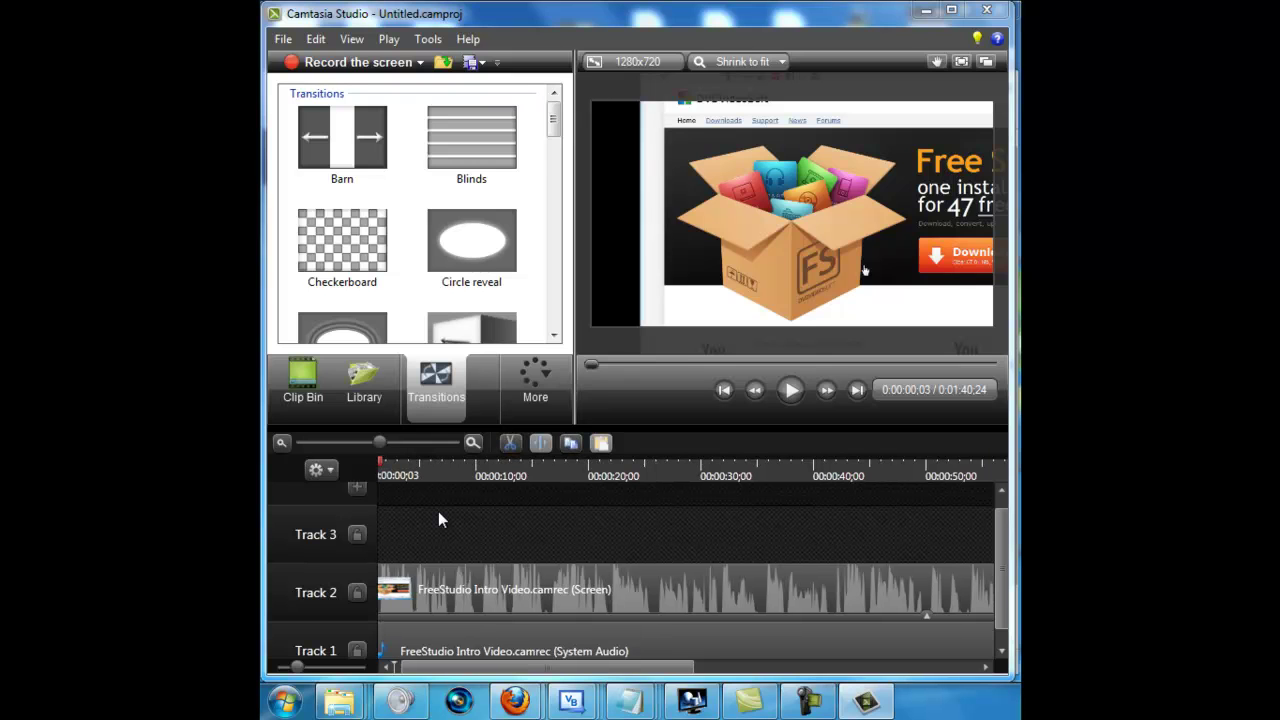
{"action": "left_click_drag", "start_coordinate": [583, 666], "coordinate": [465, 647]}
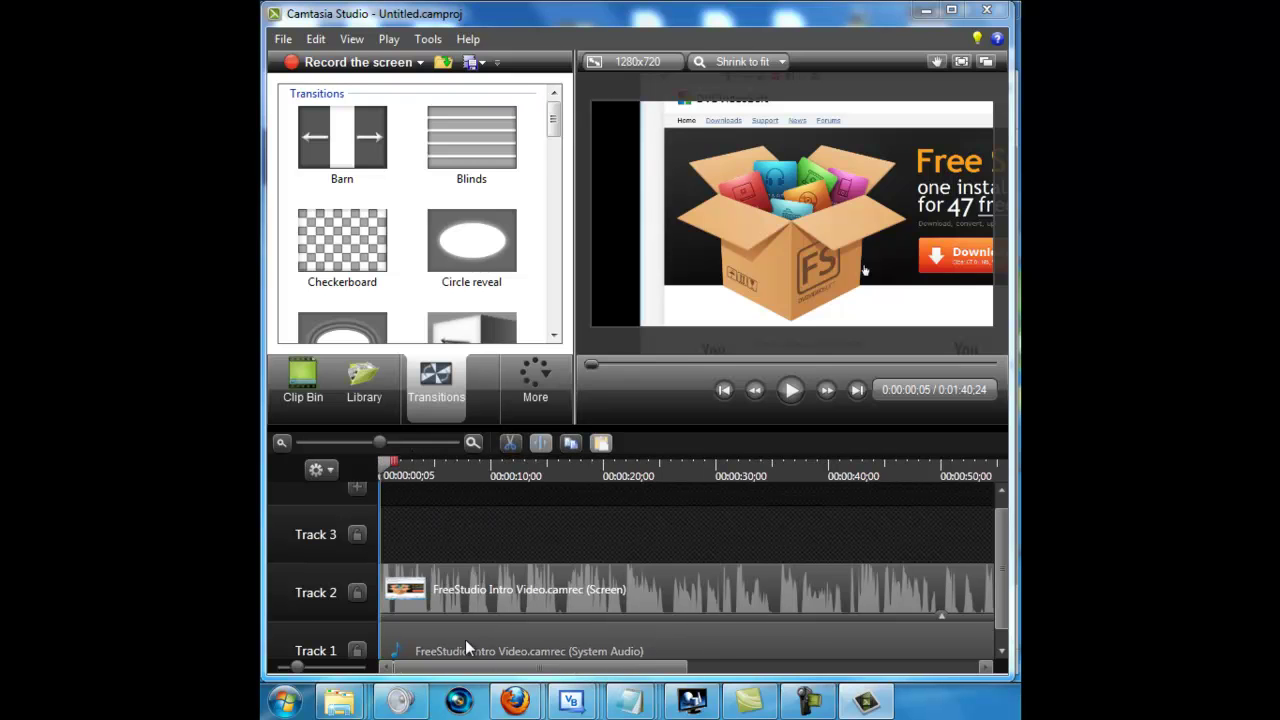
{"action": "left_click_drag", "start_coordinate": [393, 466], "coordinate": [568, 472]}
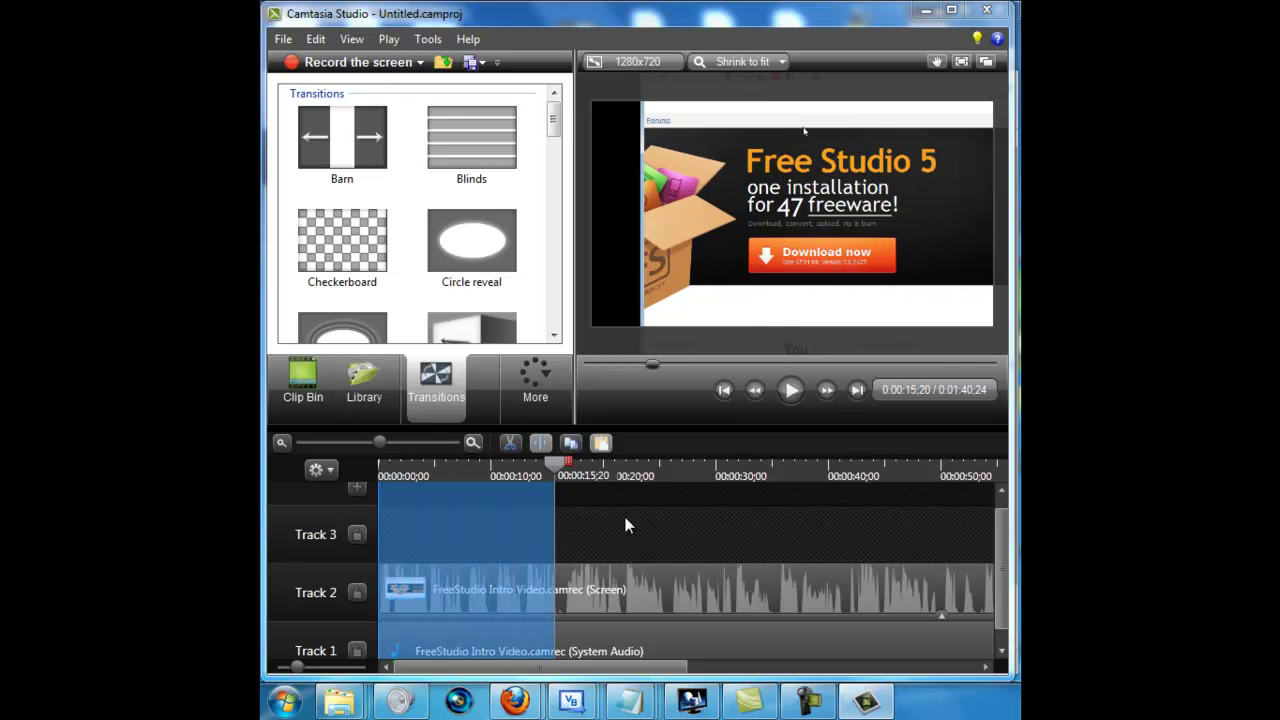
{"action": "scroll", "coordinate": [643, 537], "scroll_direction": "up", "scroll_amount": 1}
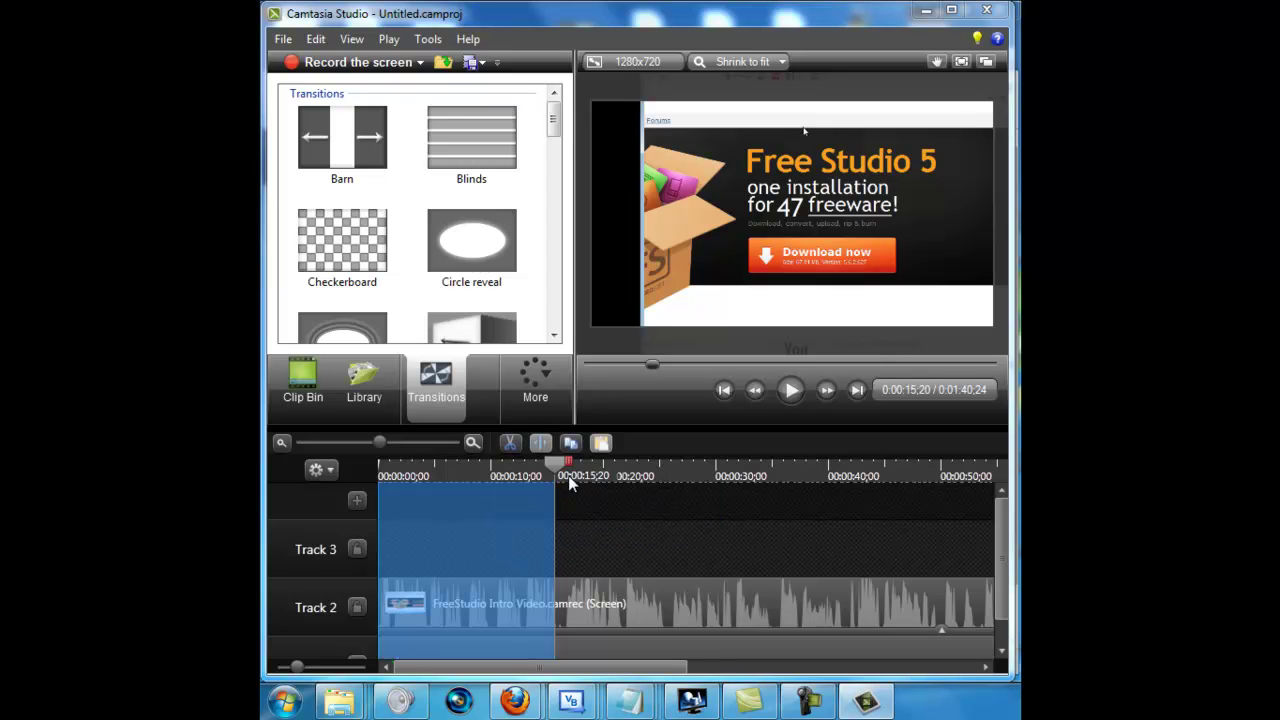
{"action": "mouse_move", "coordinate": [546, 466]}
{"action": "left_mouse_down"}
{"action": "mouse_move", "coordinate": [573, 477]}
{"action": "mouse_move", "coordinate": [537, 474]}
{"action": "left_mouse_up"}
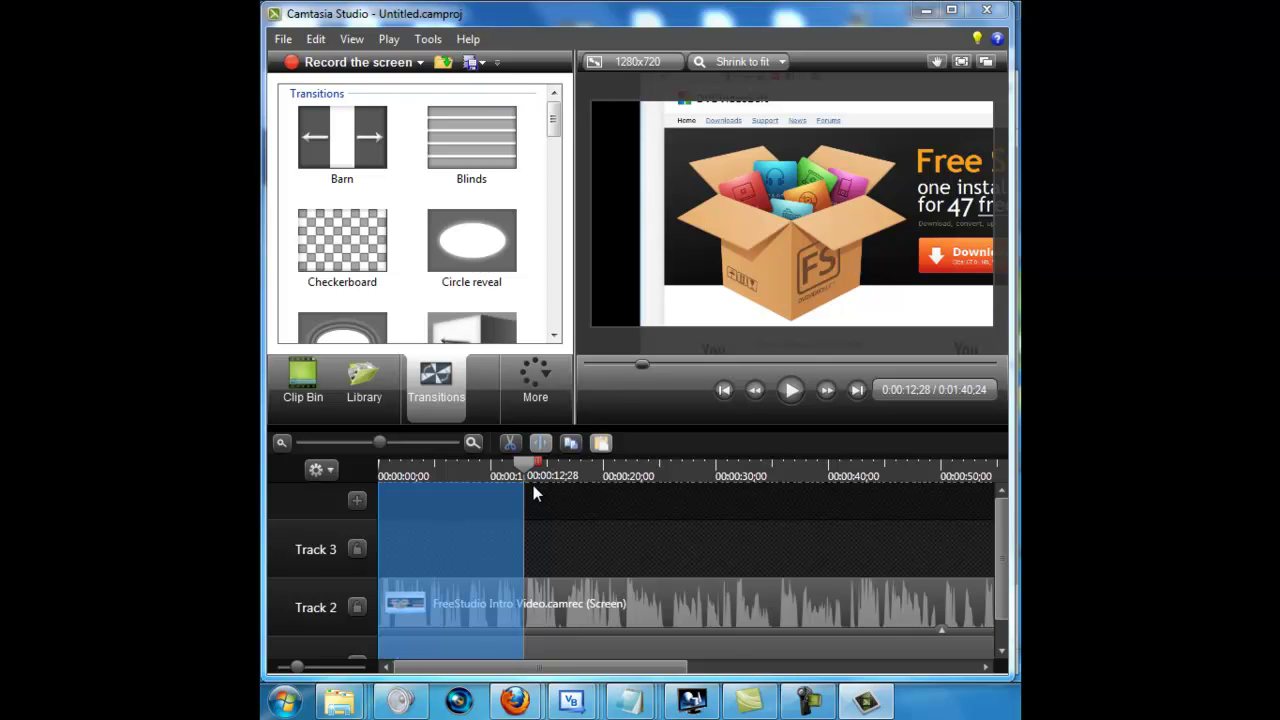
{"action": "key", "text": "ctrl+x"}
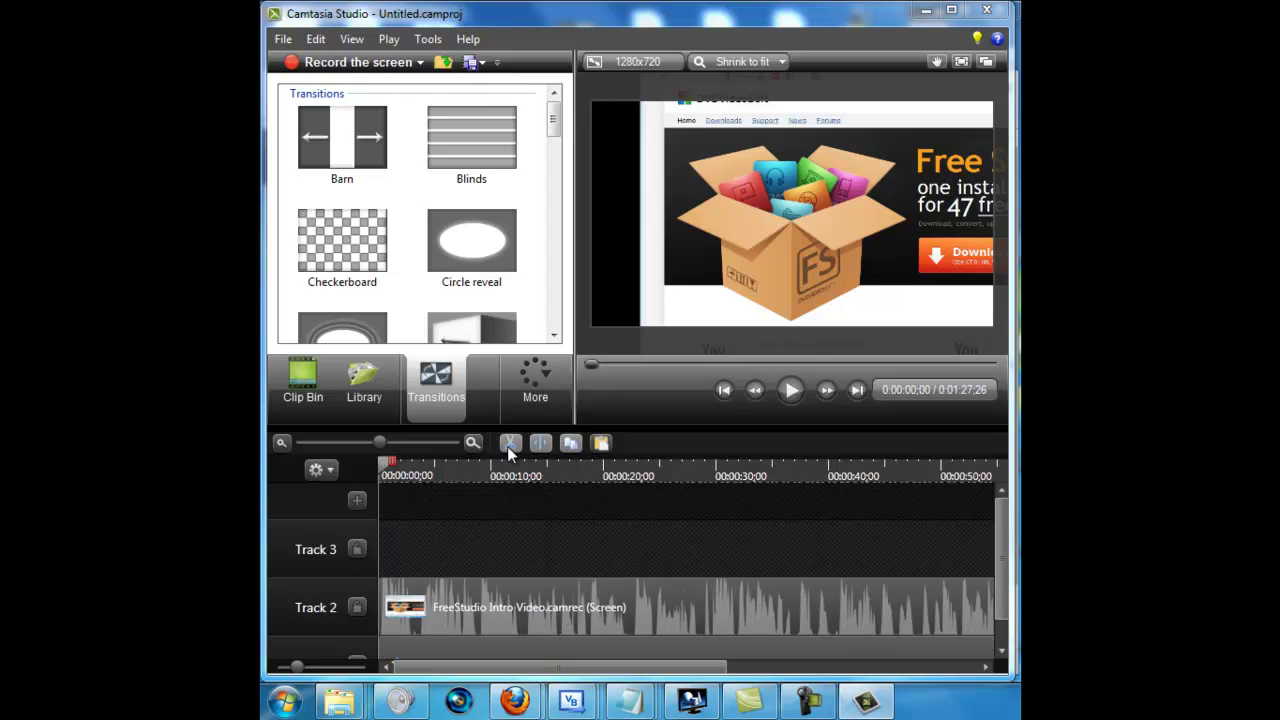
{"action": "key", "text": "ctrl+v"}
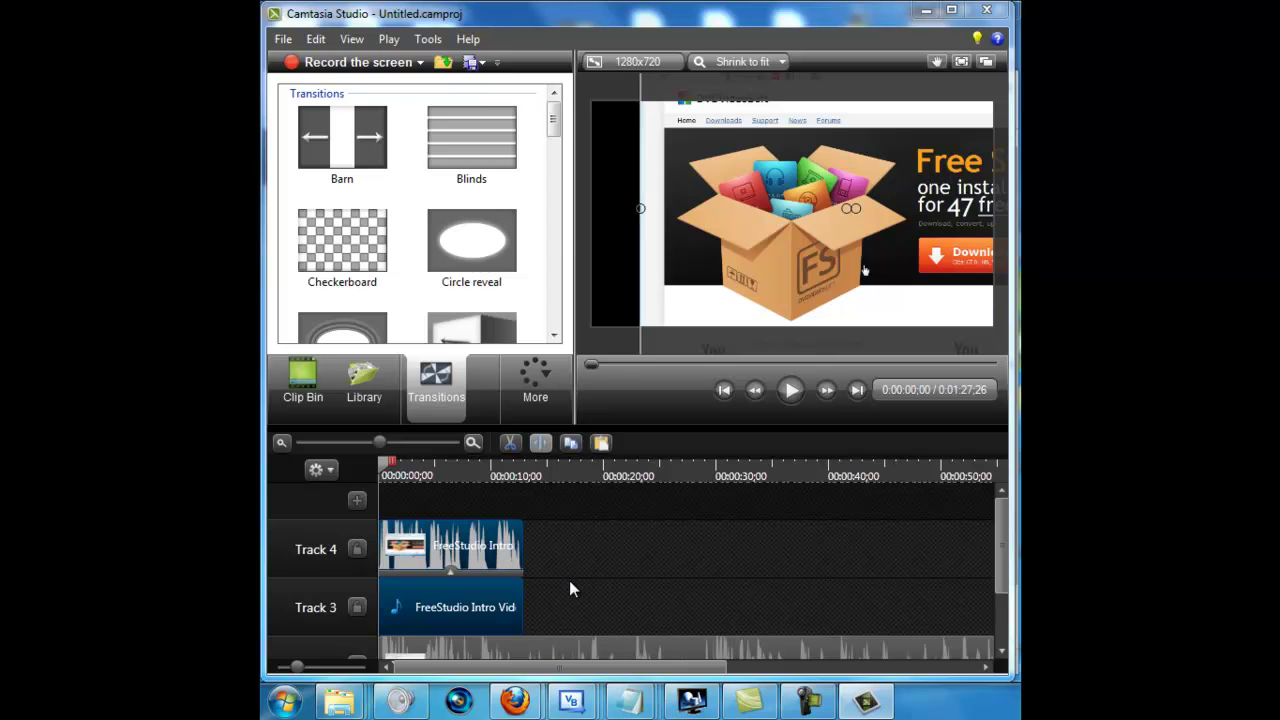
Move the remaining screen clip to Track 4 and its system audio to Track 3, directly after the pasted pieces.
{"action": "left_click", "coordinate": [513, 648]}
{"action": "left_click_drag", "start_coordinate": [513, 650], "coordinate": [593, 583]}
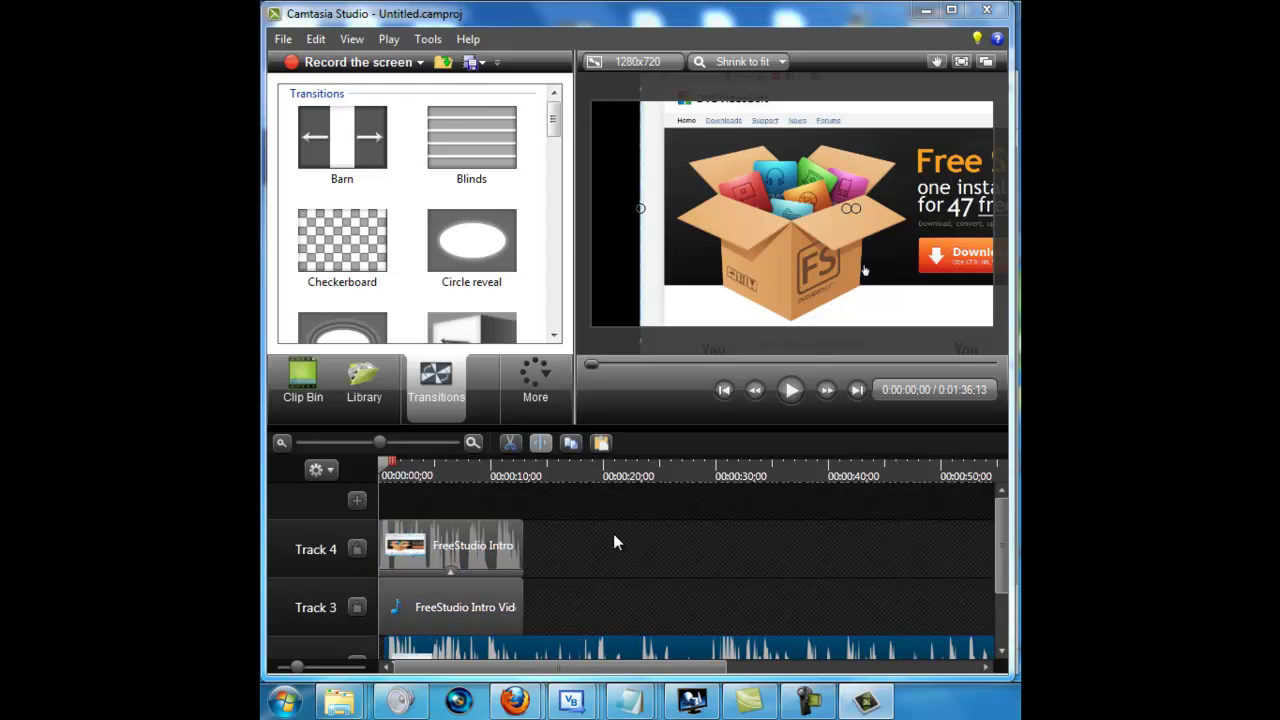
{"action": "left_click_drag", "start_coordinate": [576, 529], "coordinate": [583, 560]}
{"action": "left_click", "coordinate": [612, 545]}
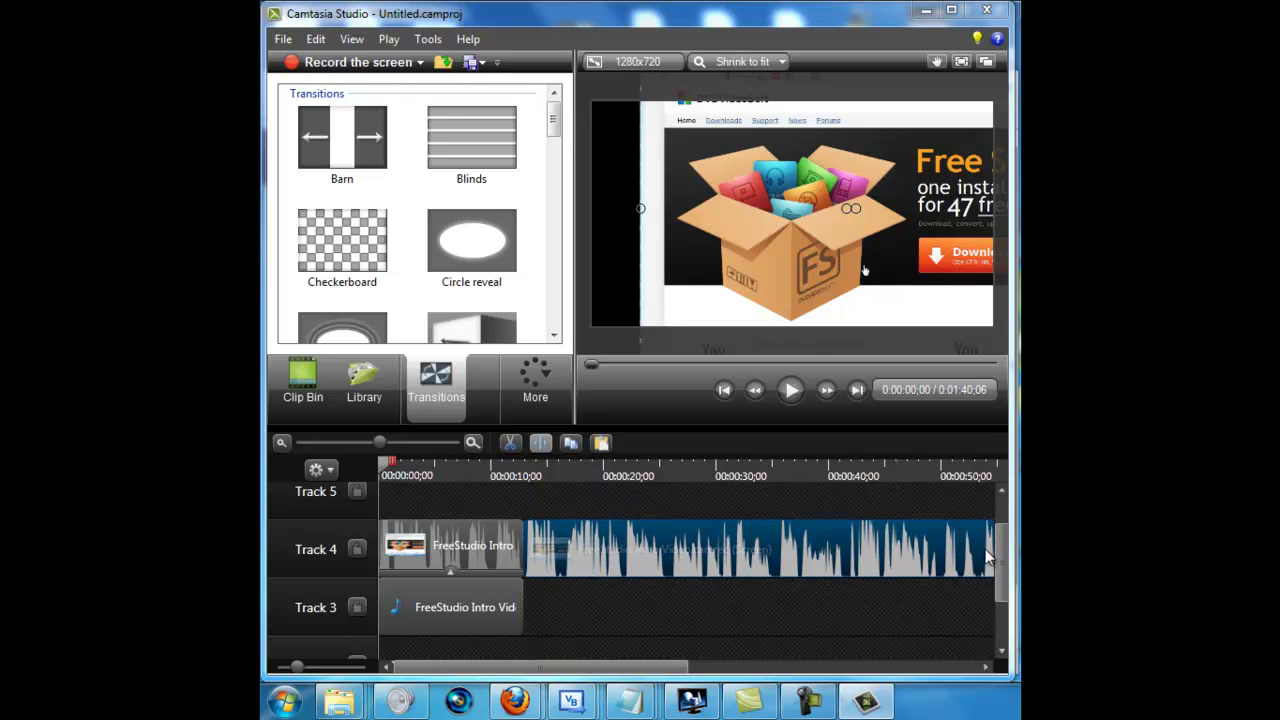
{"action": "left_click_drag", "start_coordinate": [1001, 575], "coordinate": [1000, 645]}
{"action": "left_click_drag", "start_coordinate": [537, 657], "coordinate": [597, 606]}
{"action": "left_click_drag", "start_coordinate": [599, 517], "coordinate": [629, 479]}
{"action": "left_click_drag", "start_coordinate": [533, 600], "coordinate": [543, 508]}
{"action": "left_click_drag", "start_coordinate": [1006, 585], "coordinate": [983, 493]}
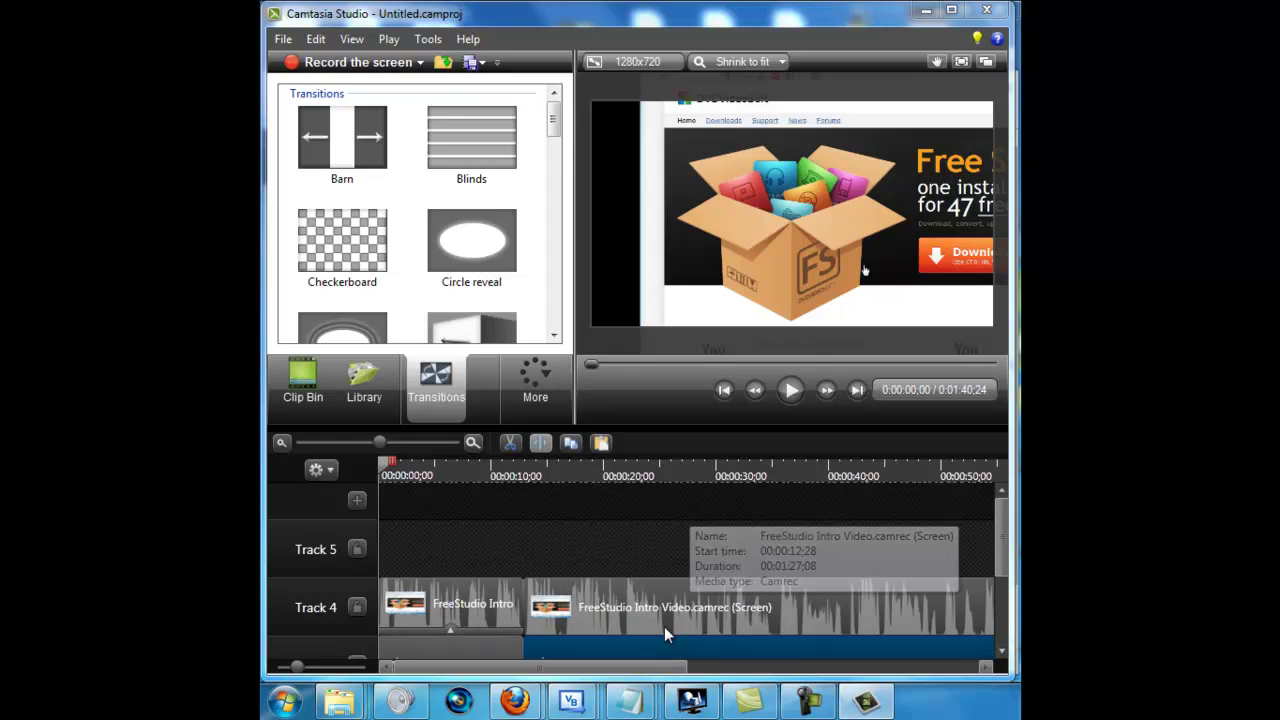
Add a Cube rotate transition between the two screen clips on Track 4.
{"action": "left_click", "coordinate": [529, 393]}
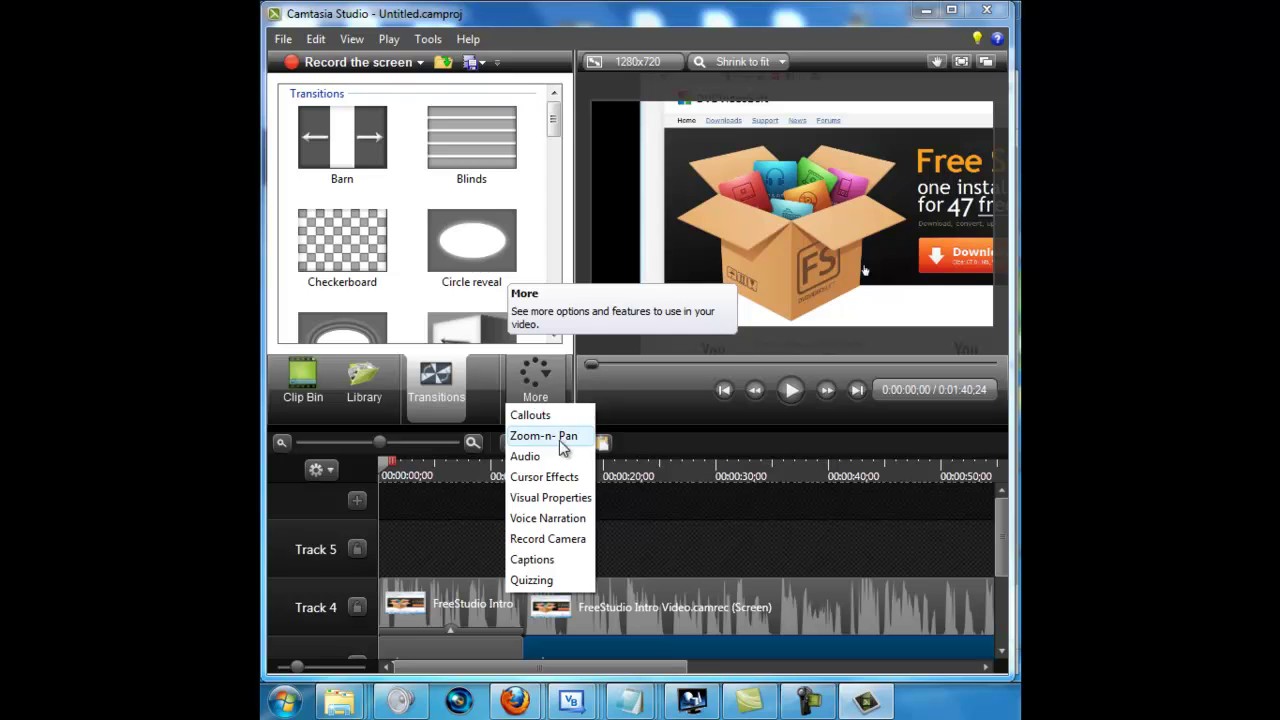
{"action": "left_click", "coordinate": [429, 391]}
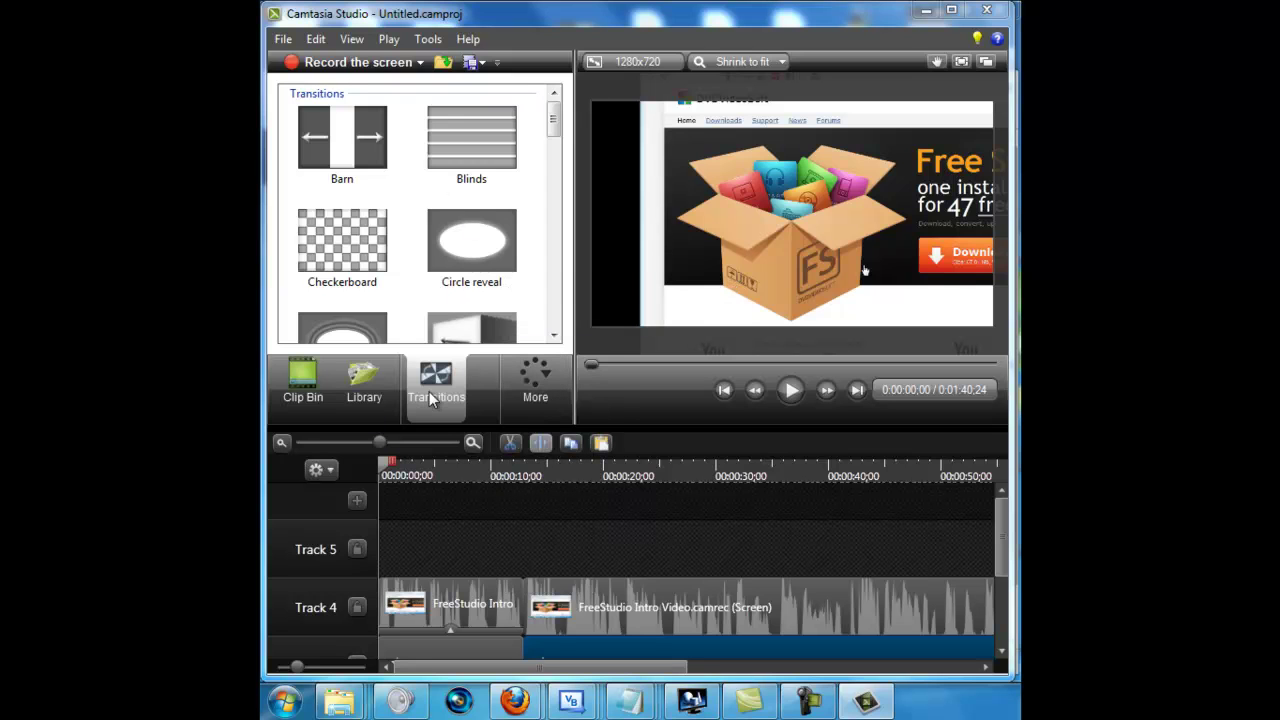
{"action": "left_click", "coordinate": [462, 155]}
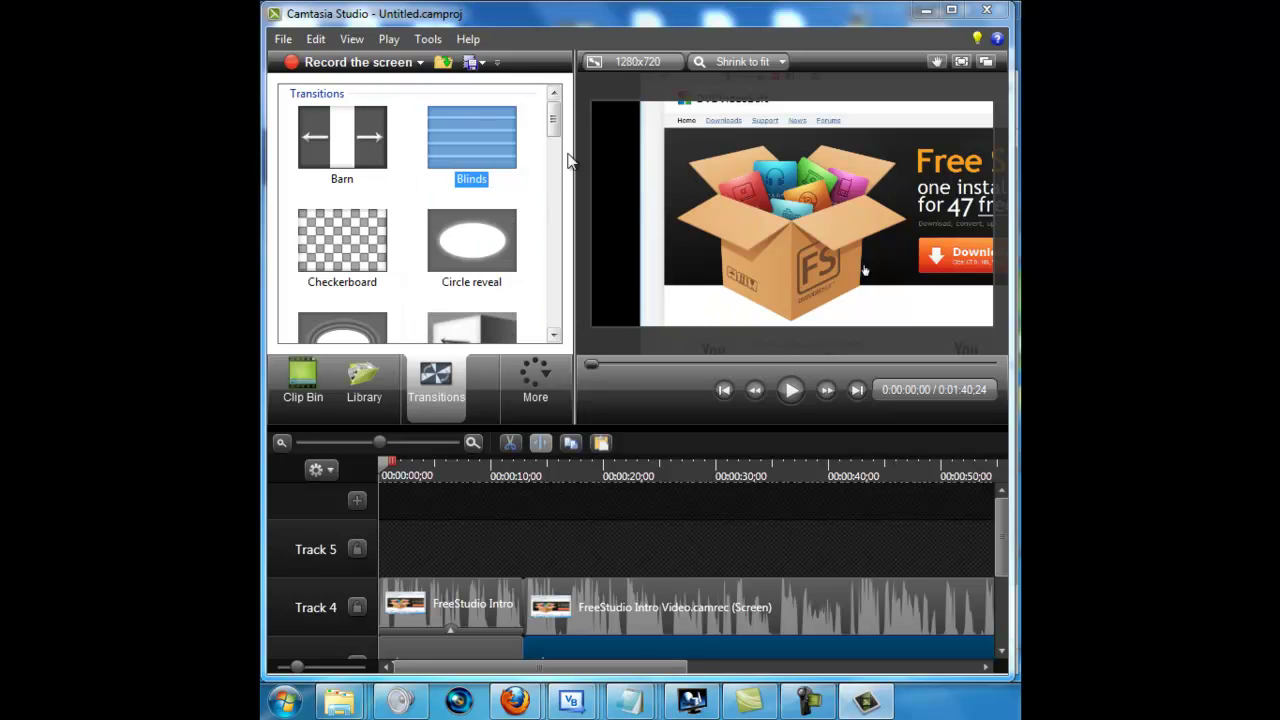
{"action": "left_click", "coordinate": [466, 314]}
{"action": "left_click_drag", "start_coordinate": [469, 322], "coordinate": [537, 643]}
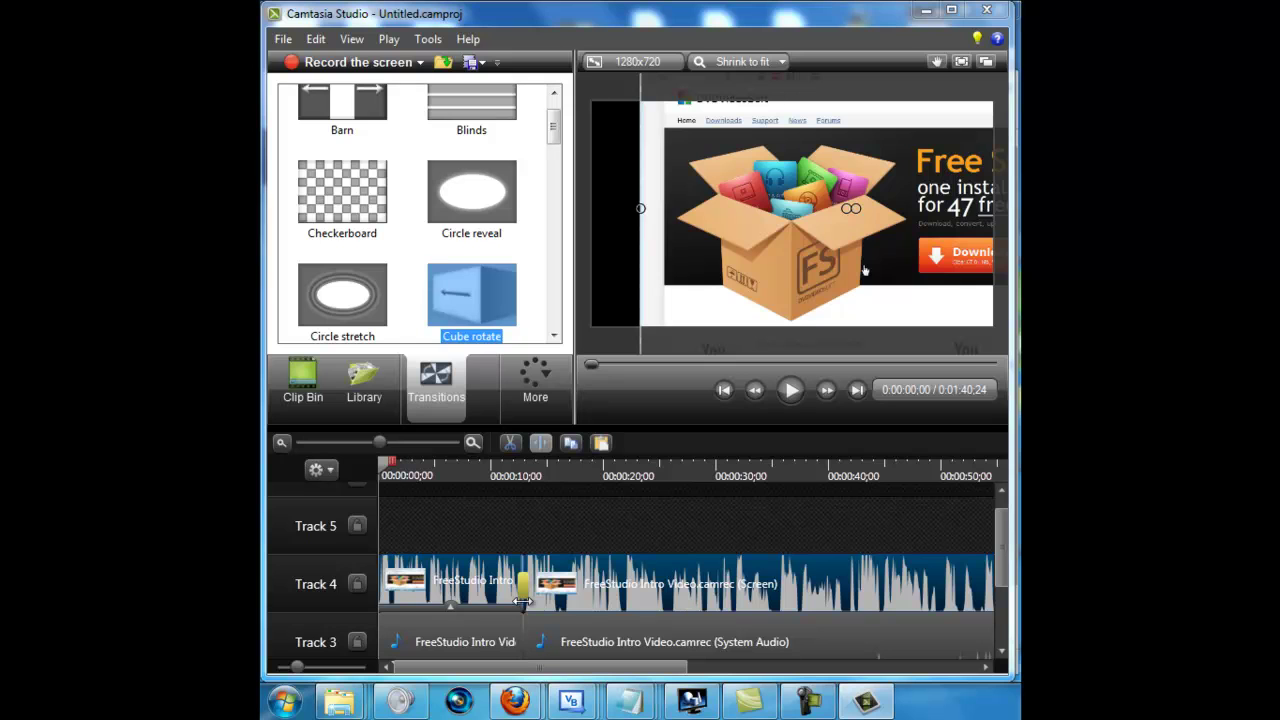
{"action": "left_click", "coordinate": [518, 515]}
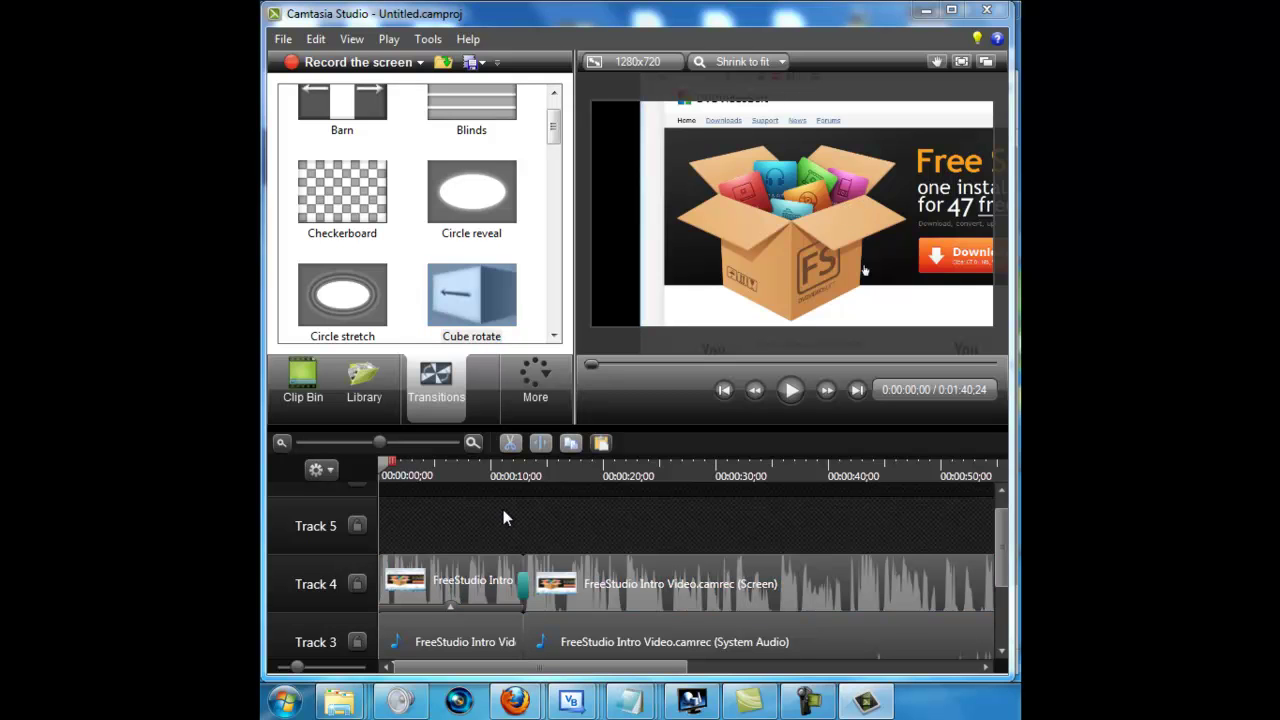
Play the timeline from just before the join between the two clips to preview the Cube rotate transition.
{"action": "left_click_drag", "start_coordinate": [425, 468], "coordinate": [506, 478]}
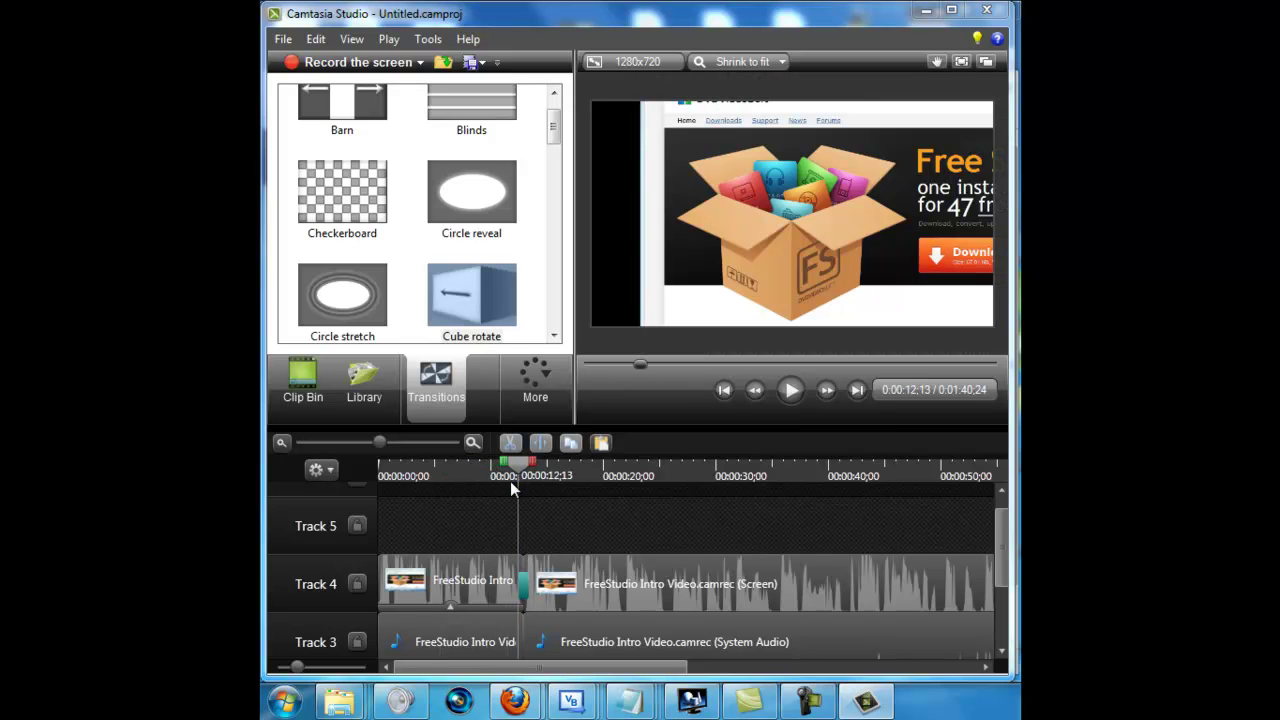
{"action": "left_click", "coordinate": [791, 391]}
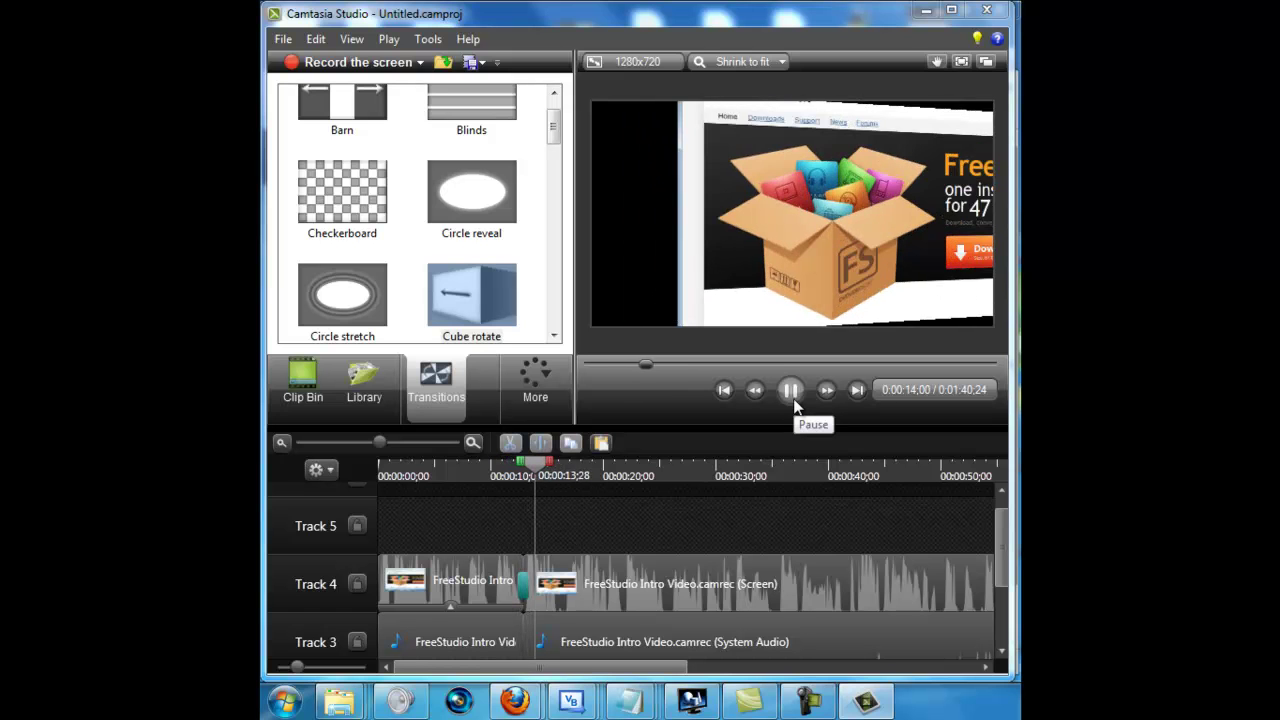
{"action": "left_click", "coordinate": [793, 398]}
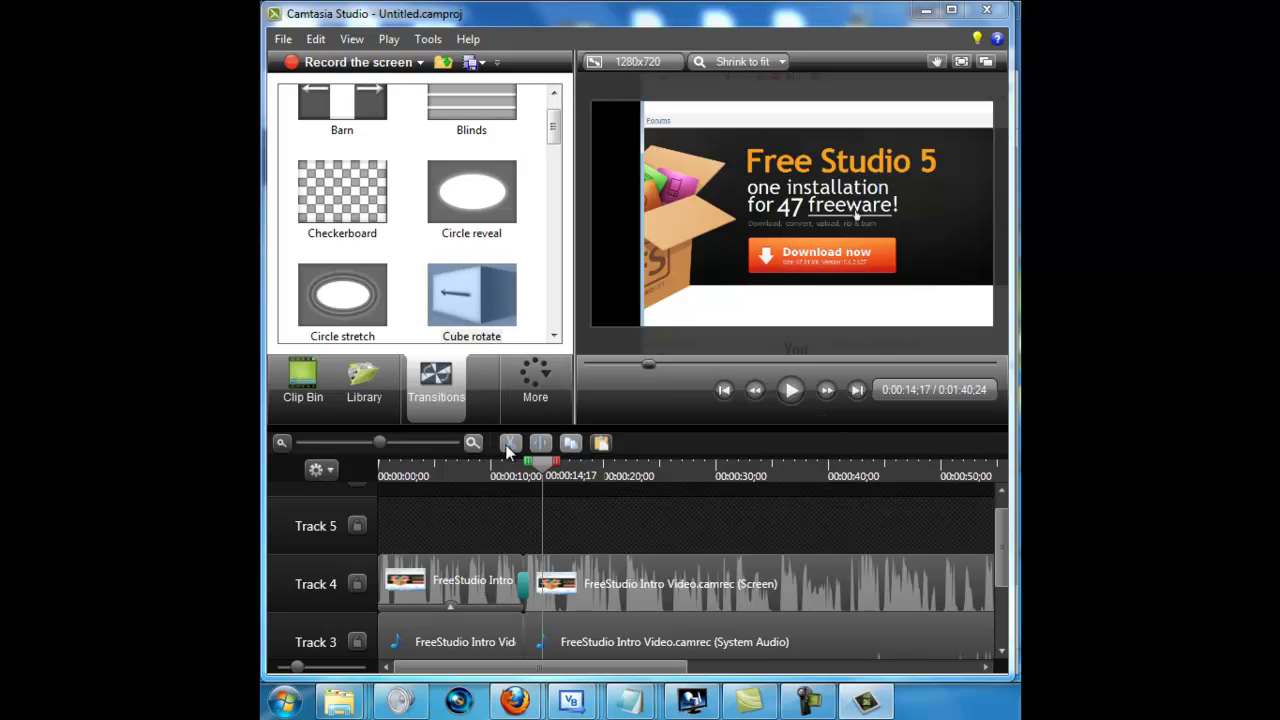
Open the Cursor Effects options and look them over.
{"action": "left_click", "coordinate": [537, 388]}
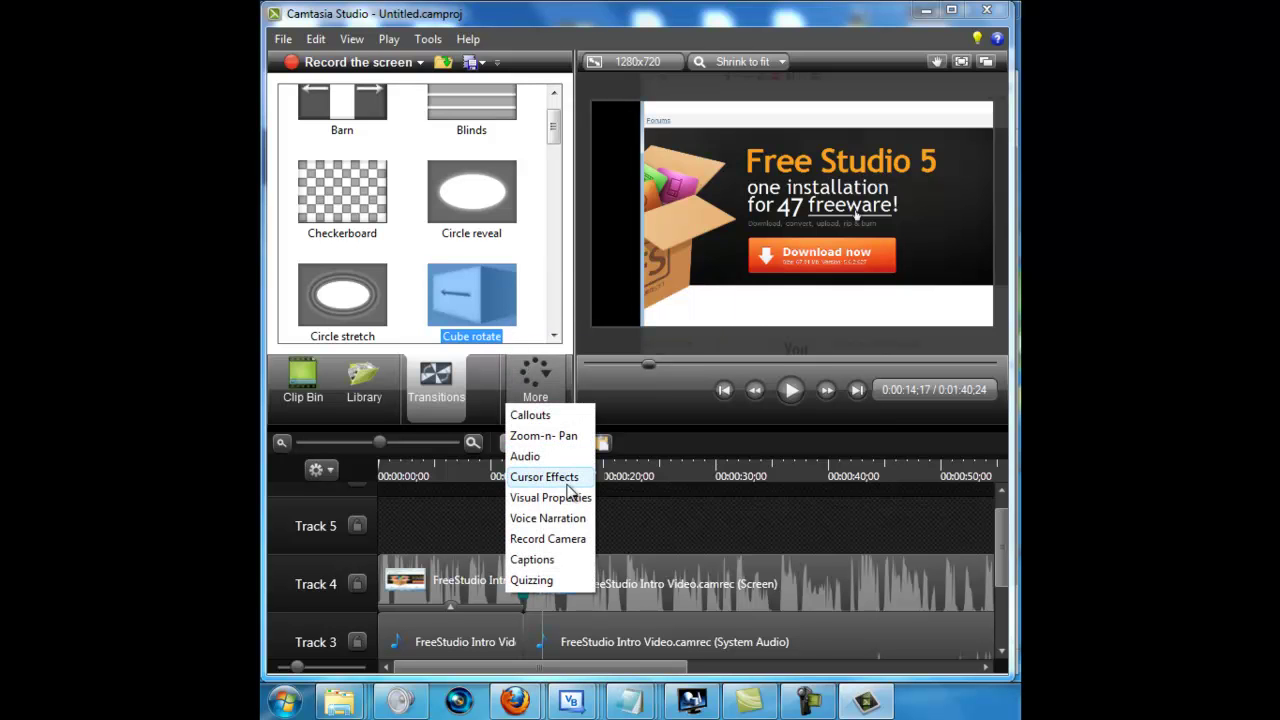
{"action": "left_click", "coordinate": [567, 484]}
{"action": "mouse_move", "coordinate": [565, 130]}
{"action": "left_mouse_down"}
{"action": "mouse_move", "coordinate": [575, 318]}
{"action": "mouse_move", "coordinate": [565, 110]}
{"action": "left_mouse_up"}
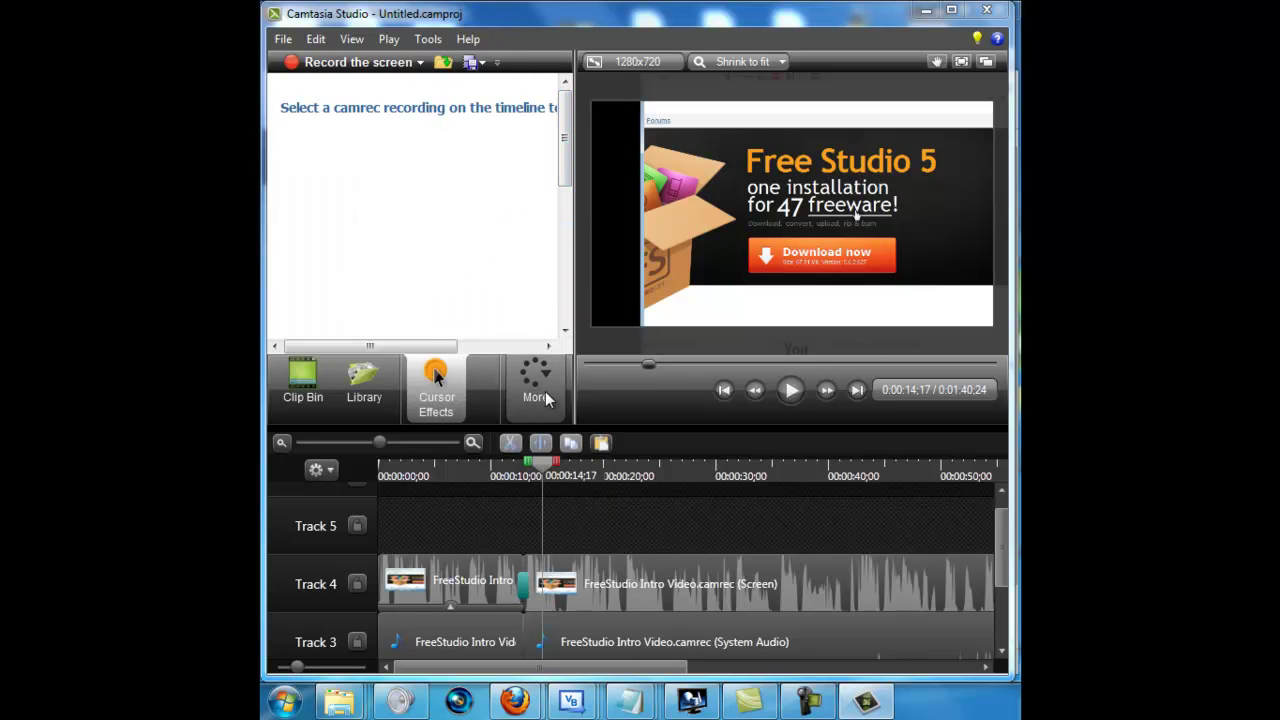
{"action": "left_click_drag", "start_coordinate": [429, 346], "coordinate": [339, 330]}
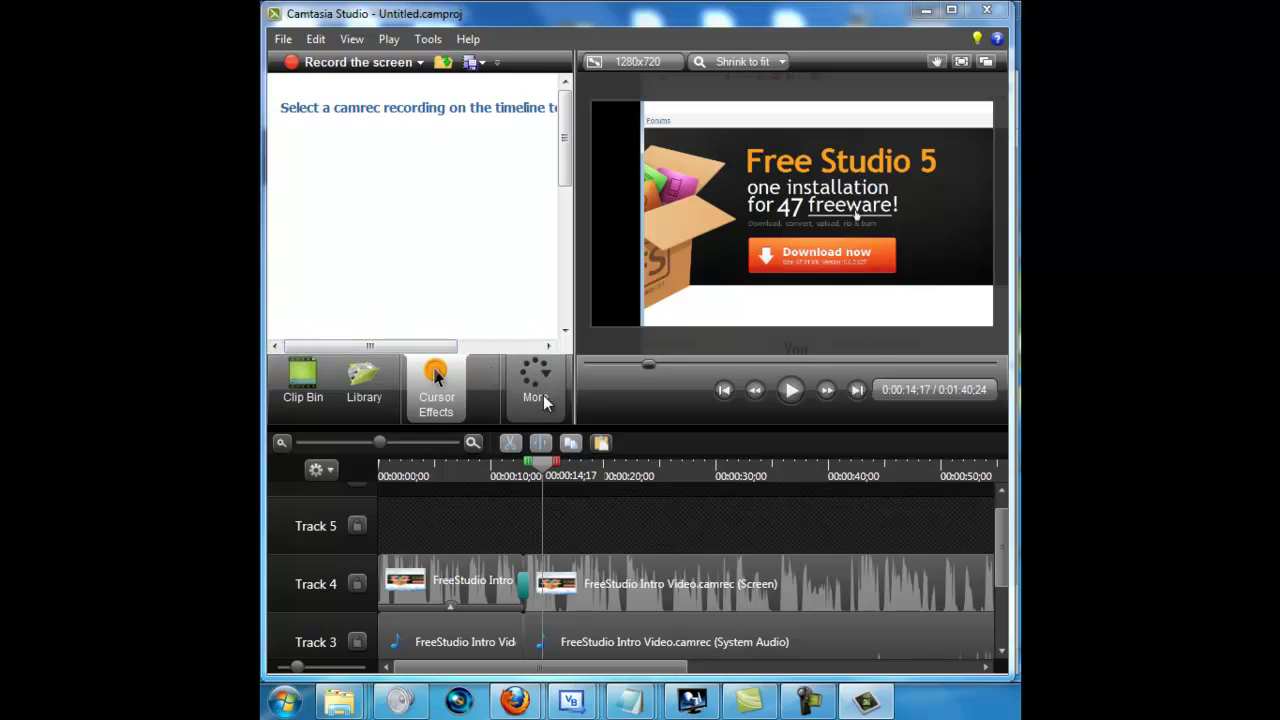
{"action": "left_click", "coordinate": [485, 347]}
{"action": "left_click_drag", "start_coordinate": [482, 344], "coordinate": [440, 346]}
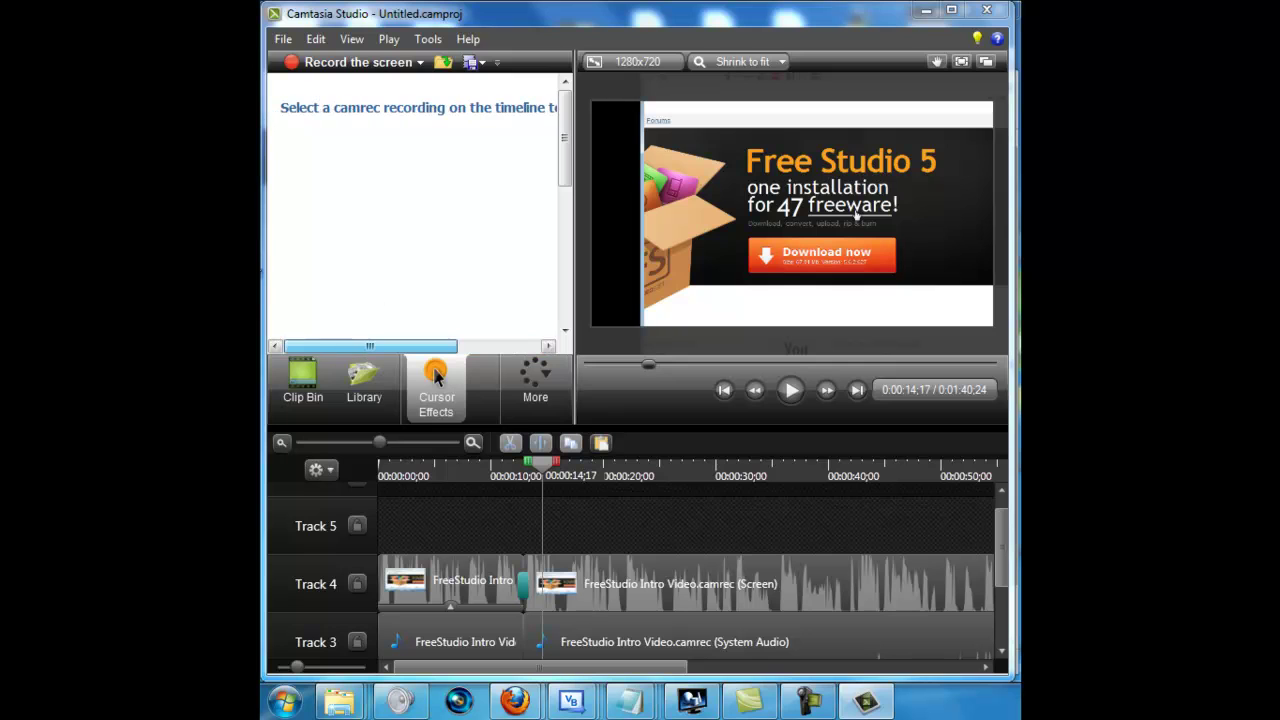
View the Voice Narration recording options and the Record Camera options.
{"action": "left_click", "coordinate": [535, 394]}
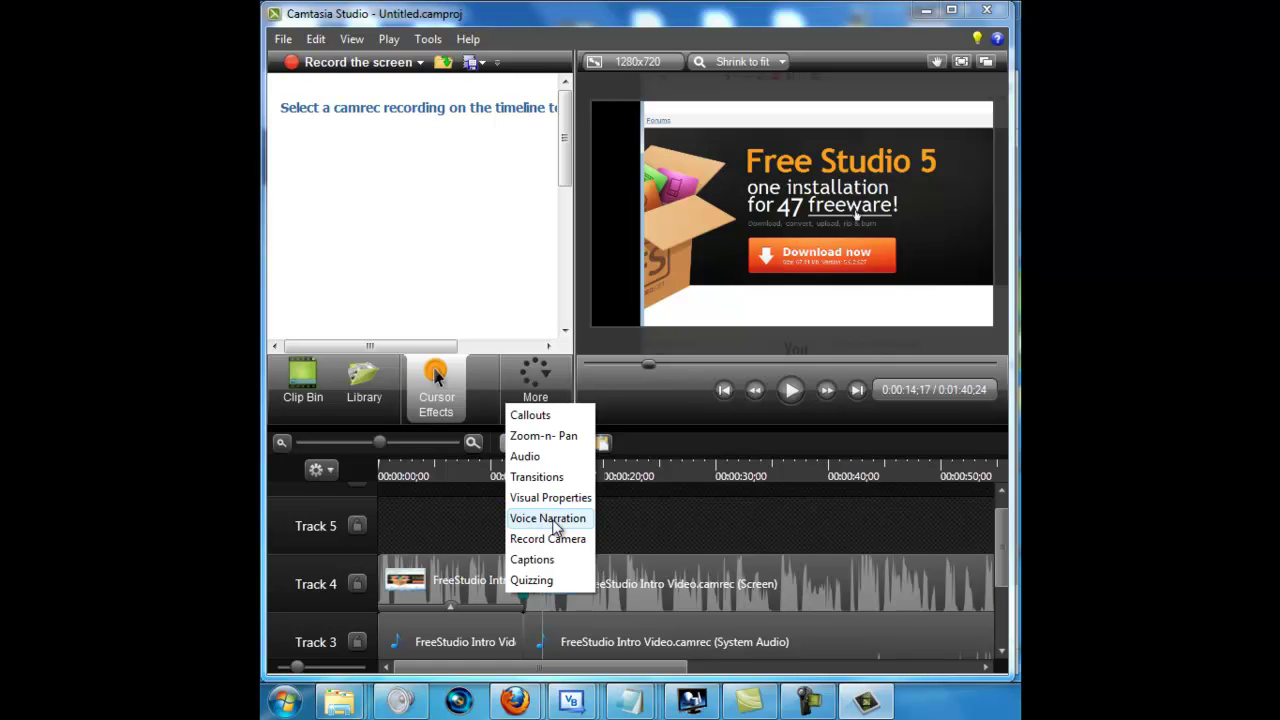
{"action": "left_click", "coordinate": [548, 518]}
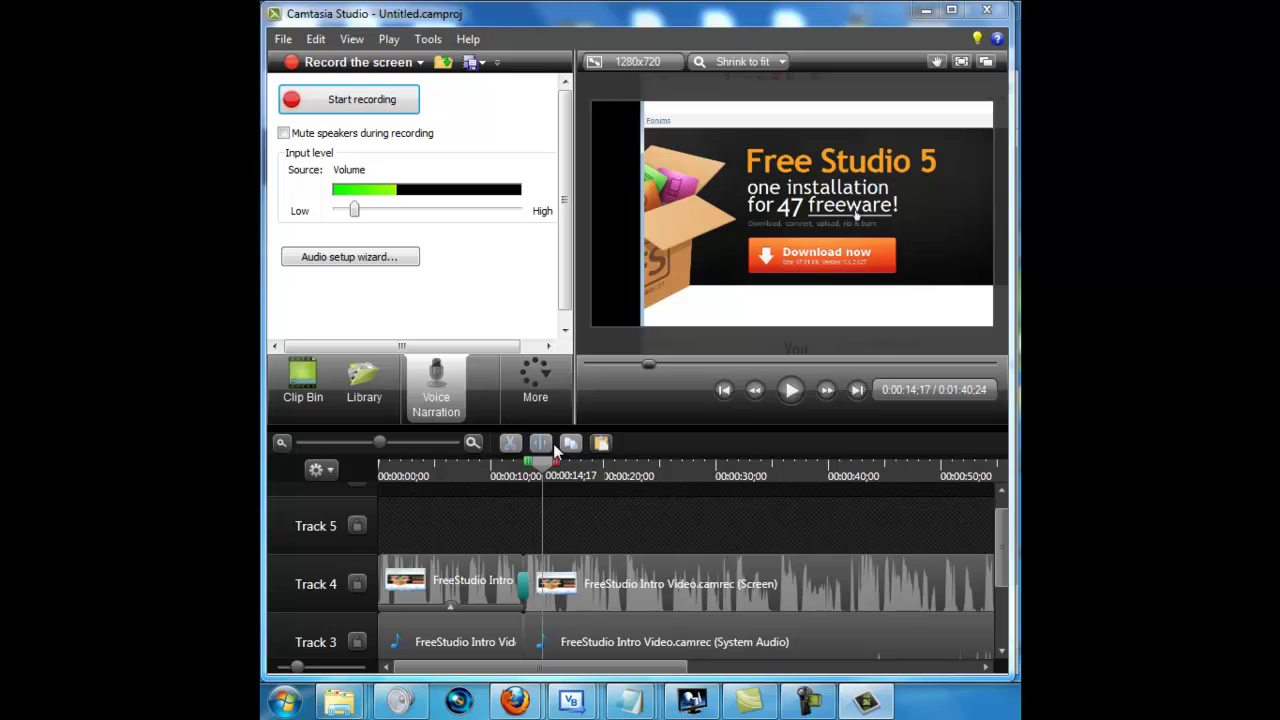
{"action": "left_click", "coordinate": [534, 373]}
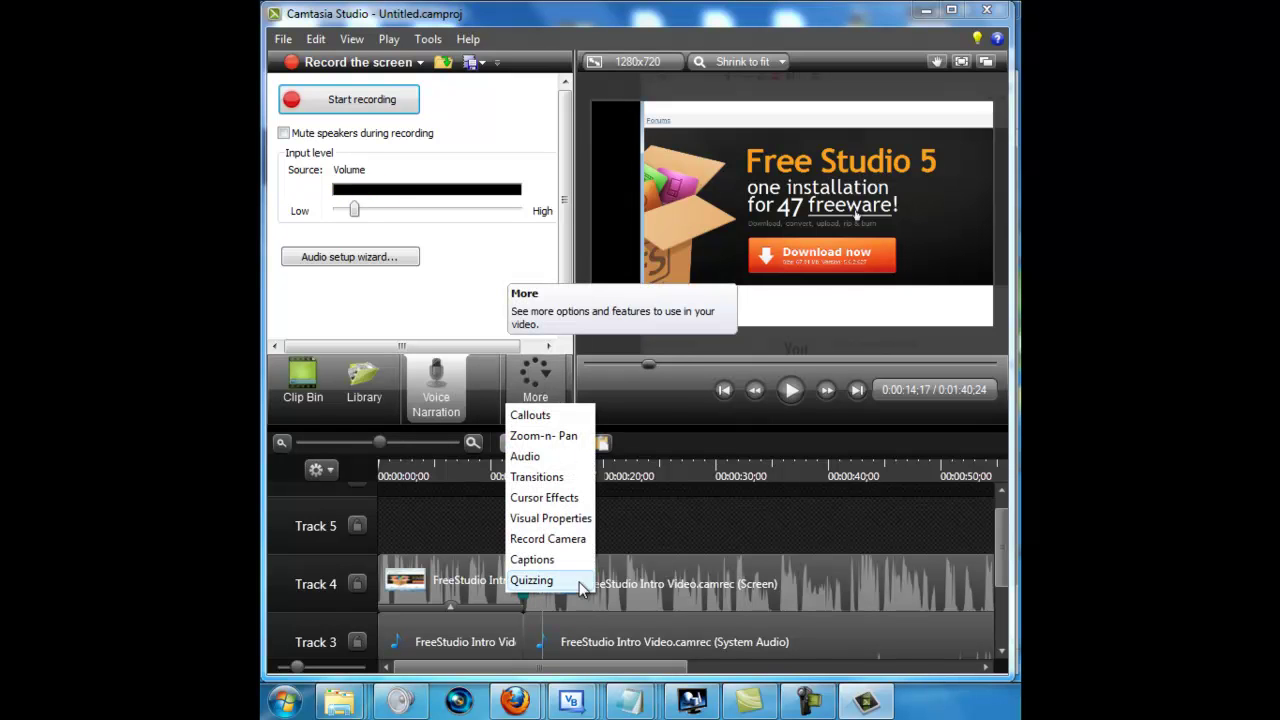
{"action": "left_click", "coordinate": [556, 538]}
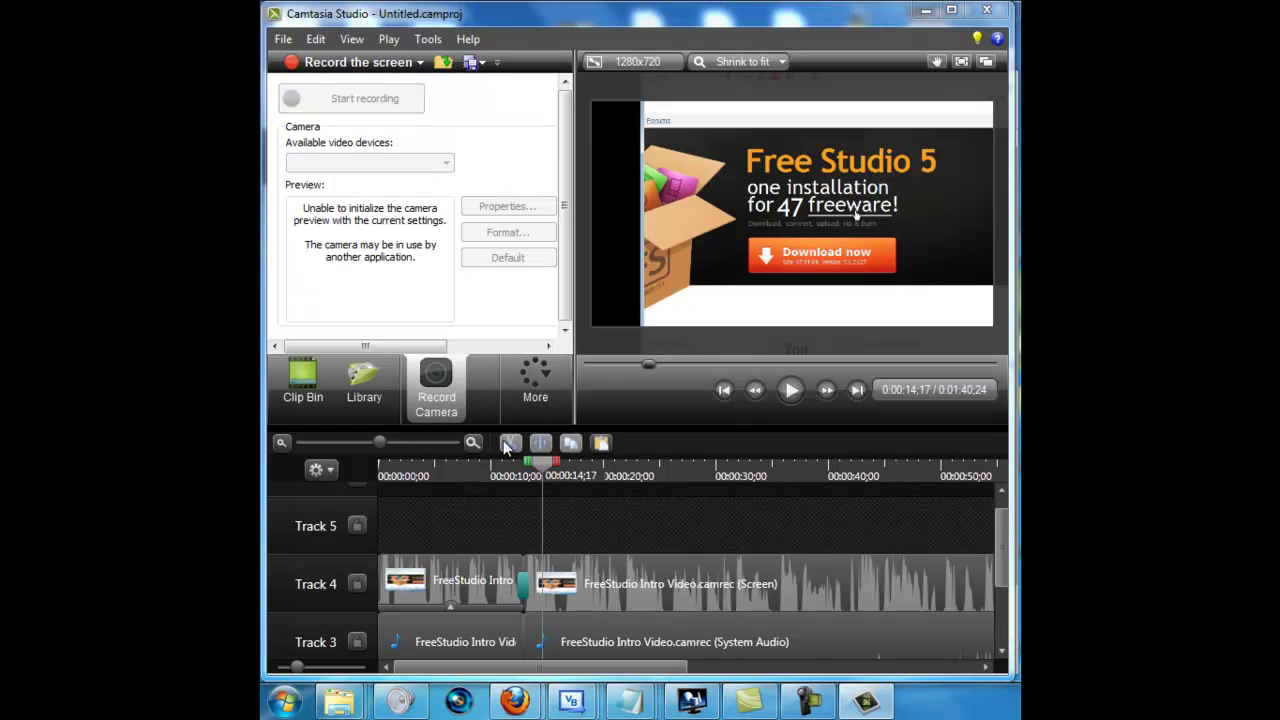
Open the Captions options and look over the global, caption media and advanced settings.
{"action": "left_click", "coordinate": [533, 375]}
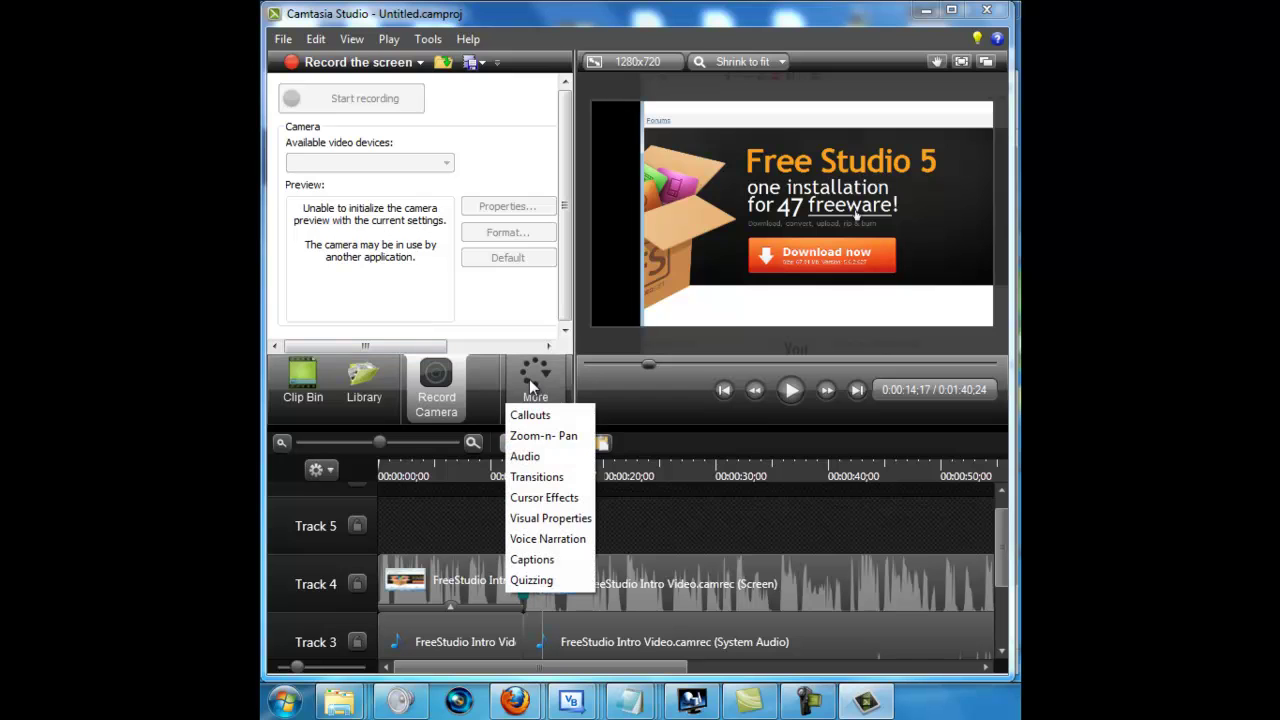
{"action": "left_click", "coordinate": [540, 560]}
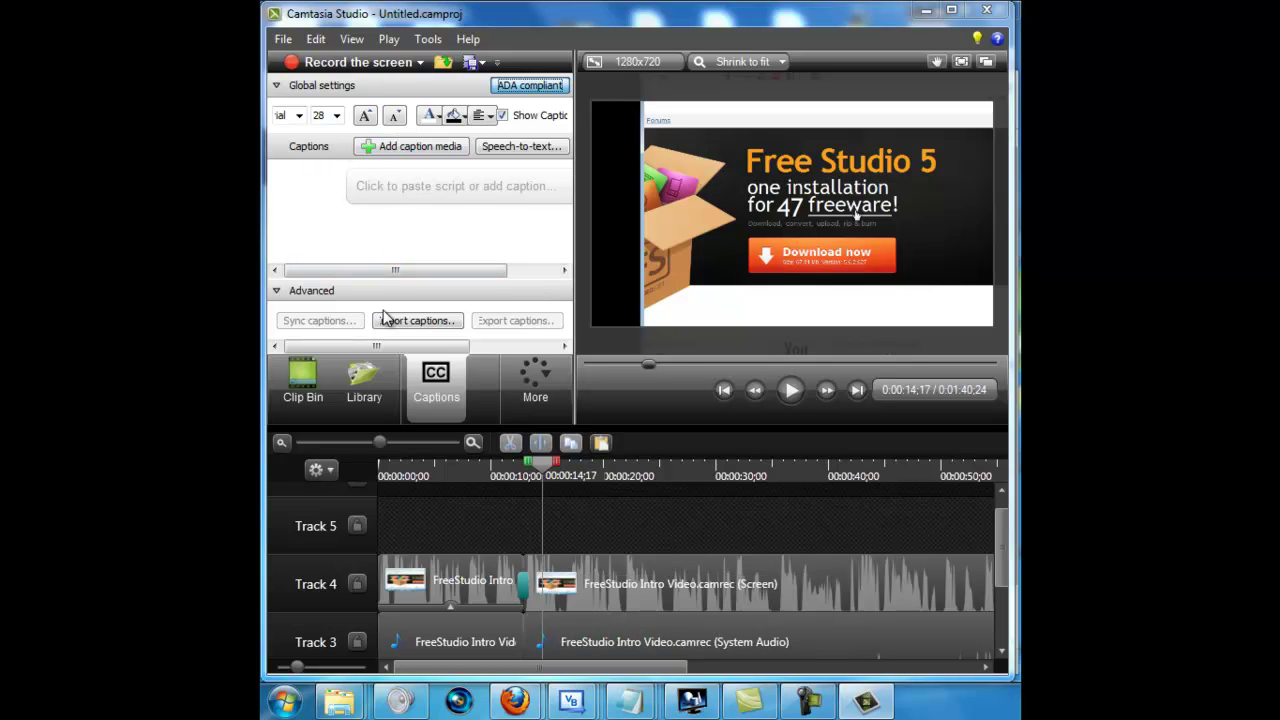
{"action": "mouse_move", "coordinate": [413, 346]}
{"action": "left_mouse_down"}
{"action": "mouse_move", "coordinate": [510, 325]}
{"action": "mouse_move", "coordinate": [551, 334]}
{"action": "mouse_move", "coordinate": [265, 330]}
{"action": "left_mouse_up"}
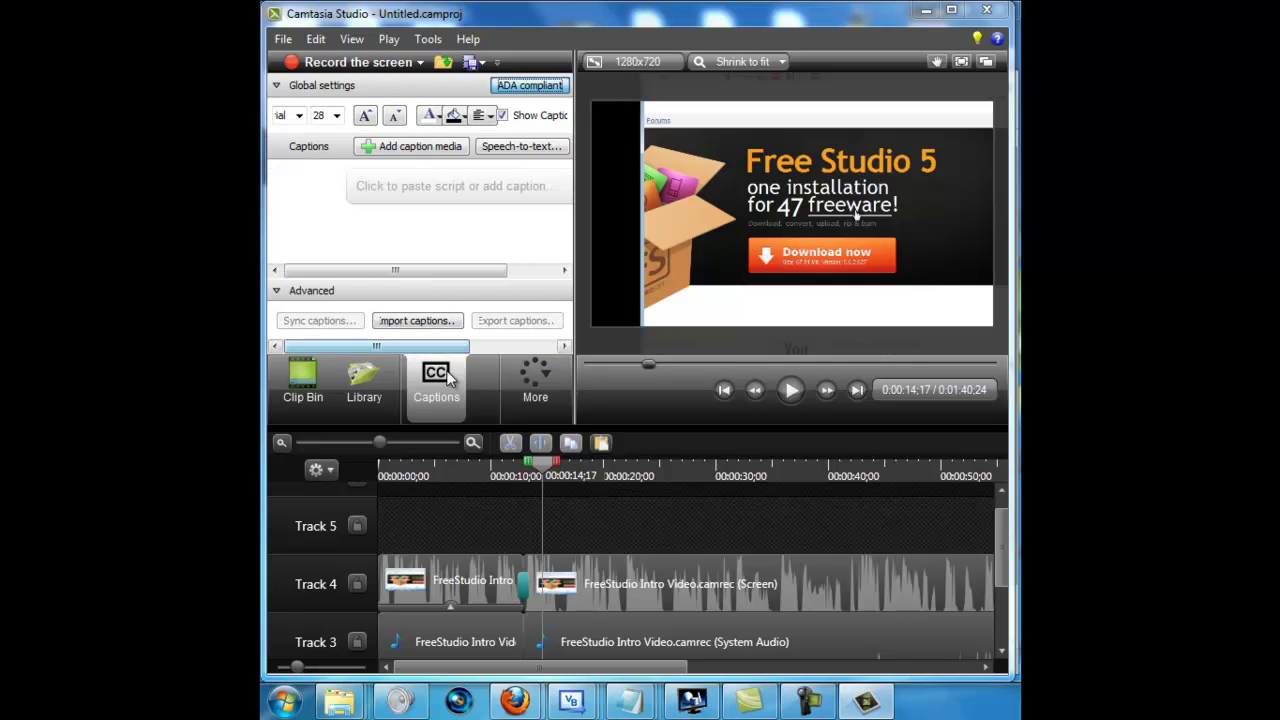
View the Quizzing options for quizzes and questions, and return to the Clip Bin.
{"action": "left_click", "coordinate": [535, 380]}
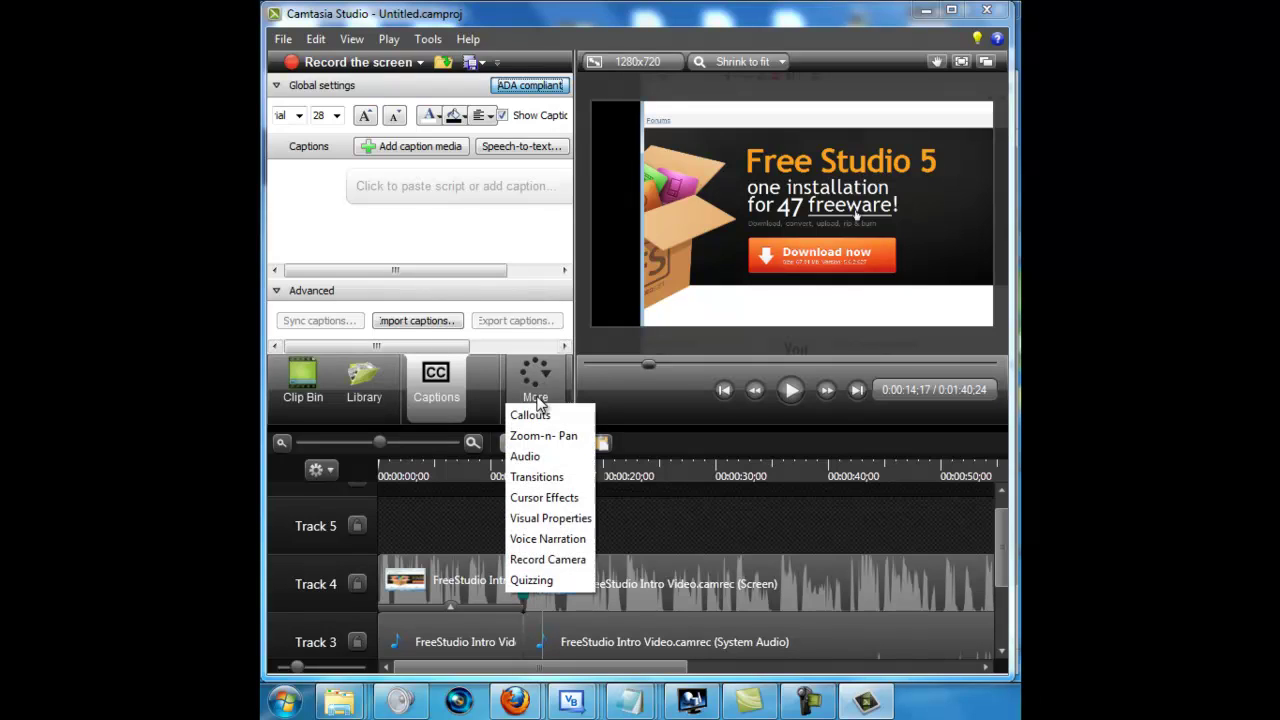
{"action": "left_click", "coordinate": [548, 580]}
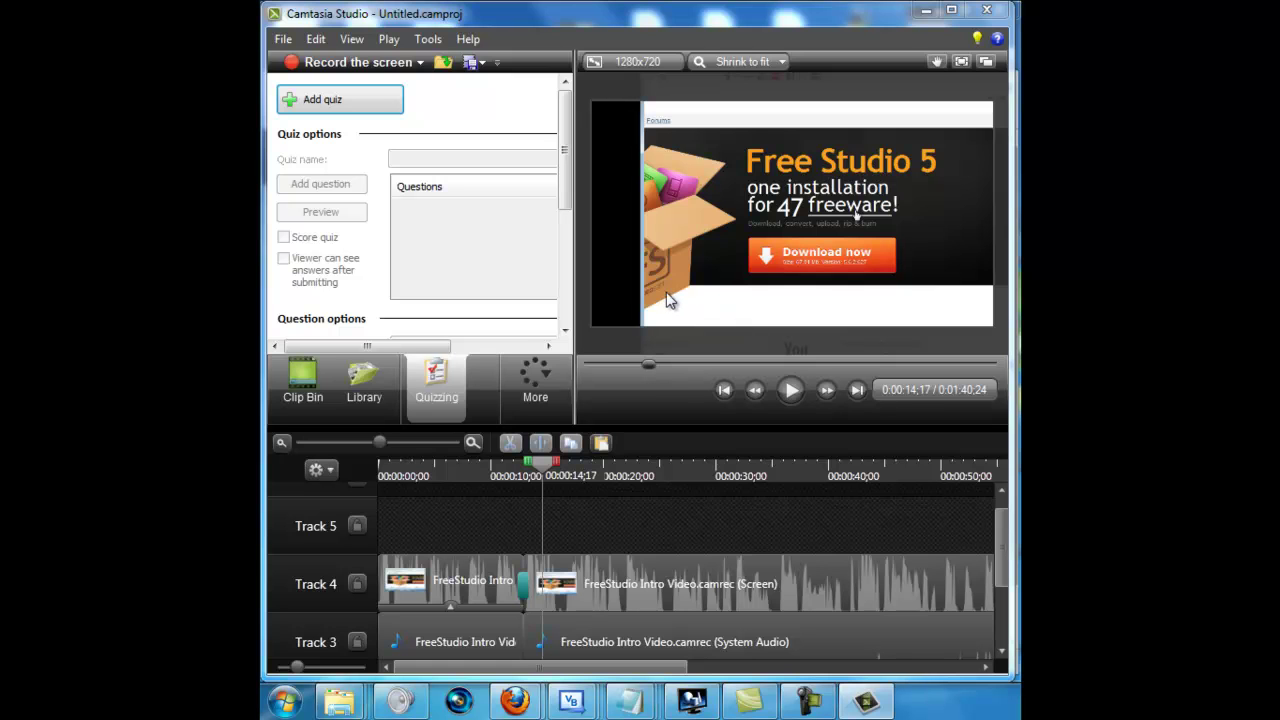
{"action": "left_click", "coordinate": [548, 346]}
{"action": "left_click_drag", "start_coordinate": [548, 346], "coordinate": [548, 346]}
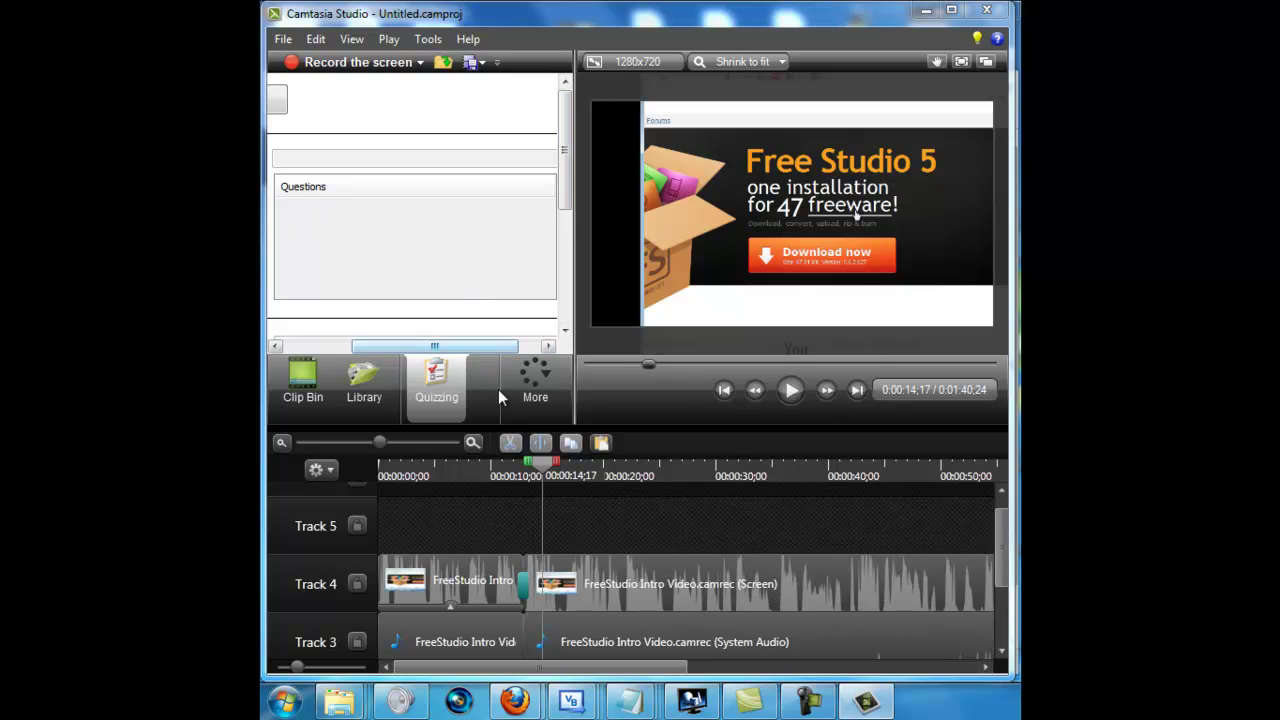
{"action": "left_click", "coordinate": [532, 380]}
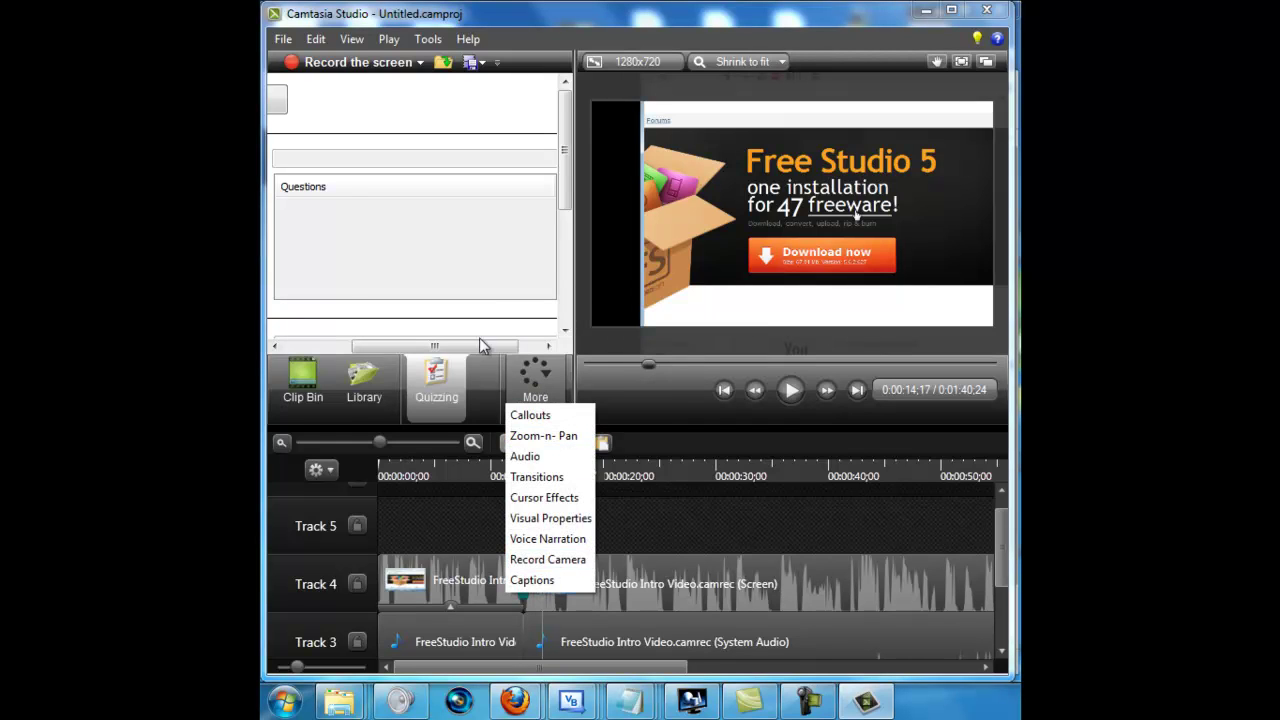
{"action": "left_click", "coordinate": [295, 383]}
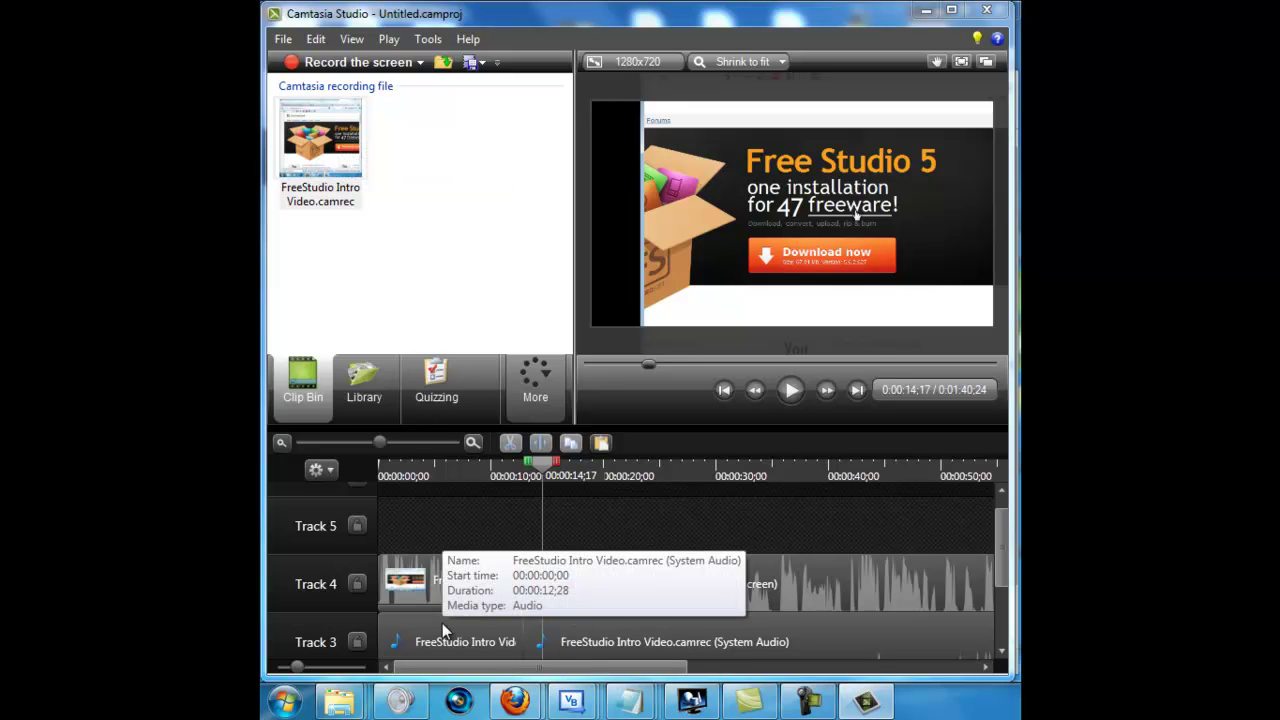
Open the Production Wizard through Produce and share, look over the available production presets, and cancel the wizard.
{"action": "left_click", "coordinate": [472, 62]}
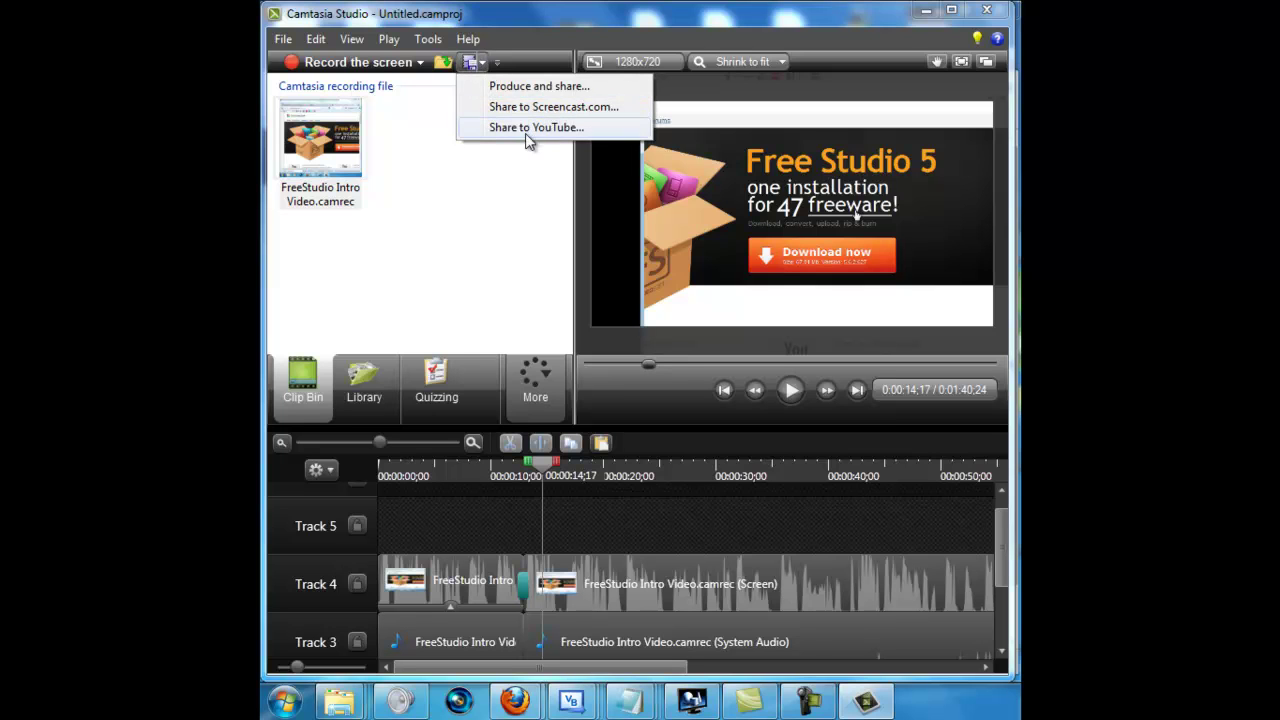
{"action": "left_click", "coordinate": [508, 84]}
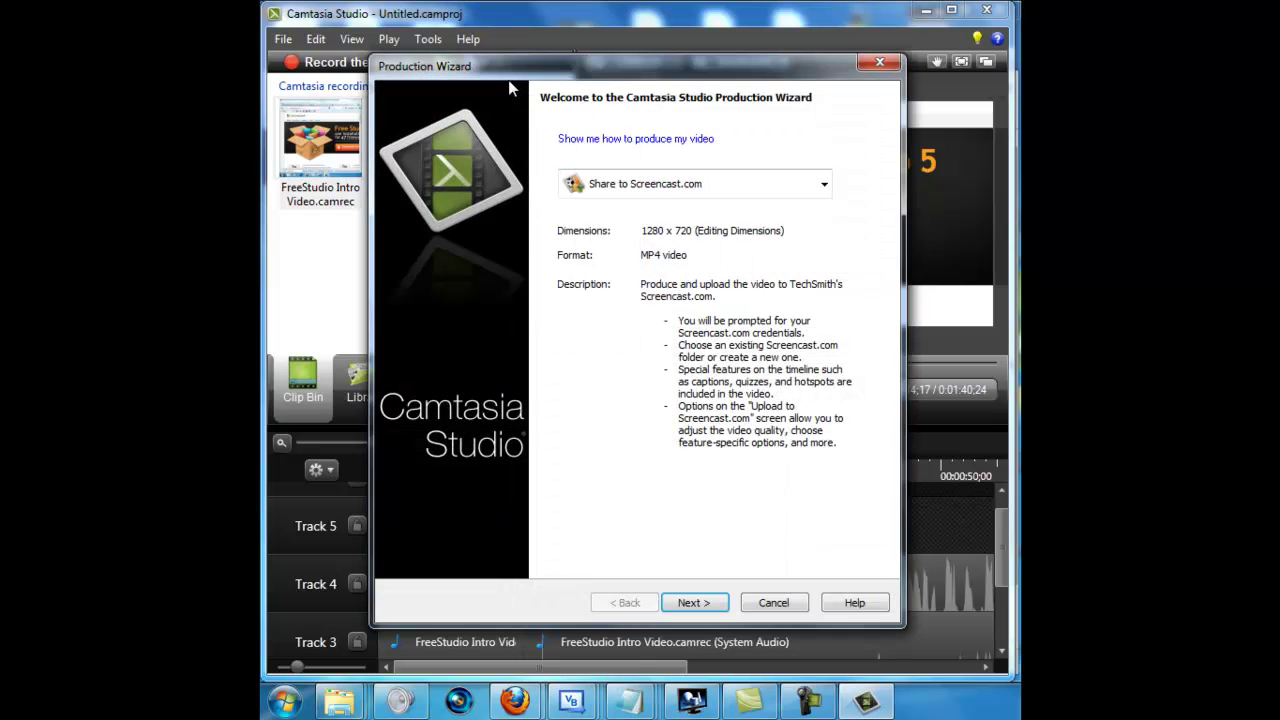
{"action": "left_click", "coordinate": [676, 186]}
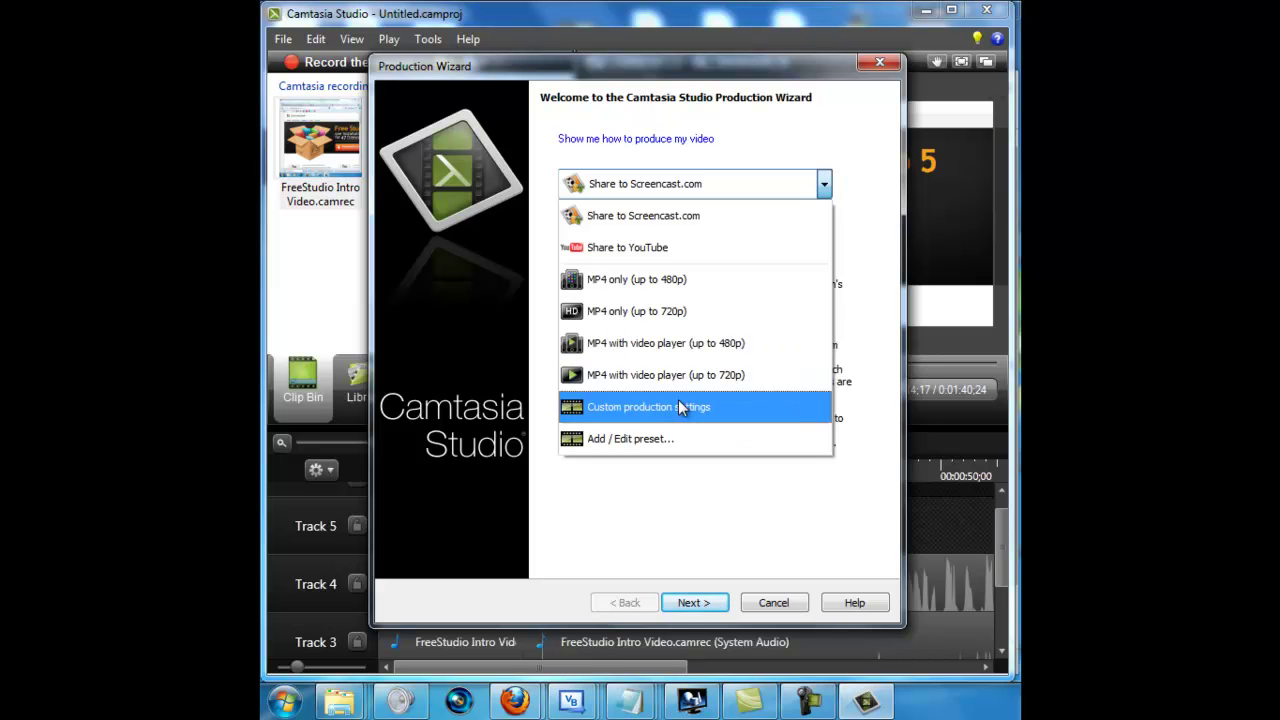
{"action": "left_click", "coordinate": [786, 539]}
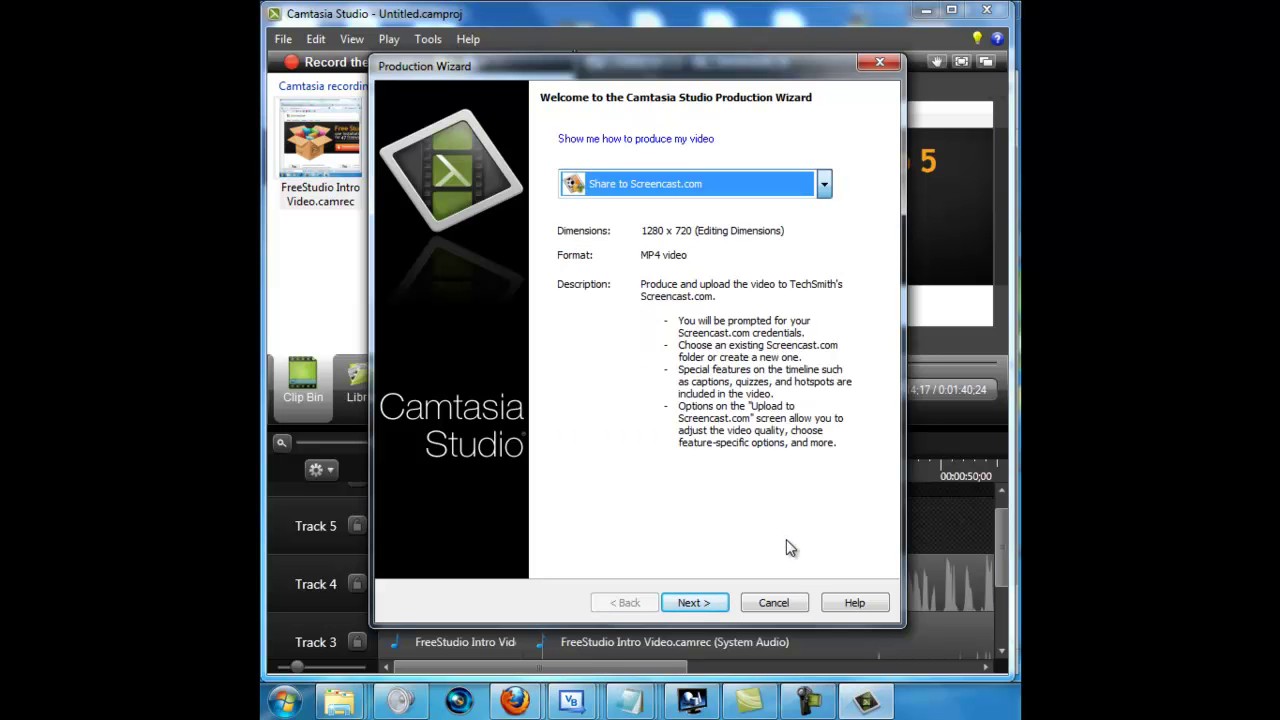
{"action": "left_click", "coordinate": [774, 602]}
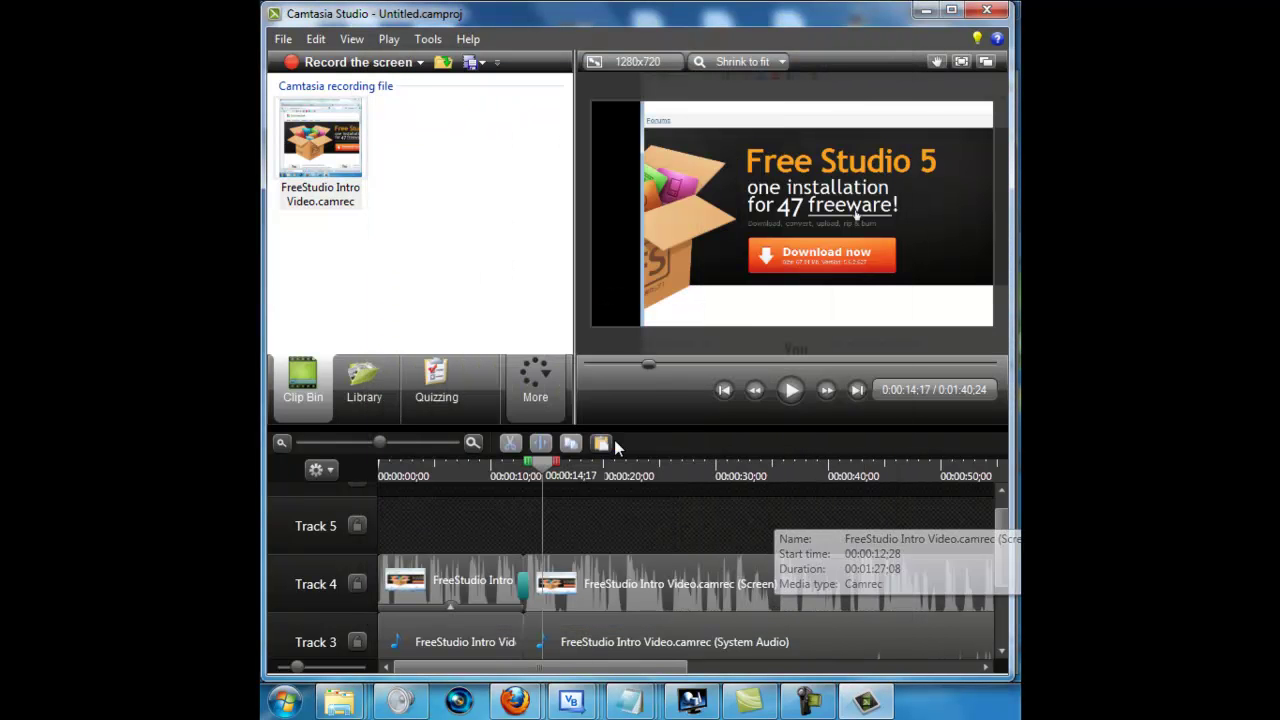